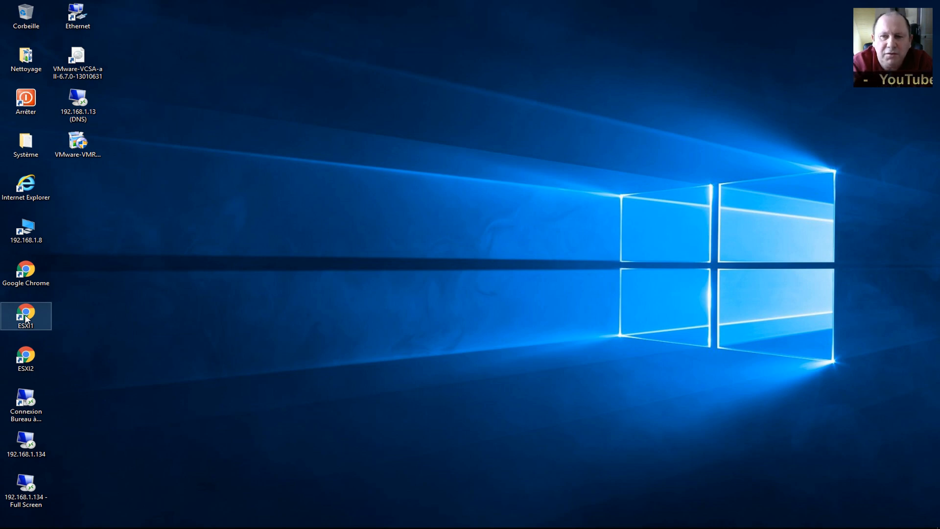
- Log in to the ESXI1 host client as root with the account password, check its memory and storage capacity, and close it
double_click(26, 318)
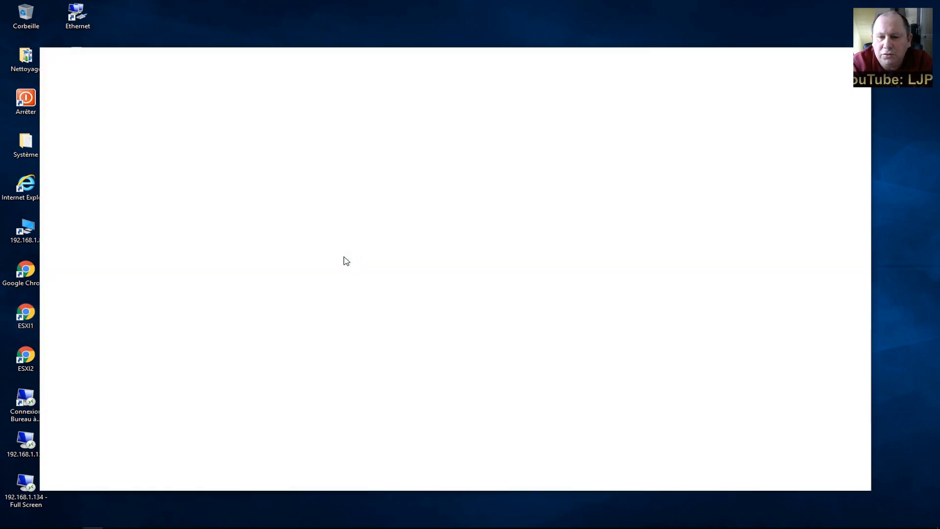
drag(327, 65, 377, 36)
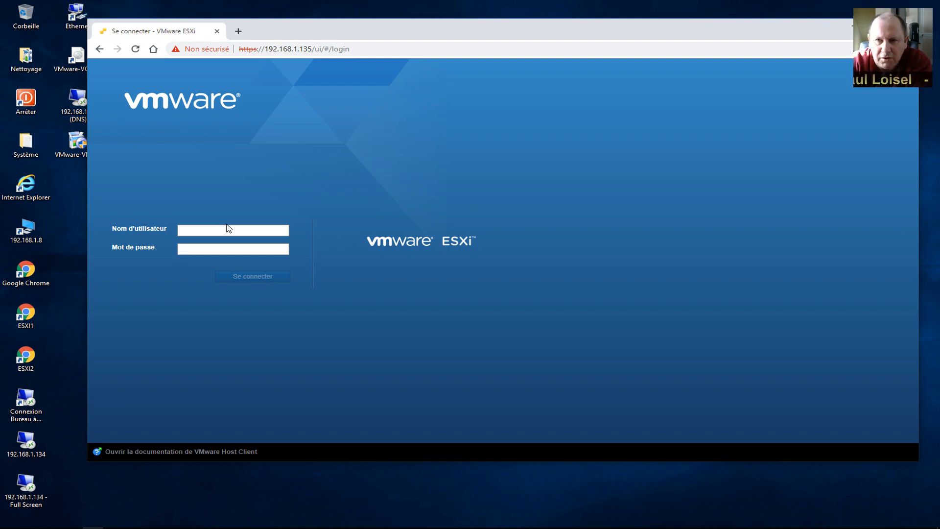
click(225, 230)
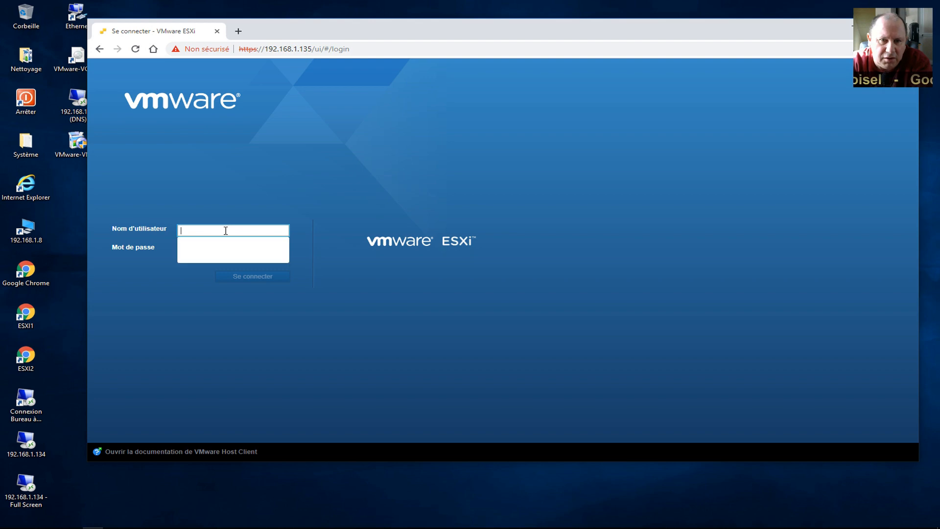
text(root)
key(Tab)
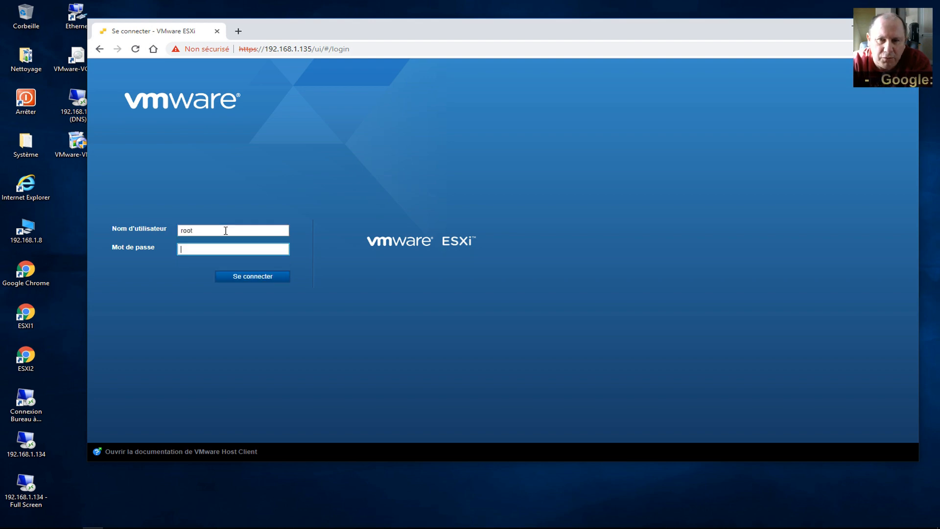
text(•••••)
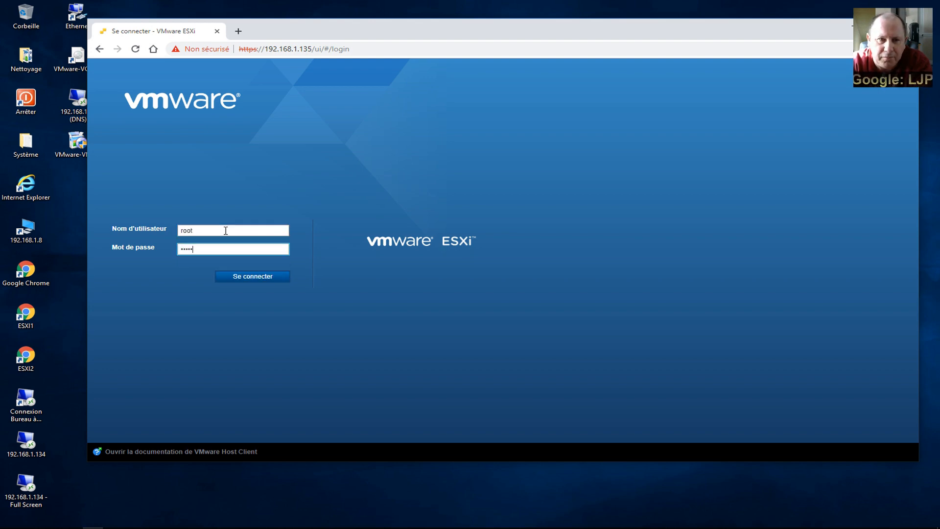
text(••)
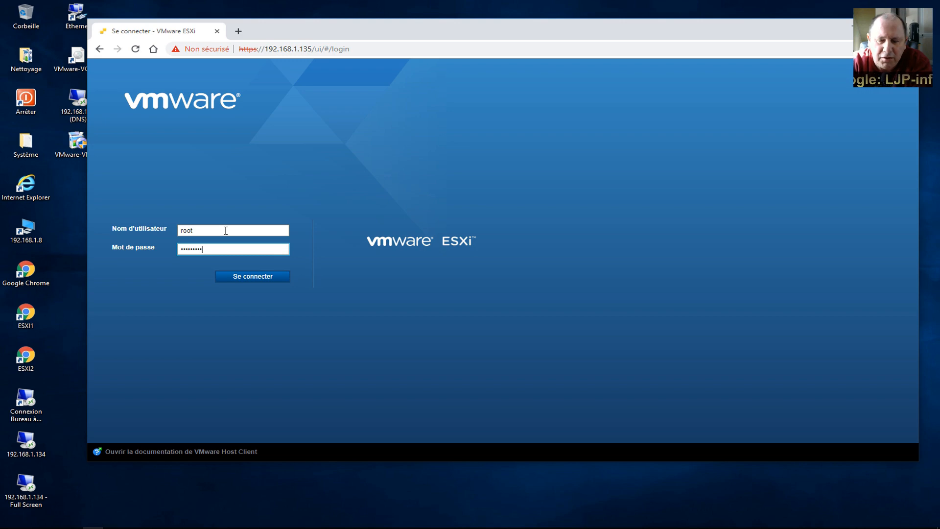
click(253, 278)
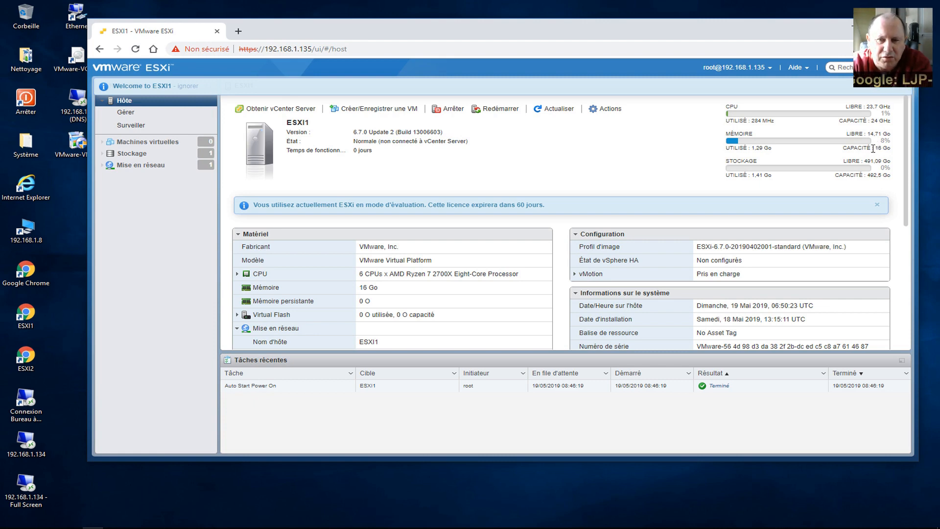
drag(876, 148, 894, 181)
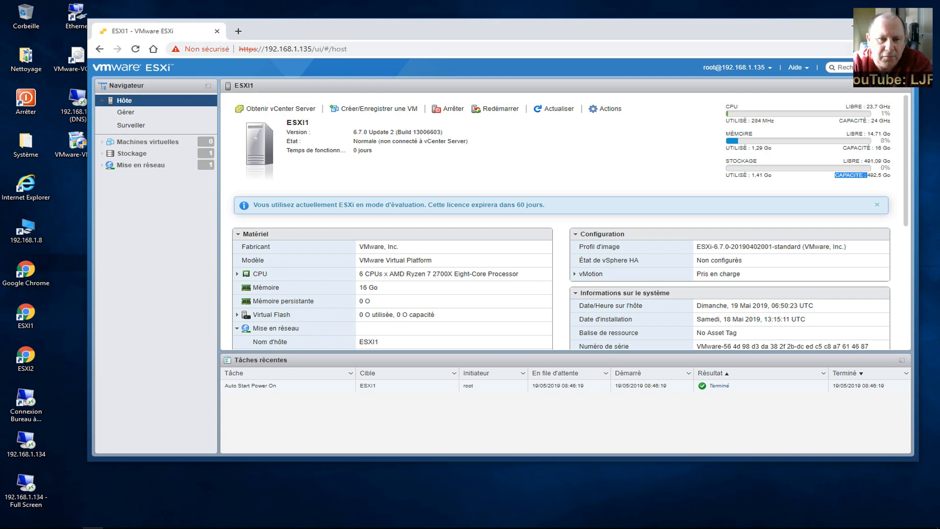
click(906, 26)
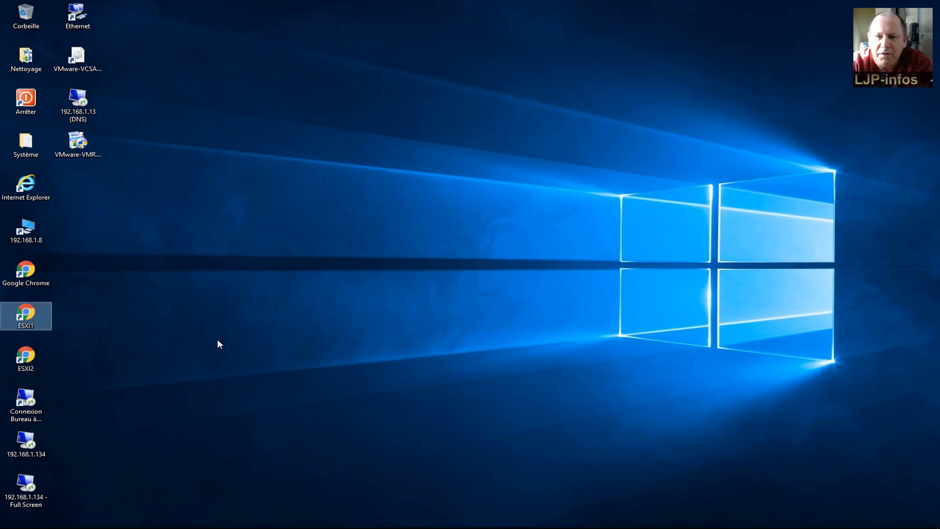
- Log in to the ESXI2 host client as root with the account password, check its memory and storage capacity, and close it
double_click(29, 358)
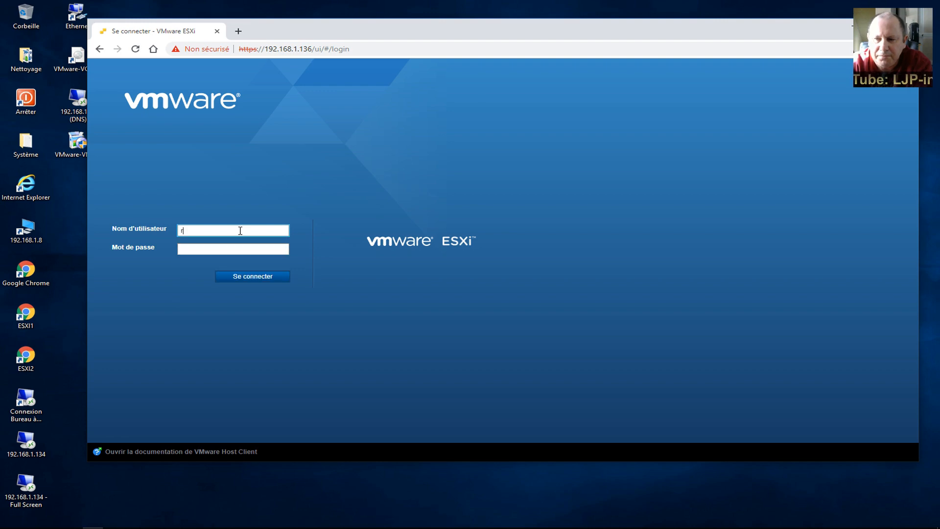
text(root)
key(Tab)
text(•••••)
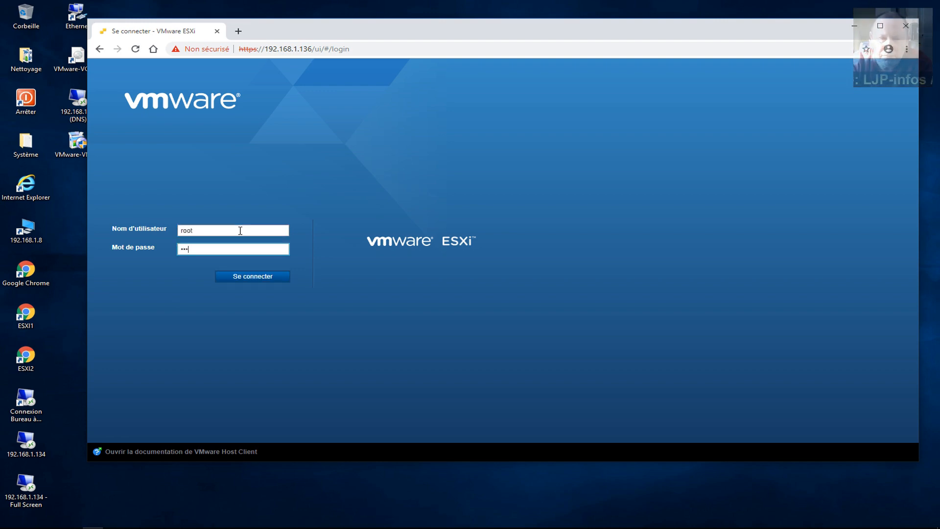
text(••••)
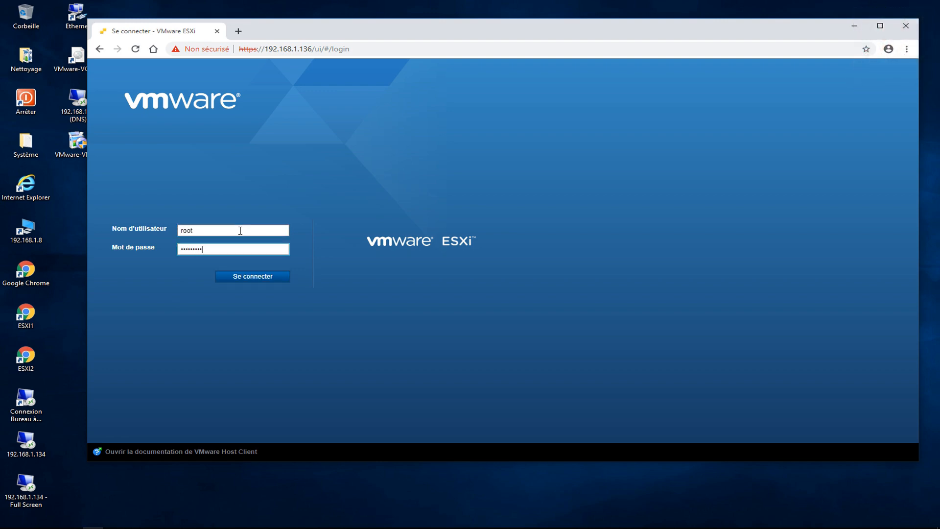
key(Return)
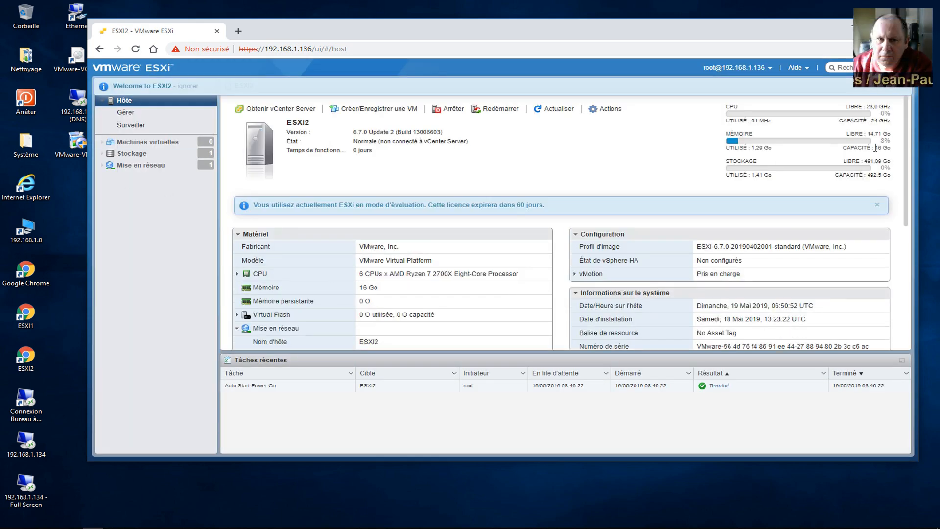
drag(874, 148, 867, 175)
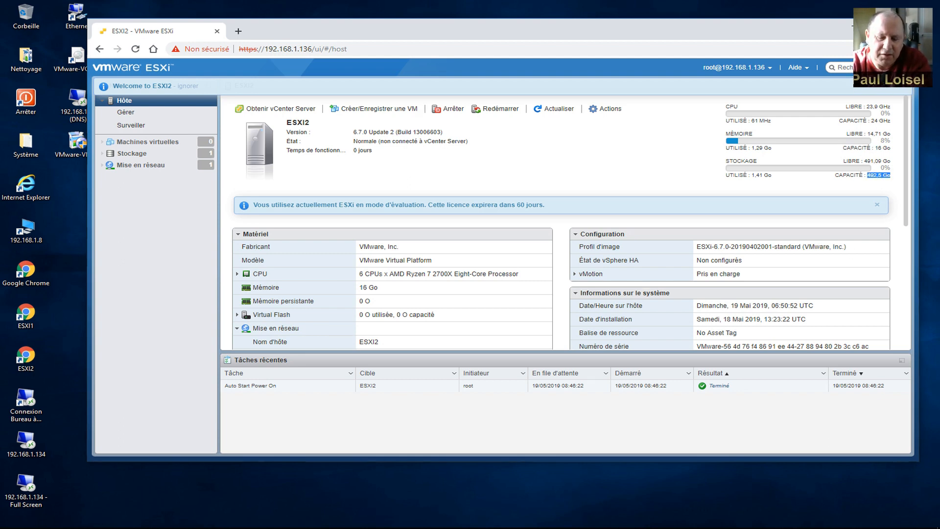
click(904, 26)
click(509, 209)
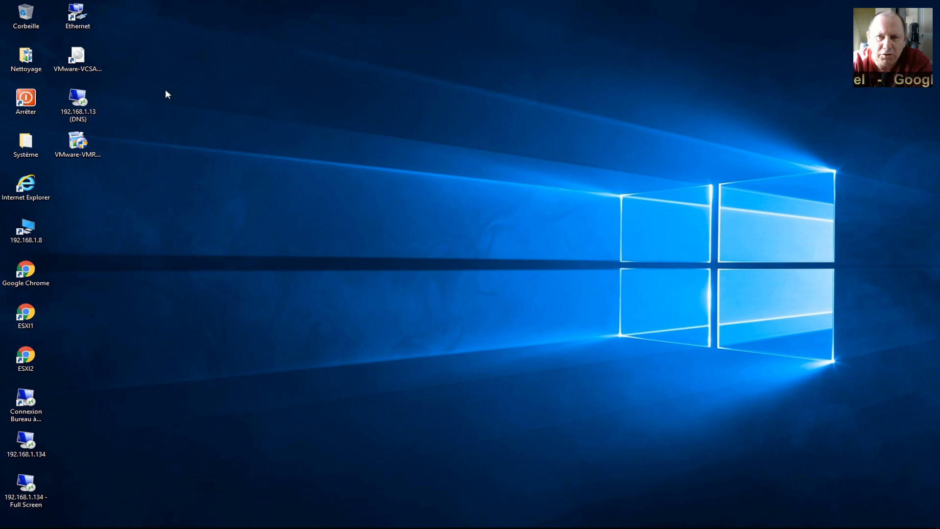
- Open the VMware VCSA 6.7.0 disc image from the desktop and go to its vcsa-ui-installer\win32 folder
click(82, 76)
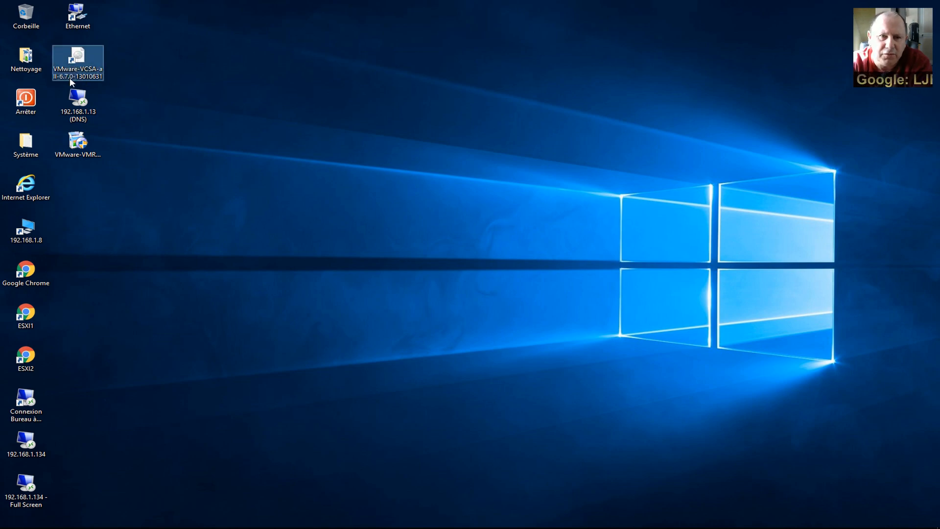
double_click(82, 54)
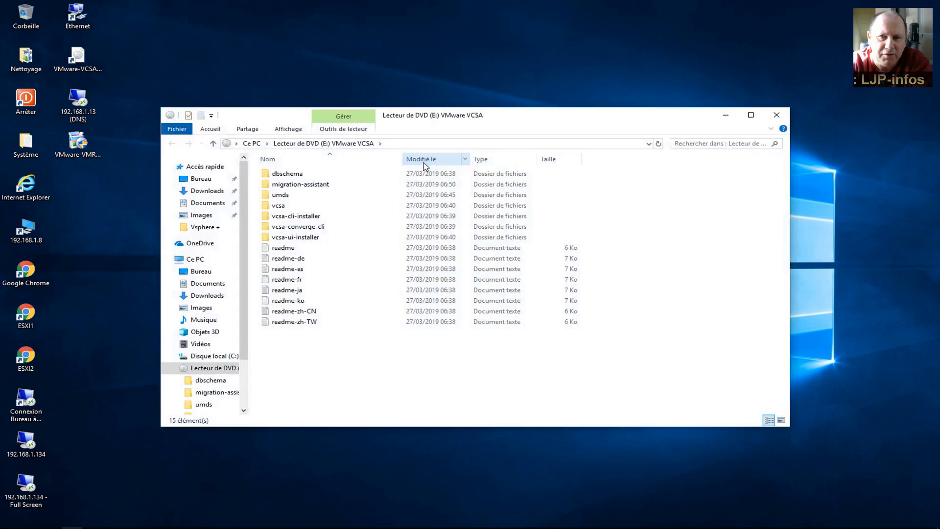
click(289, 282)
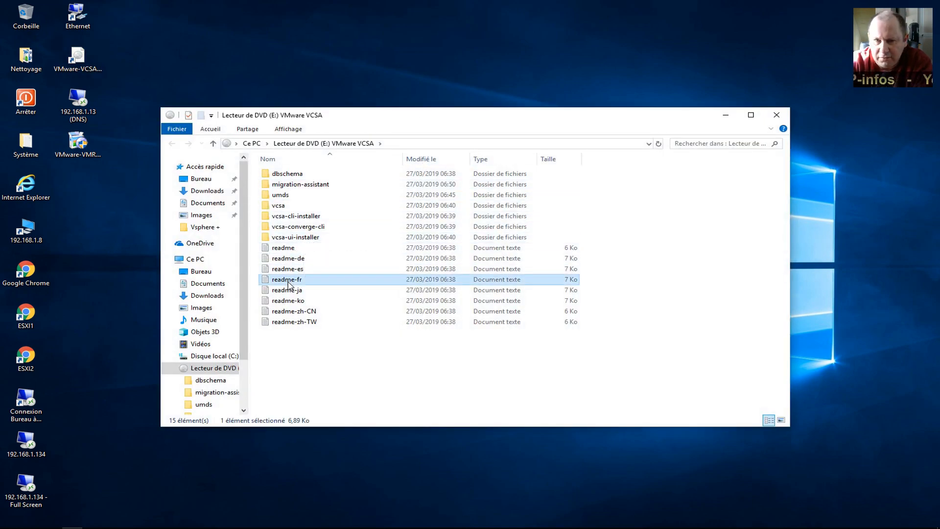
click(281, 239)
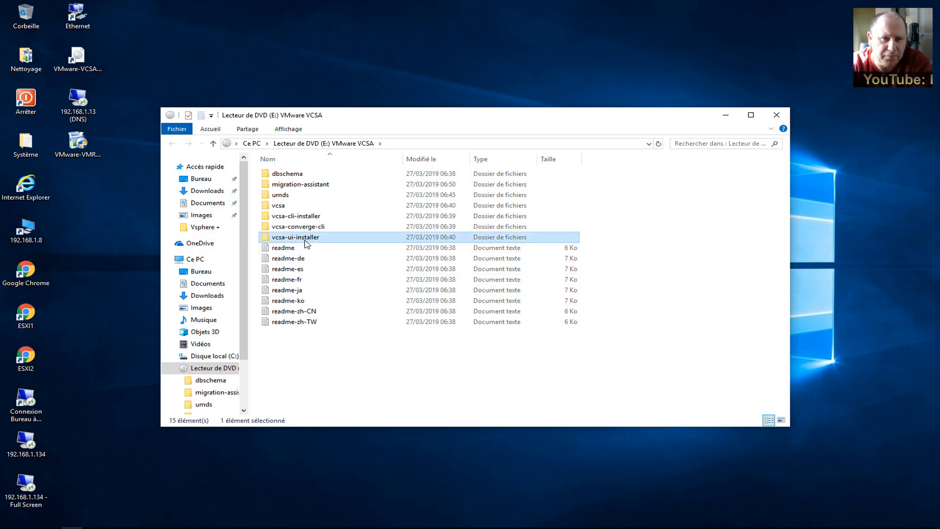
double_click(305, 239)
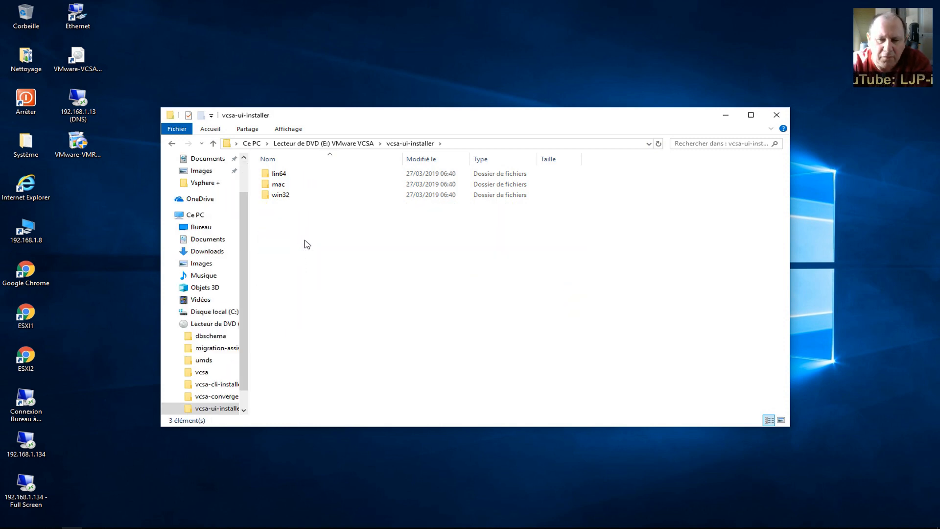
double_click(280, 195)
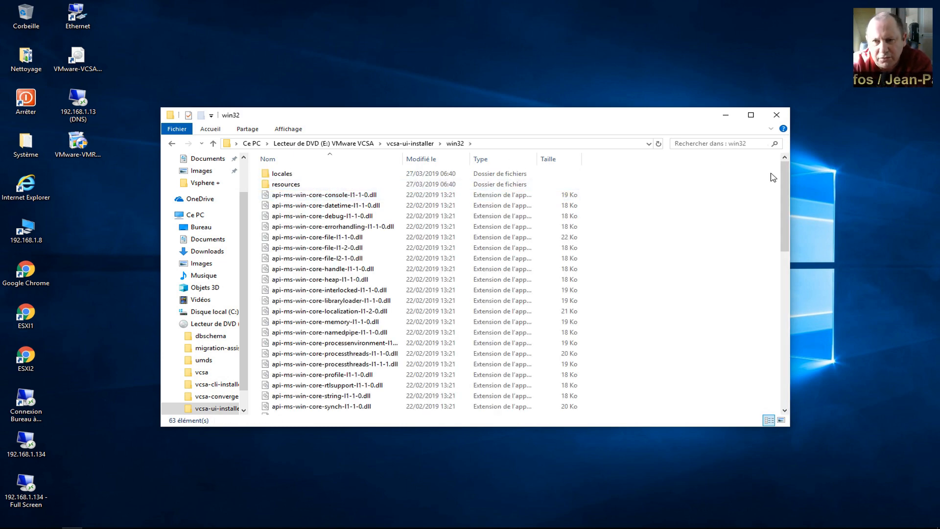
- Launch the installer application from the win32 folder and close the folder window
drag(785, 186, 773, 369)
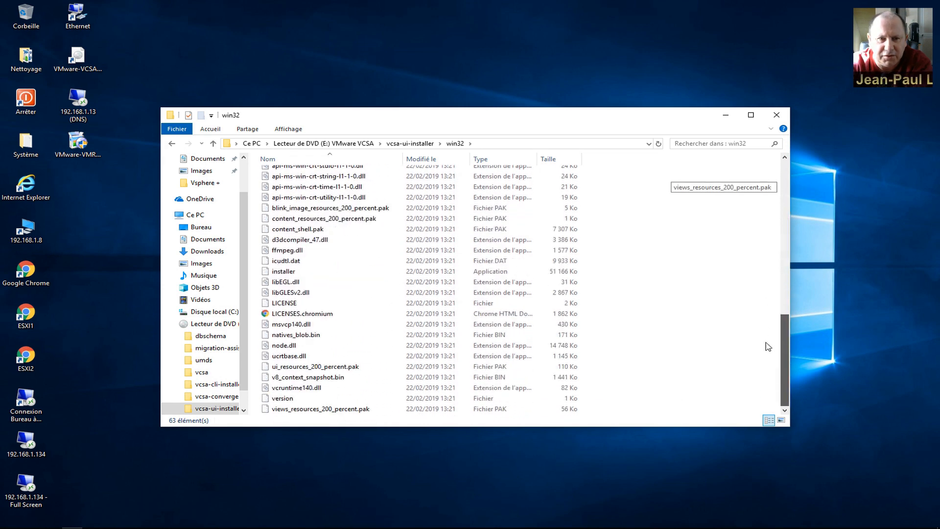
click(276, 272)
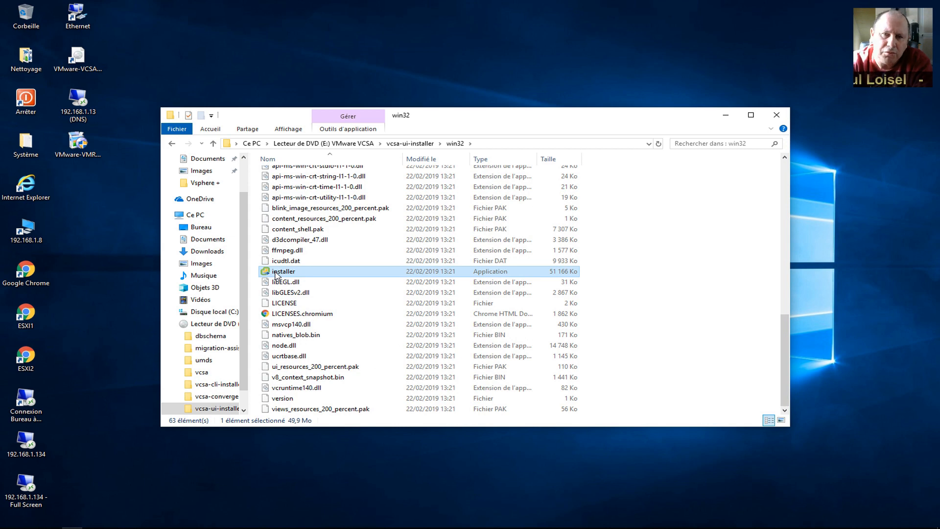
double_click(276, 273)
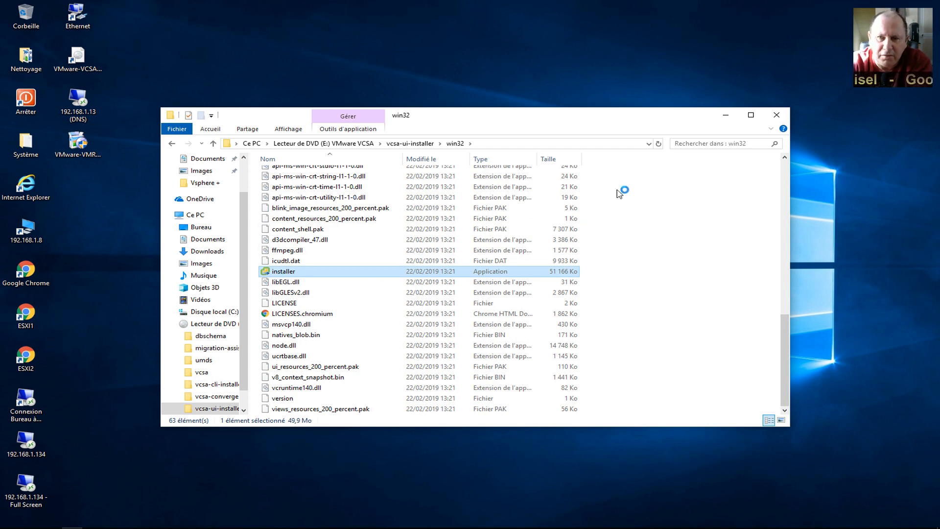
click(778, 114)
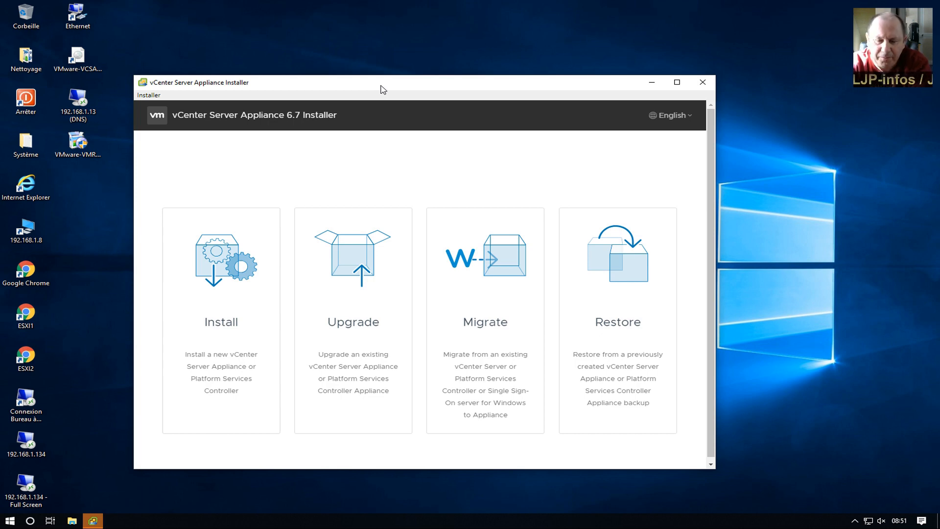
drag(383, 90, 430, 71)
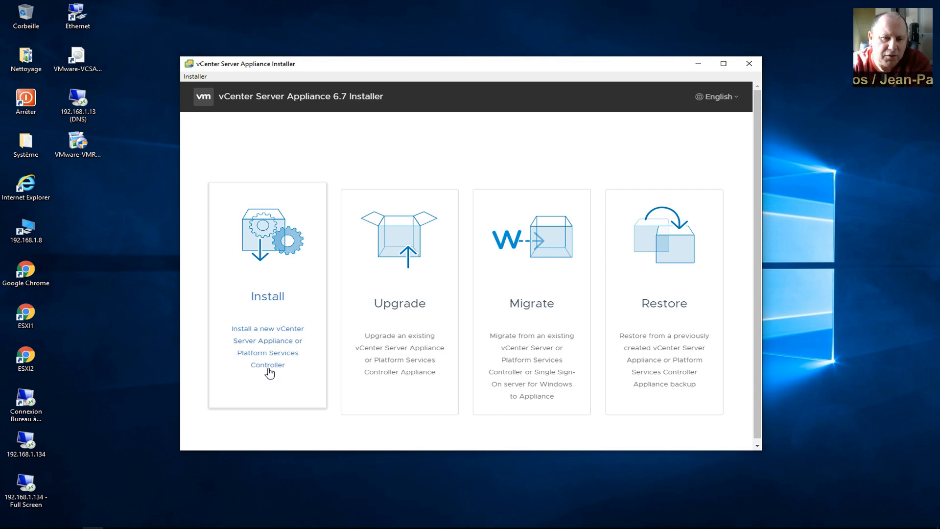
- Start a new appliance installation, continue past the introduction and accept the end user license agreement
click(263, 312)
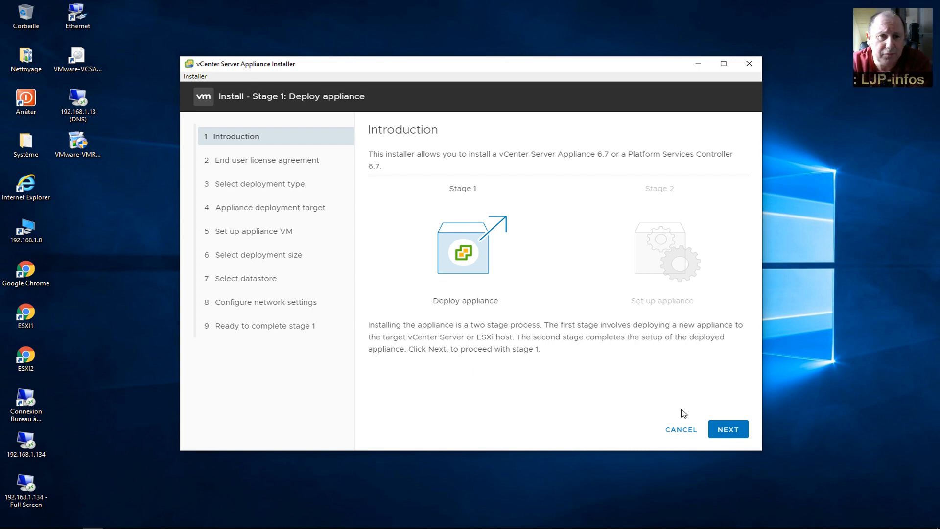
click(729, 429)
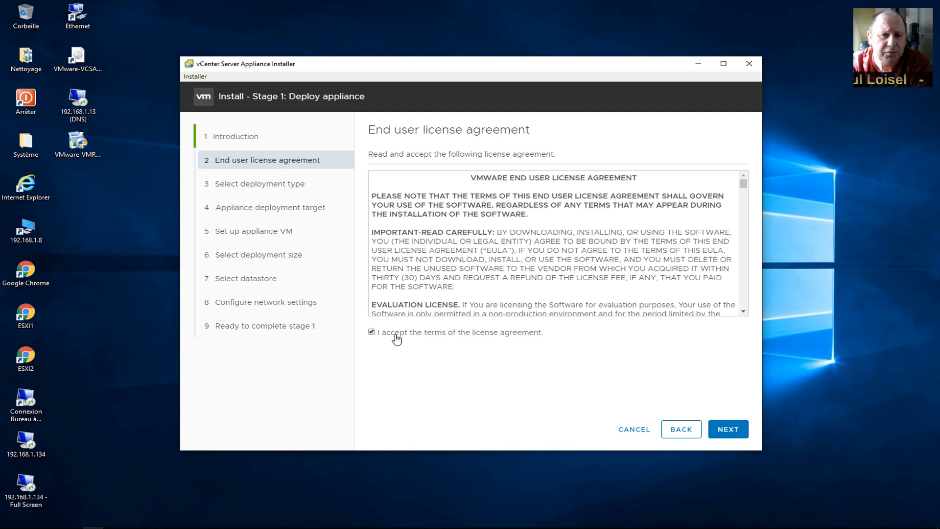
click(728, 429)
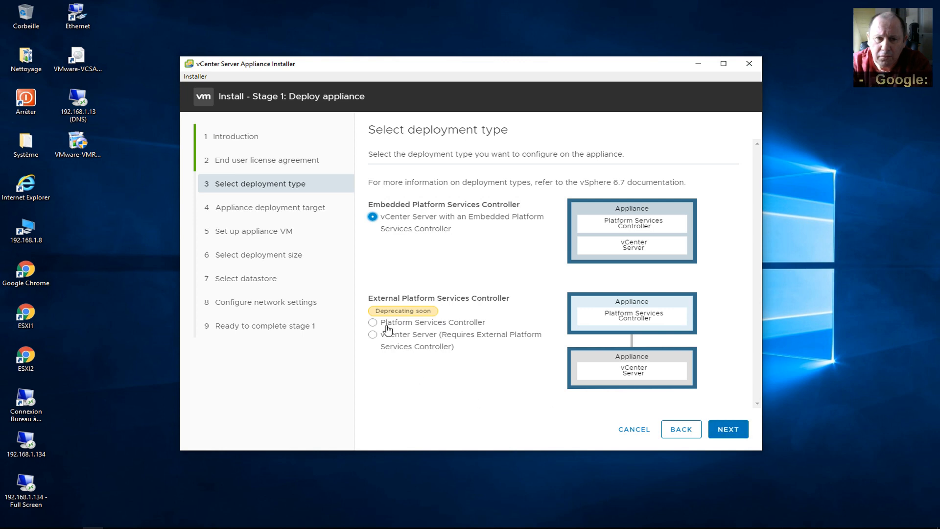
- Review the deployment types and continue with vCenter Server with an Embedded Platform Services Controller
drag(376, 311, 431, 312)
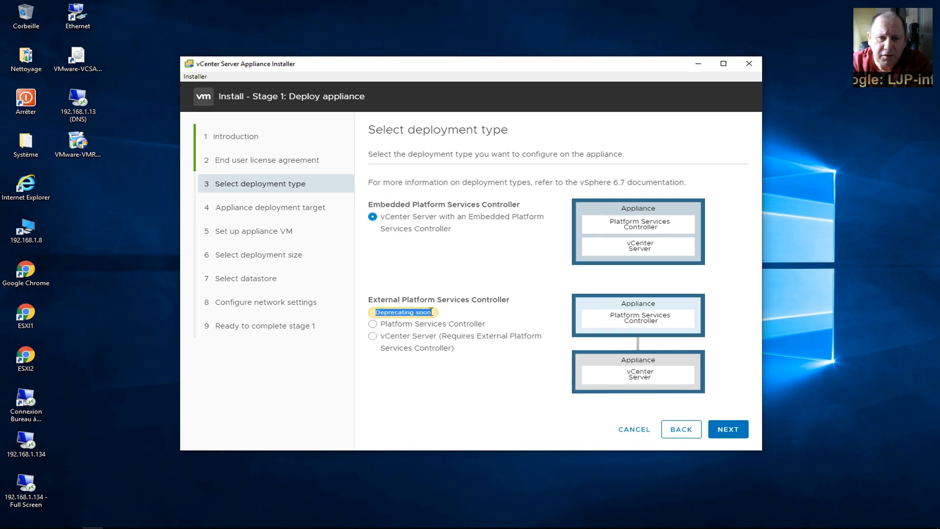
click(467, 391)
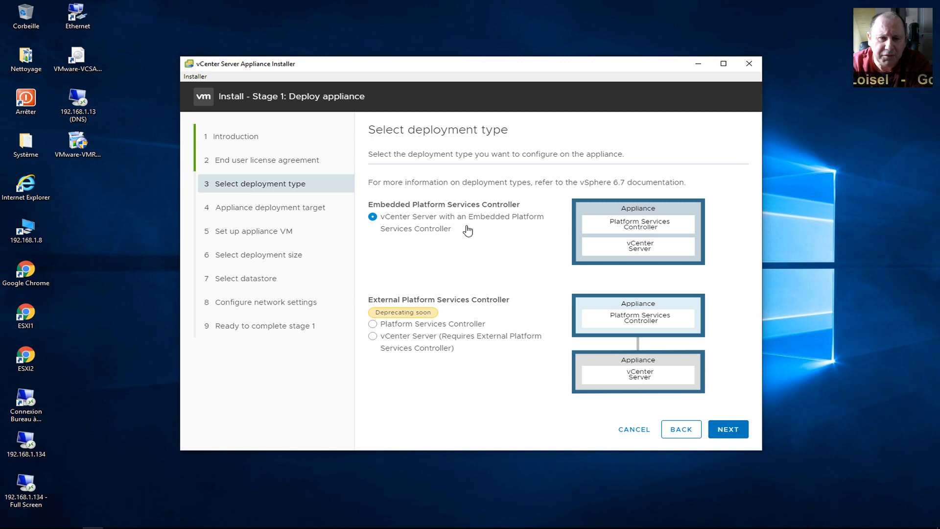
click(731, 435)
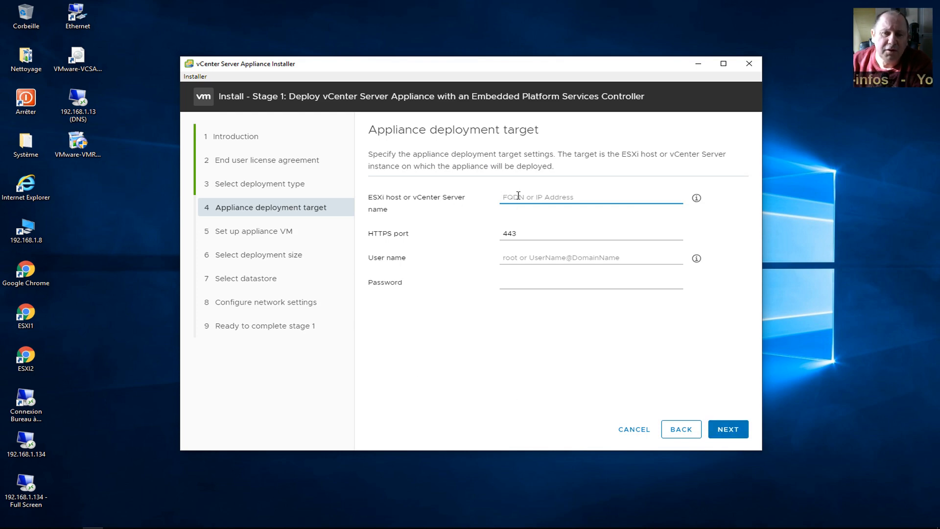
- Set the ESXi host or vCenter Server name of the deployment target to 192.168.1.135
text(192.168)
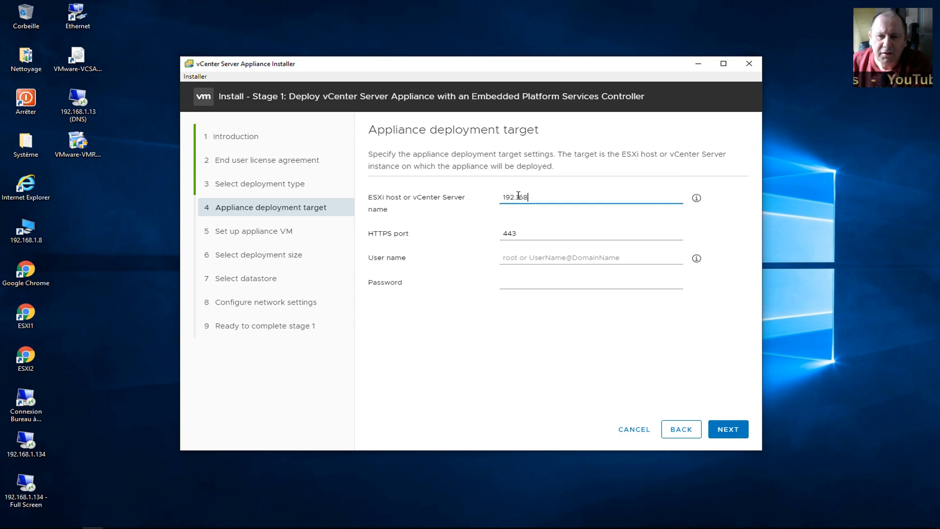
text(.1)
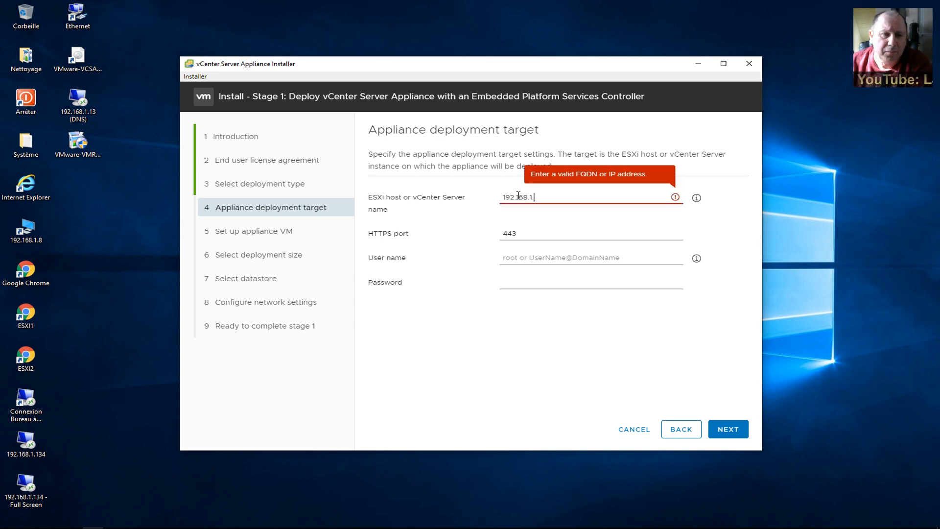
text(.135)
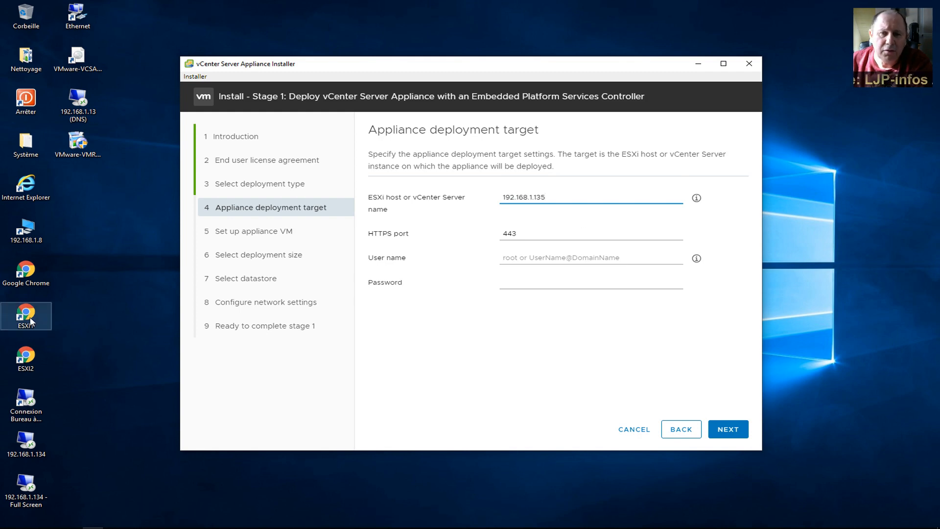
- Enter root as the target host's user name, fill in its password, continue and accept the certificate warning
click(513, 258)
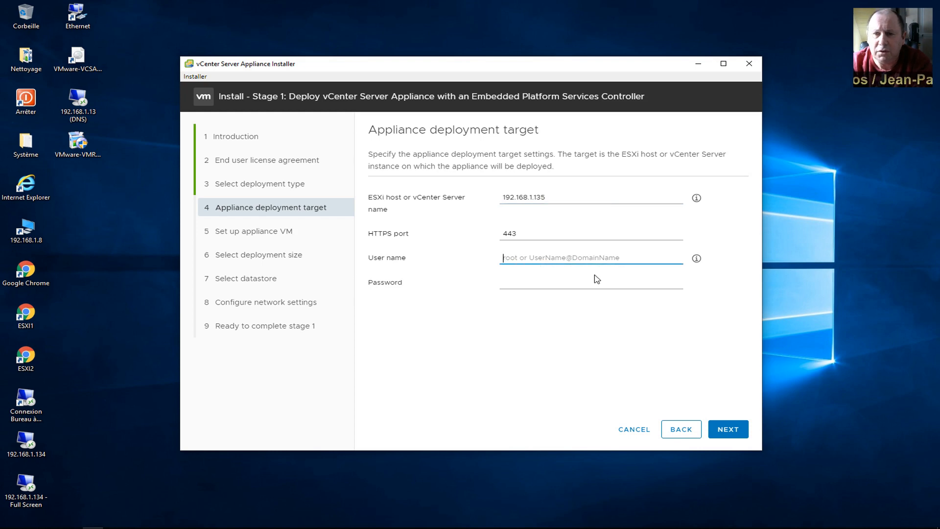
text(root)
key(Tab)
text(•)
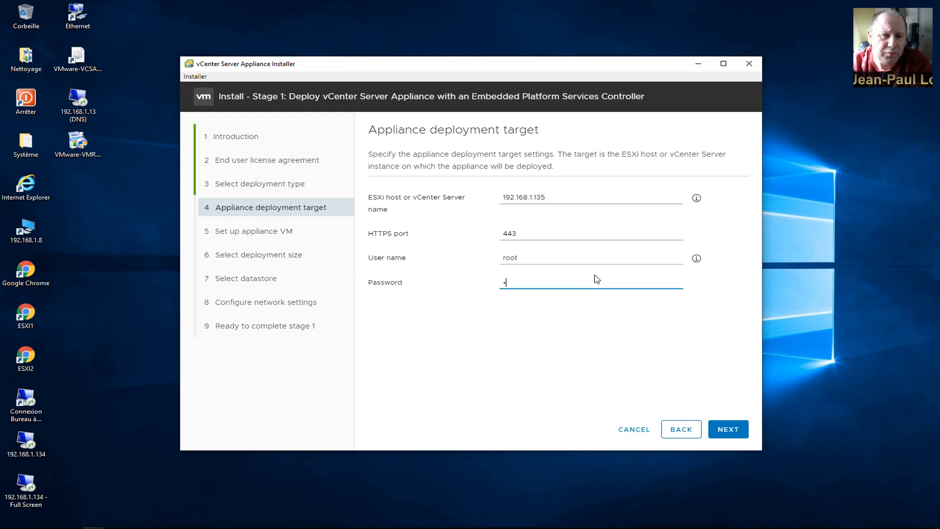
text(••••••••)
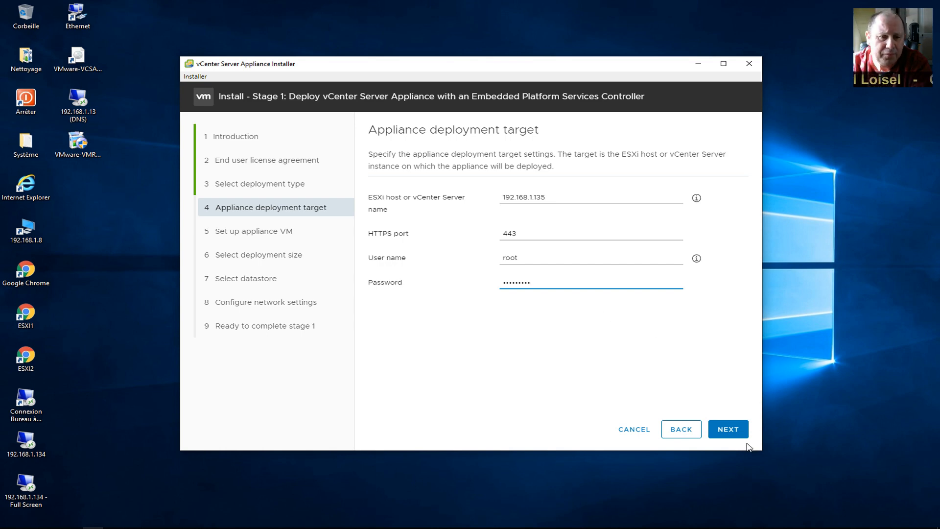
click(734, 434)
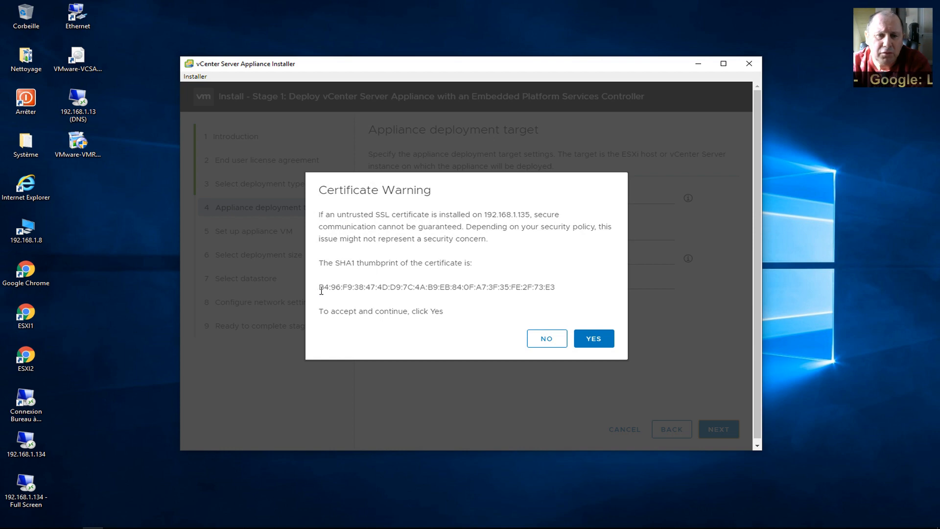
click(594, 339)
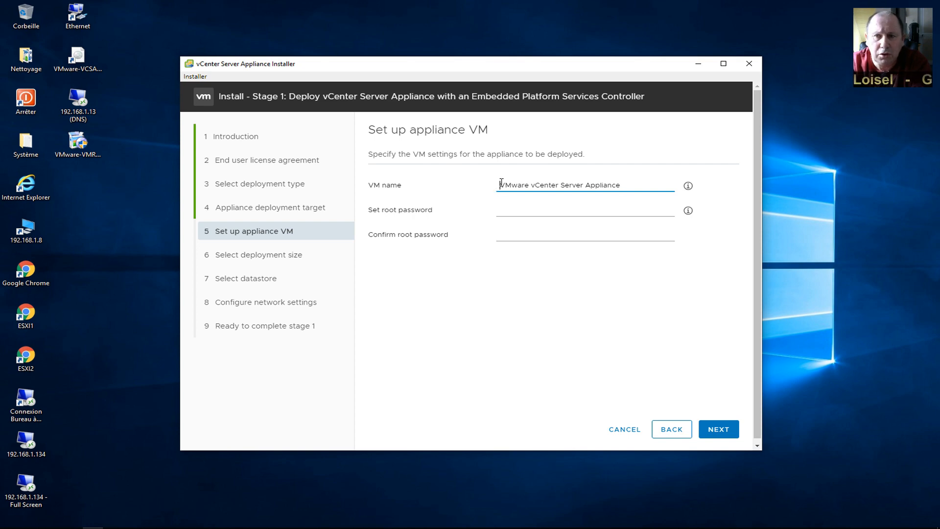
- Name the appliance VM VCSA LJP
drag(499, 183, 619, 184)
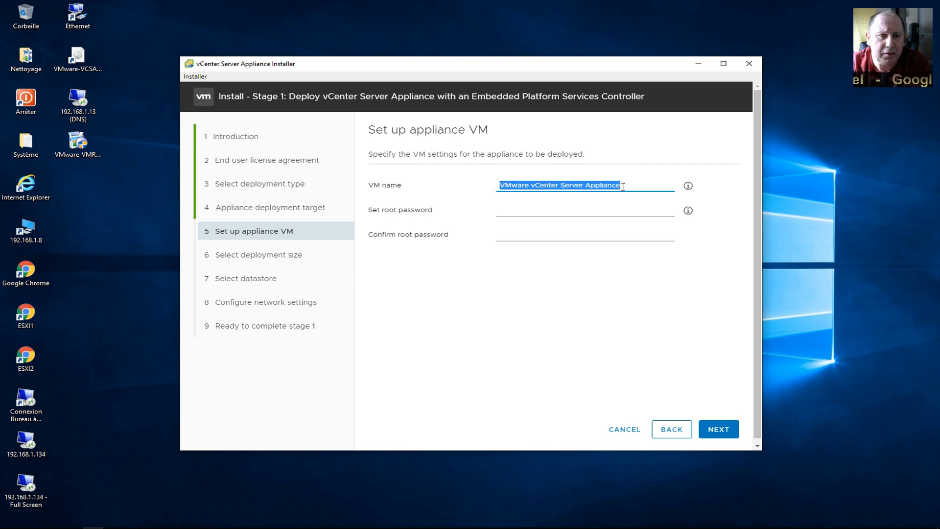
text(V)
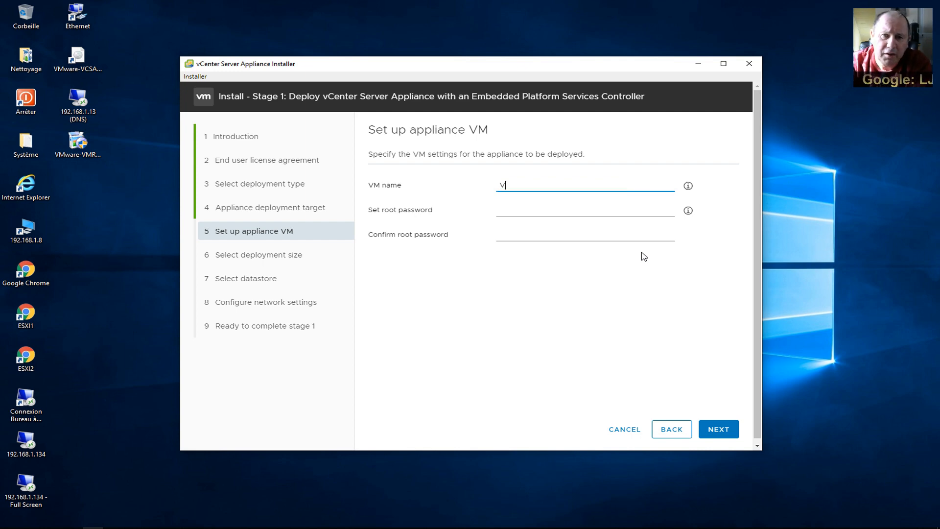
text(CSA LJP)
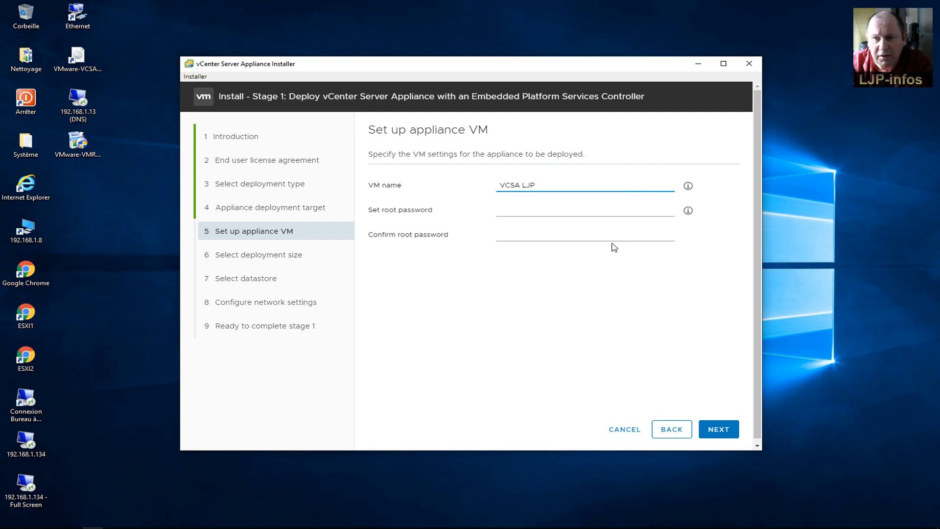
- Enter and confirm the appliance's root password, and continue to the deployment size settings
click(520, 210)
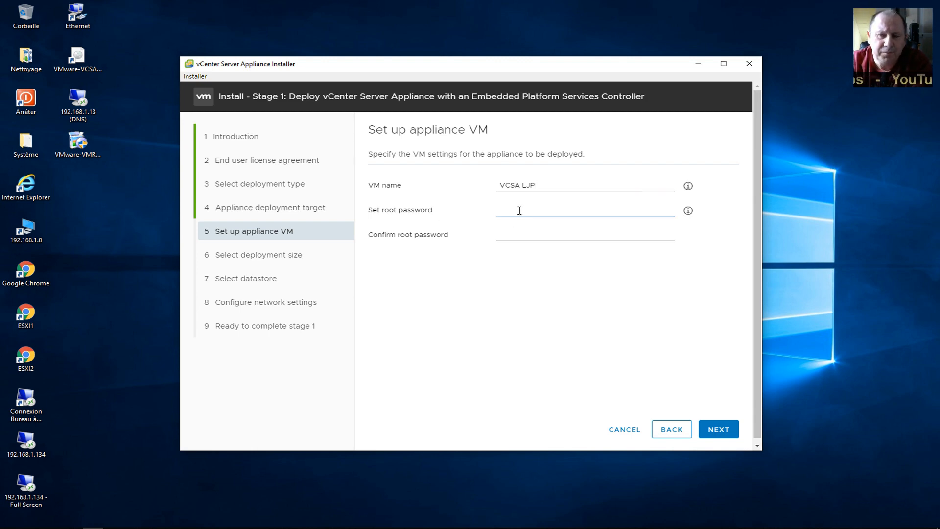
text(•••••••)
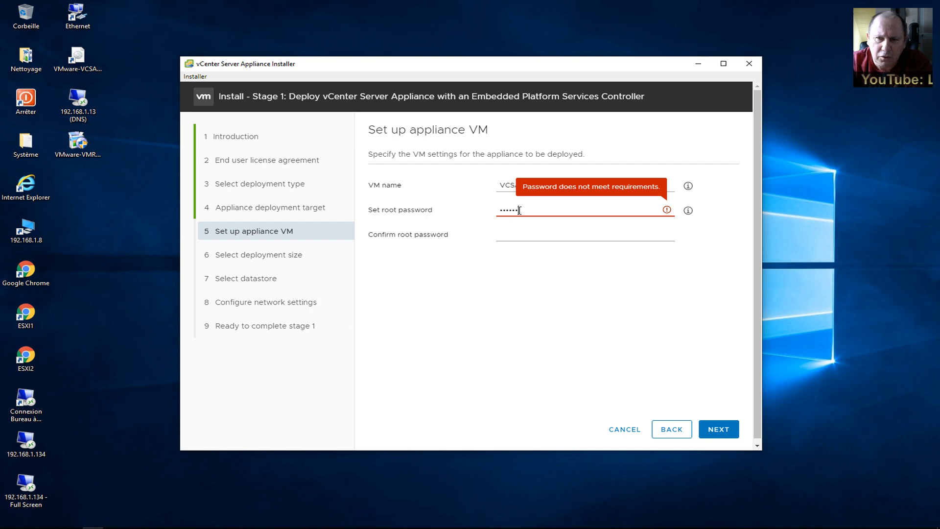
text(••)
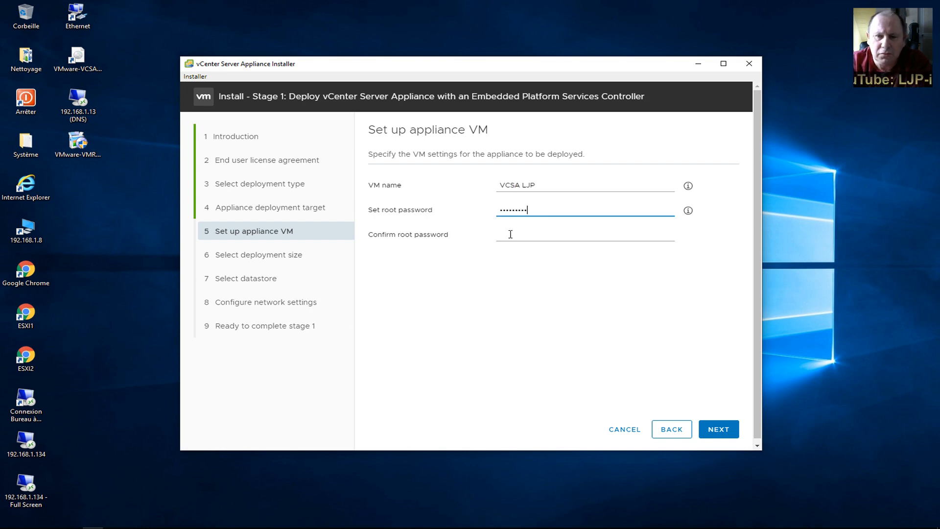
click(510, 234)
text(•••••••)
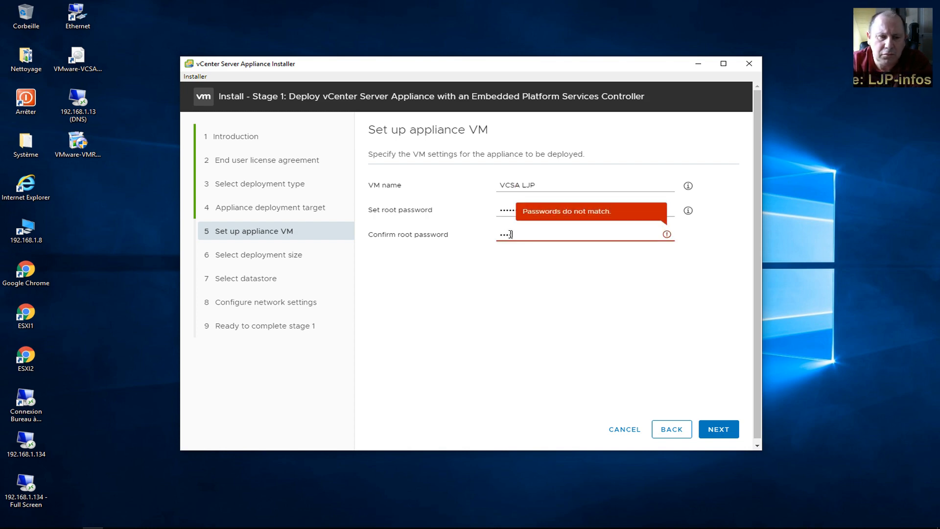
text(••)
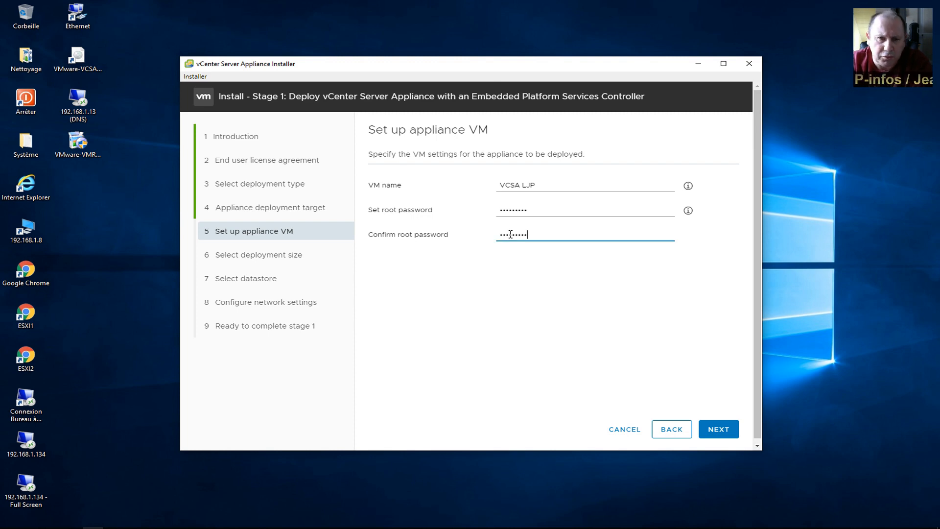
mouse_move(688, 212)
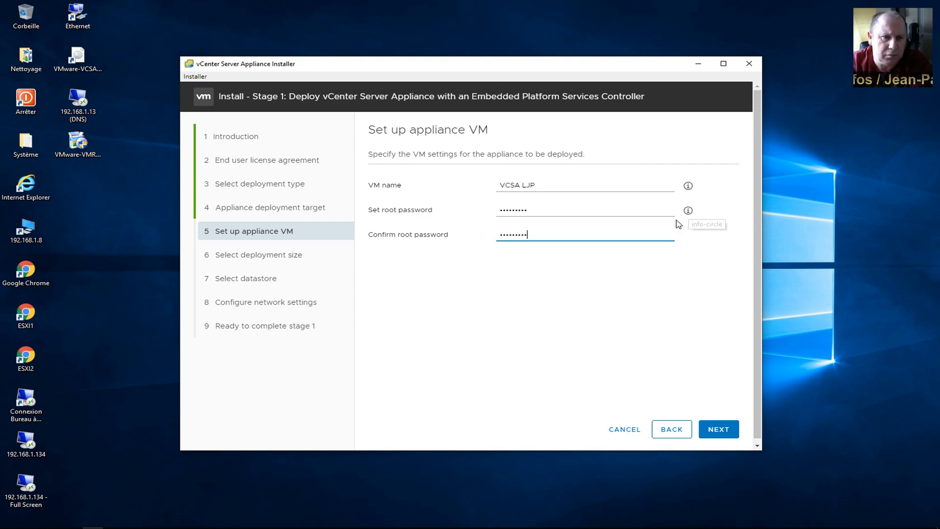
click(720, 433)
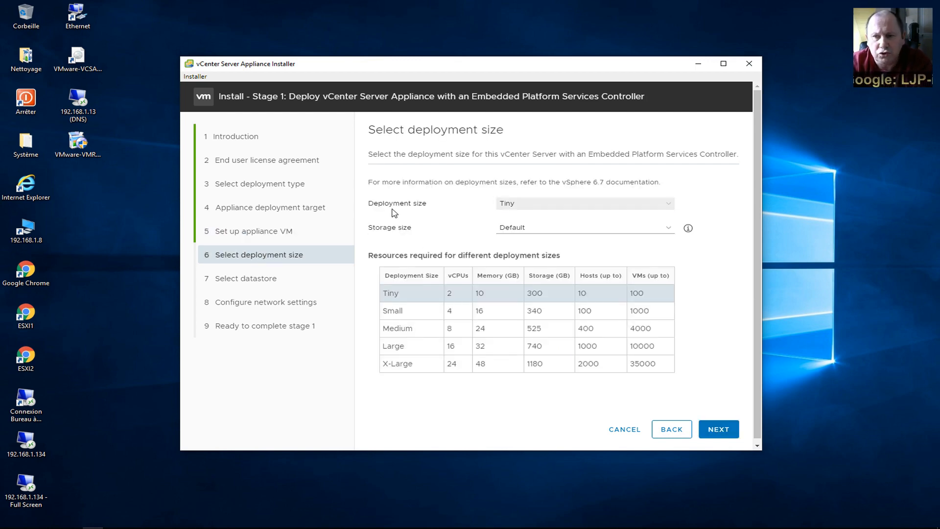
- Review the resources required for the Tiny deployment and the storage size options, and continue with Tiny and Default
double_click(450, 292)
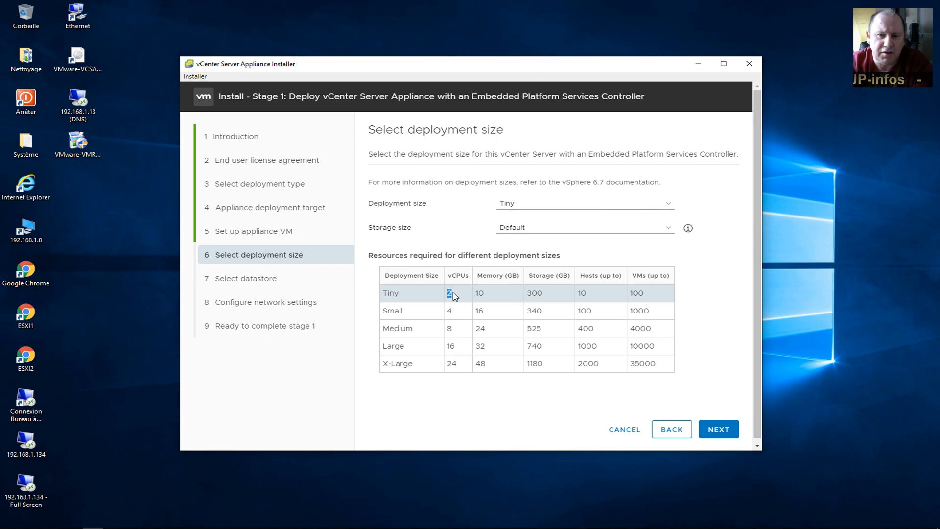
drag(479, 293, 486, 293)
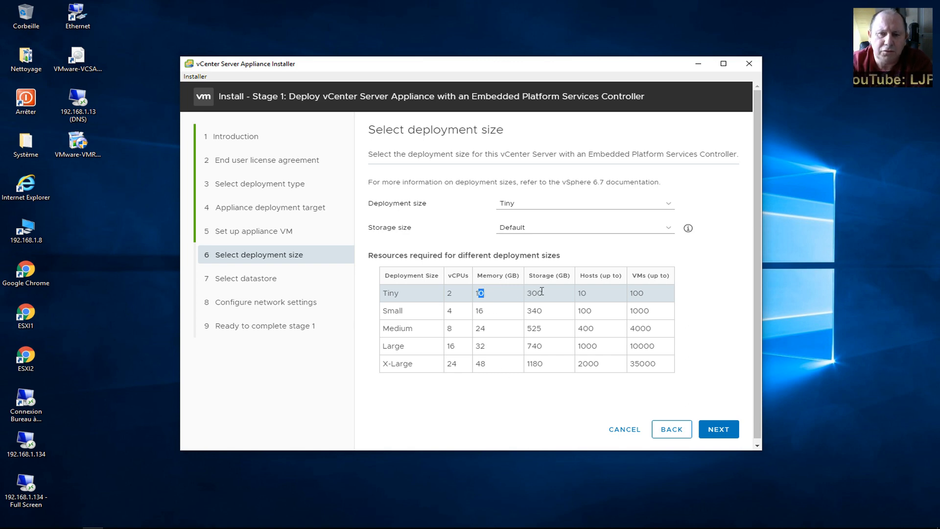
drag(542, 293, 529, 293)
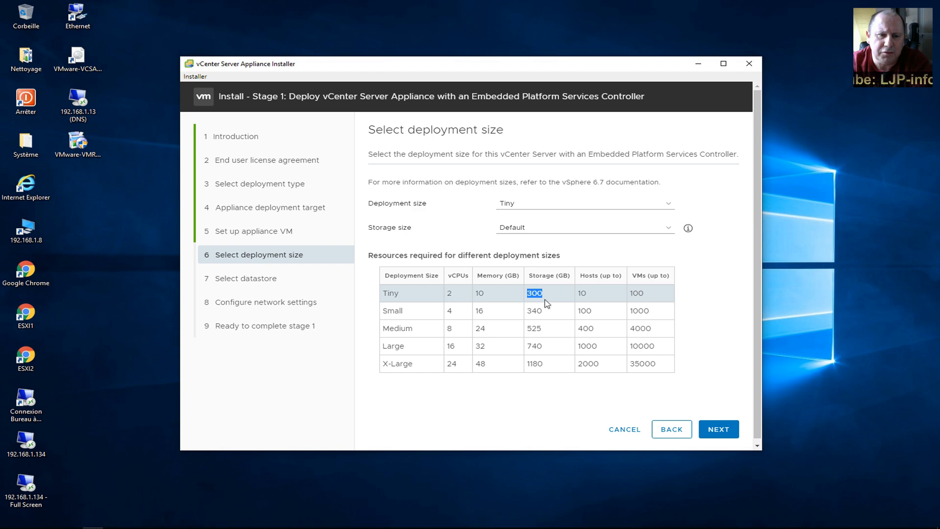
click(584, 294)
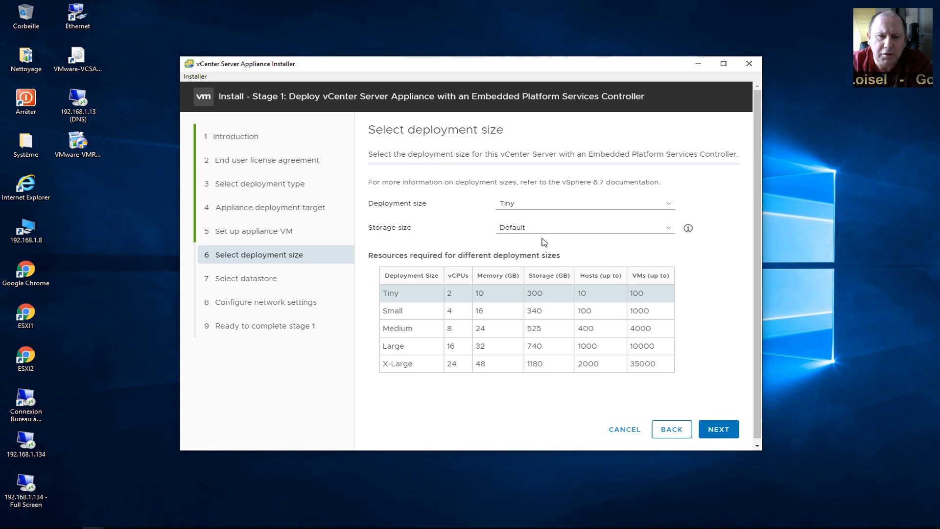
click(668, 229)
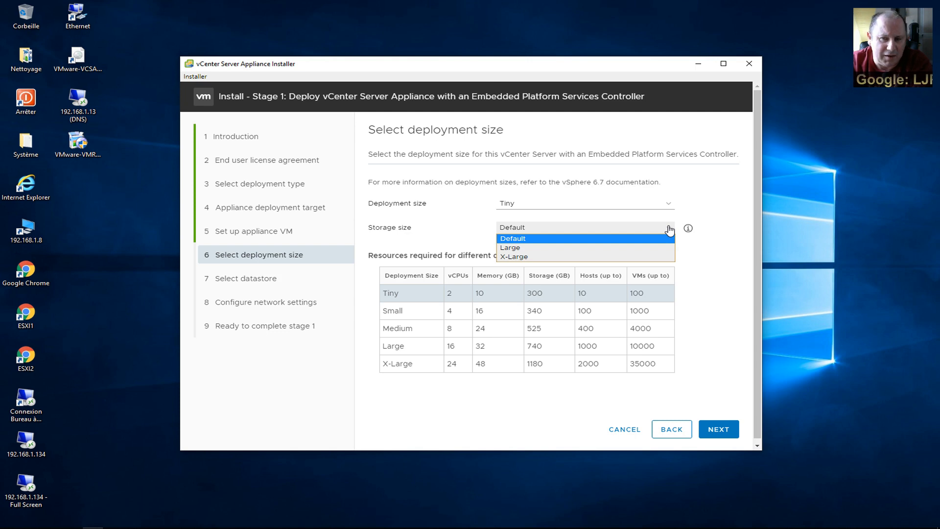
click(669, 230)
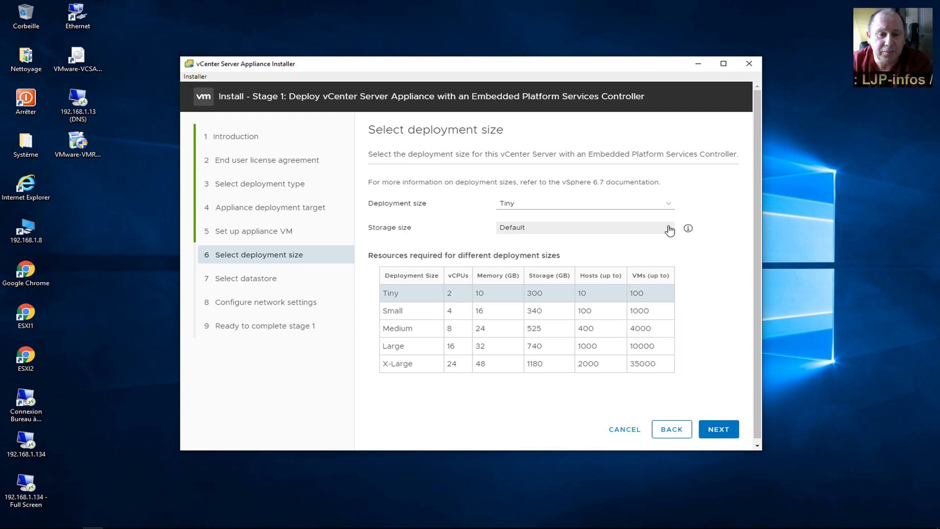
click(726, 434)
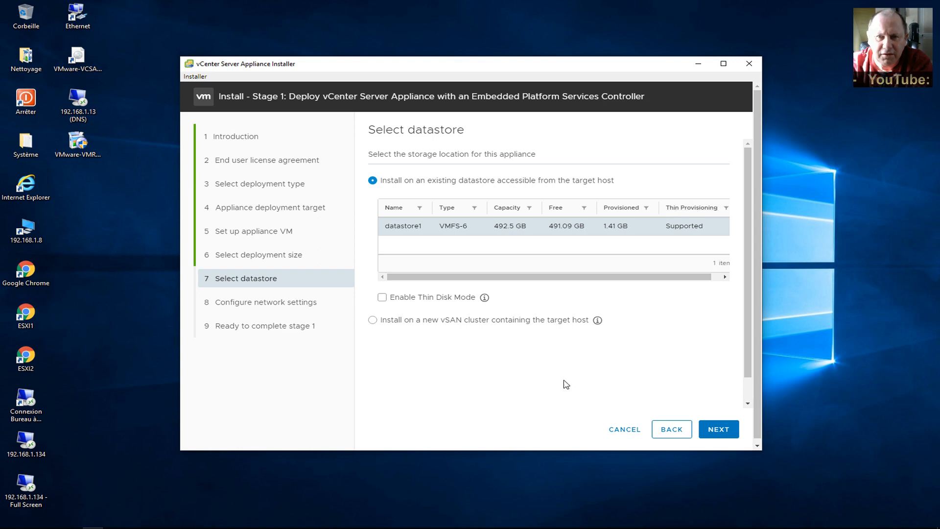
- Enable thin disk mode, view the new vSAN cluster option, and continue with the existing datastore datastore1
click(382, 297)
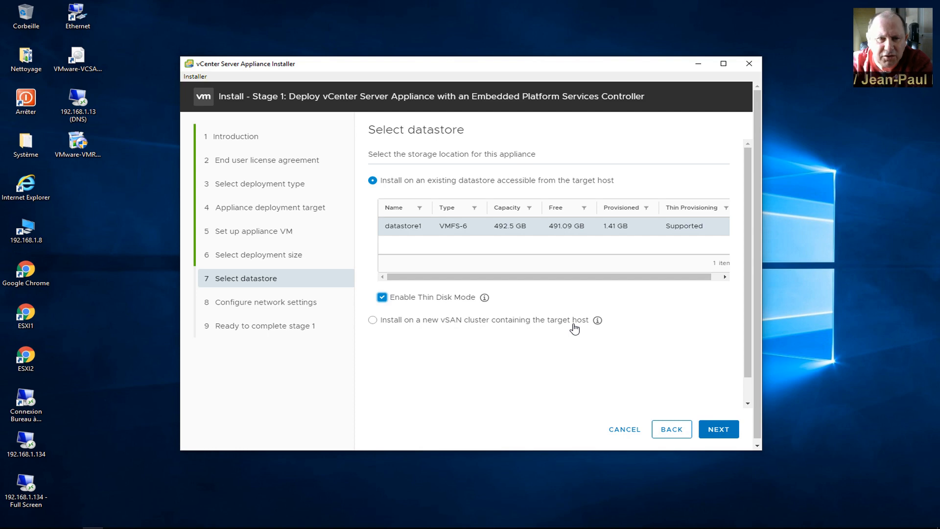
click(374, 323)
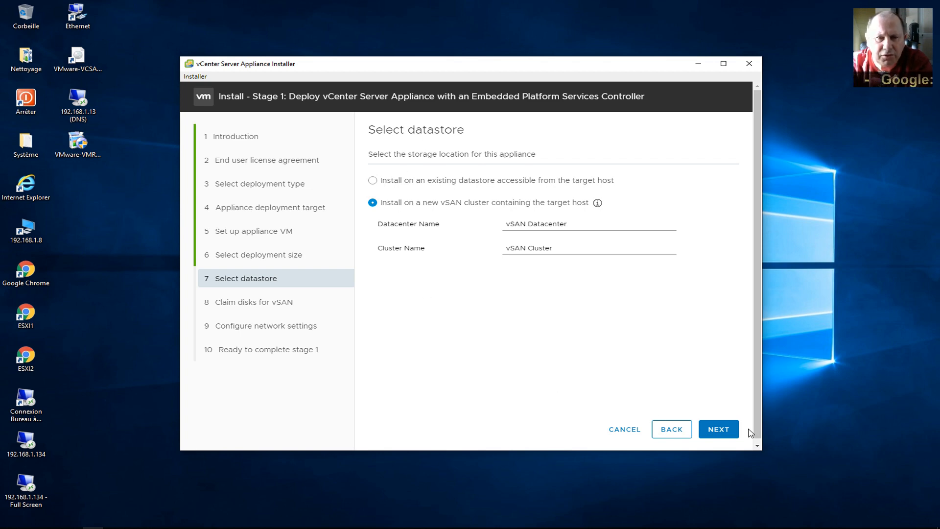
click(680, 435)
click(717, 433)
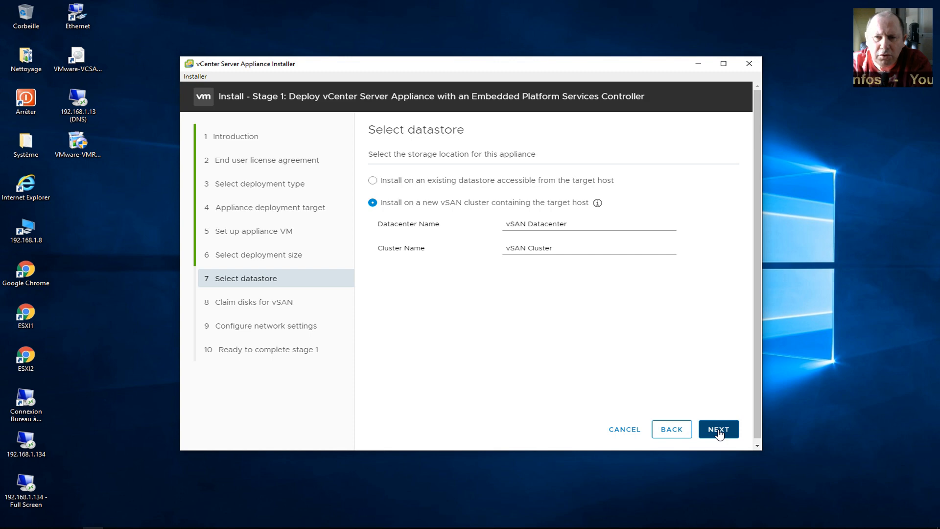
click(441, 182)
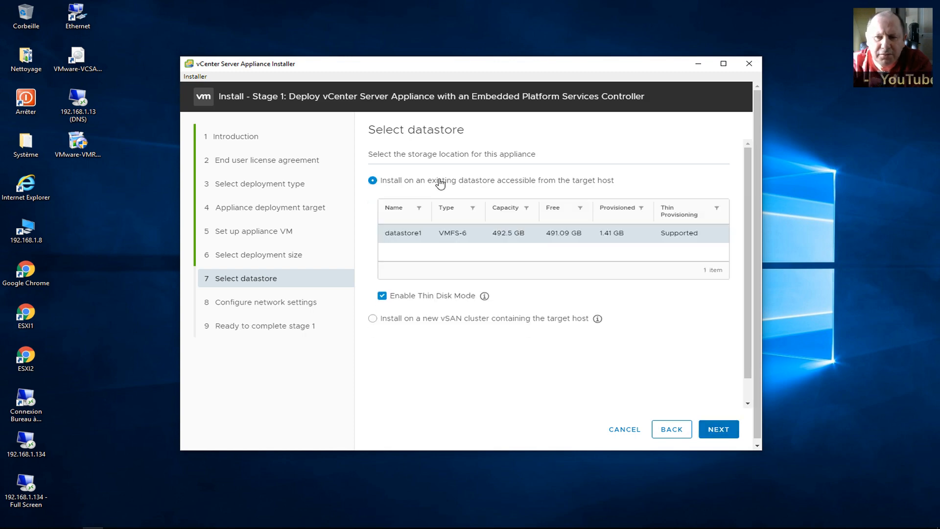
click(724, 434)
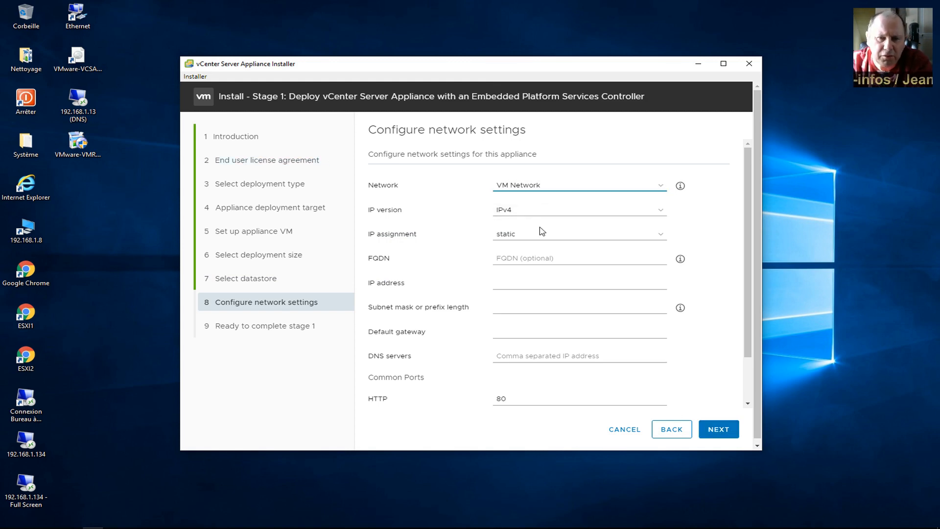
- Set the appliance's FQDN to 192.168.1.137 in the network settings
click(534, 258)
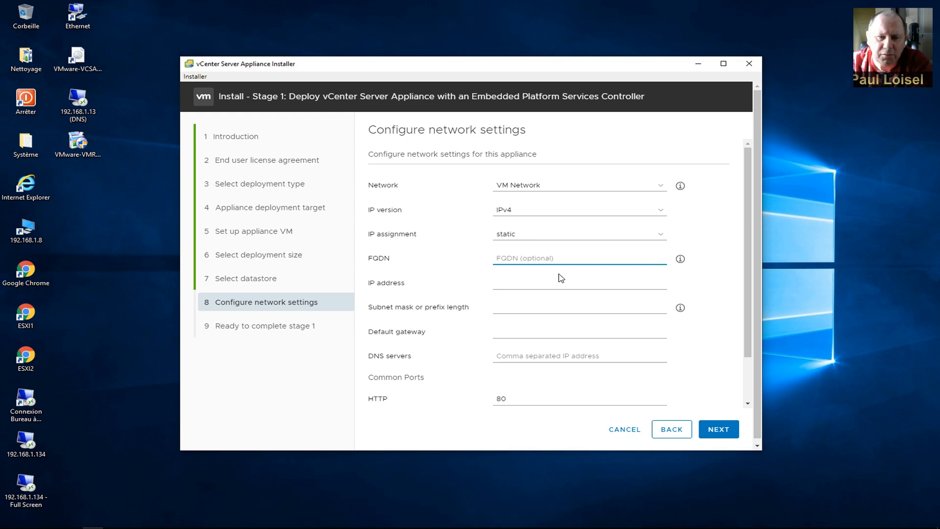
text(VCSA)
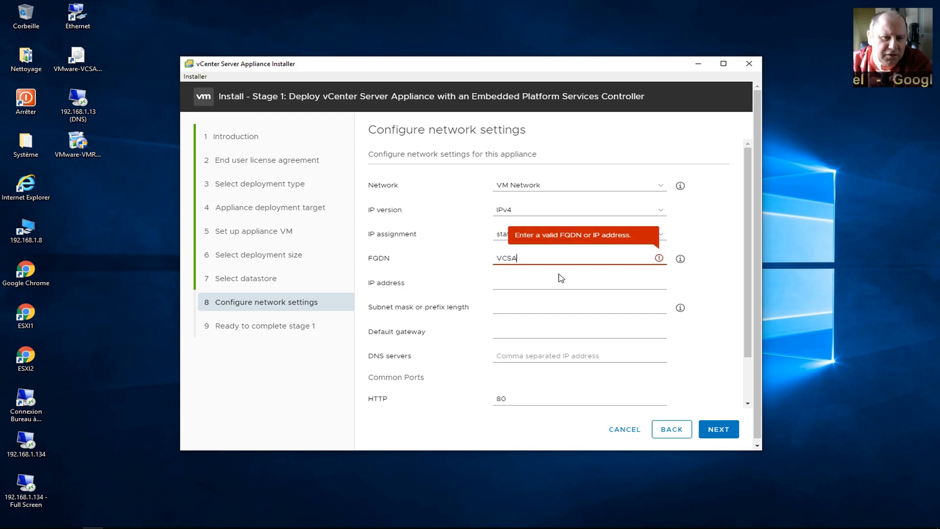
key(BackSpace)
key(BackSpace)
key(BackSpace)
key(BackSpace)
text(1)
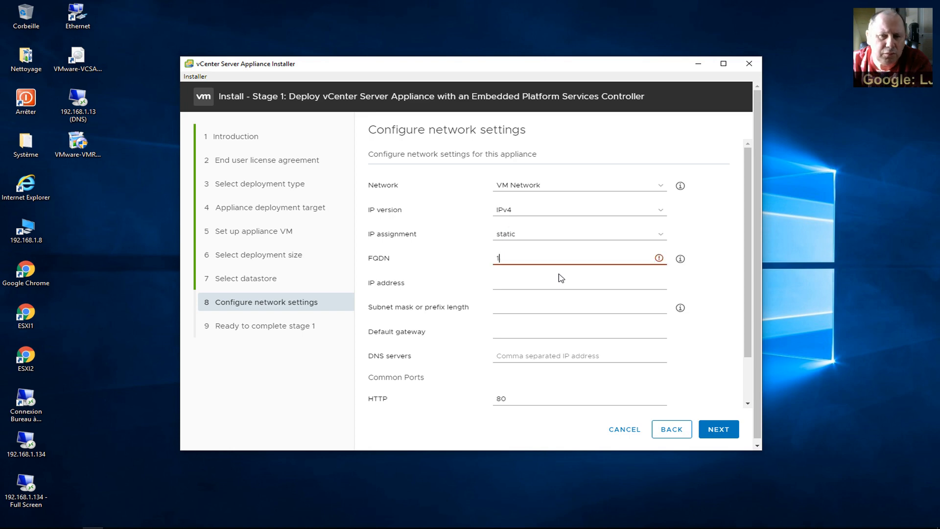
text(92.168)
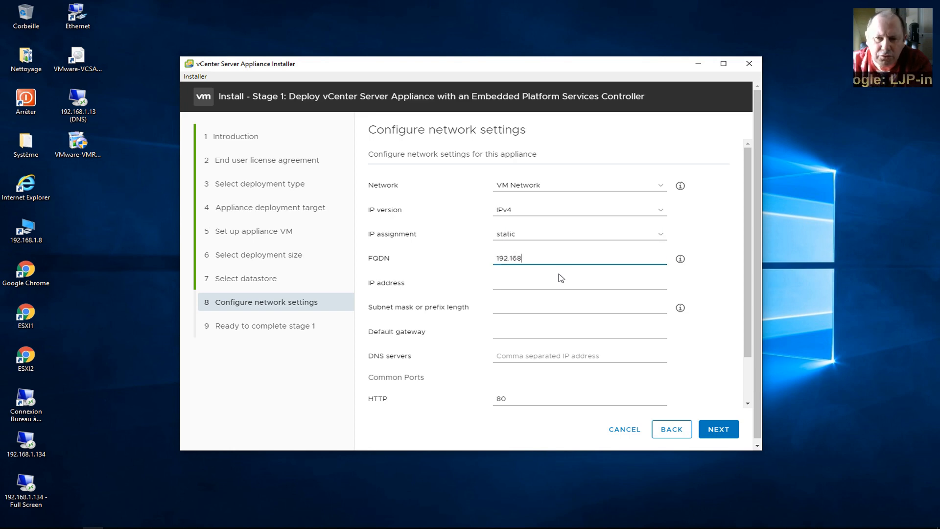
text(.1)
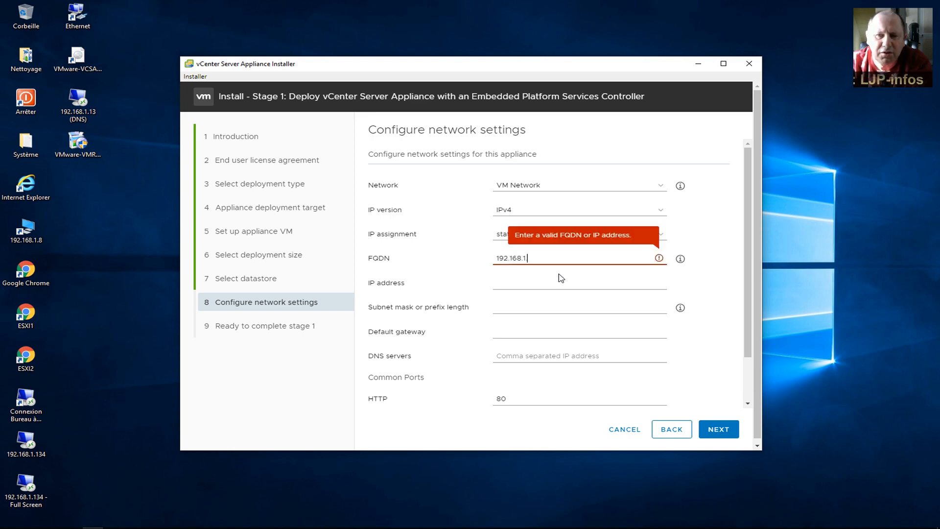
text(.13)
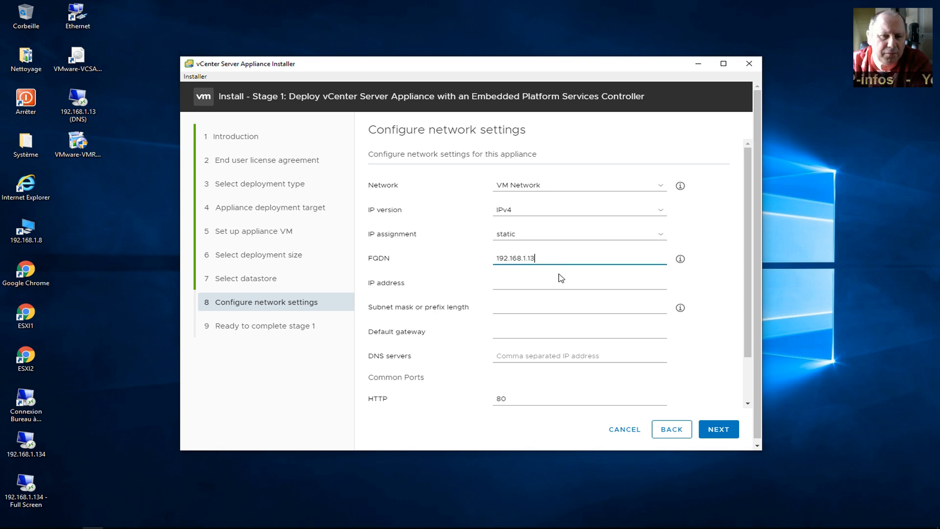
text(7)
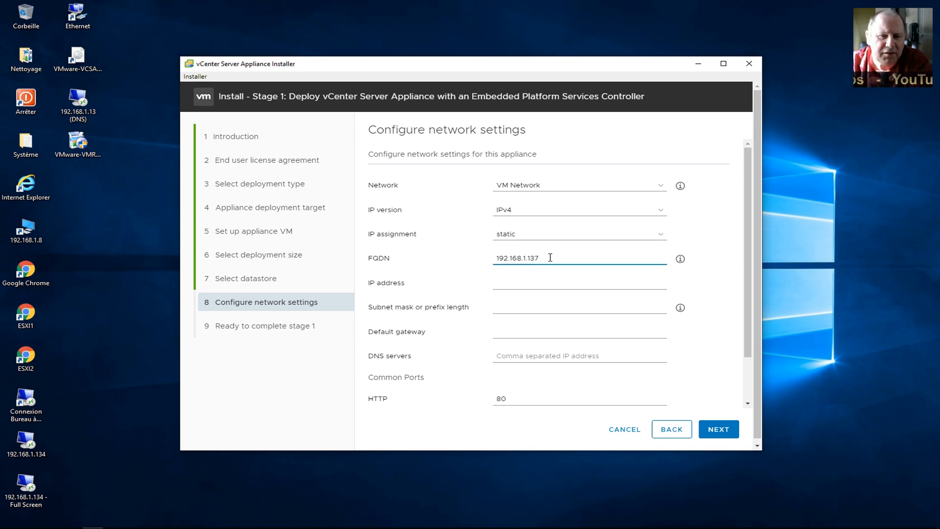
- Set the appliance's IP address to 192.168.1.137 and its subnet mask to 255.255.255.0
drag(550, 256, 495, 258)
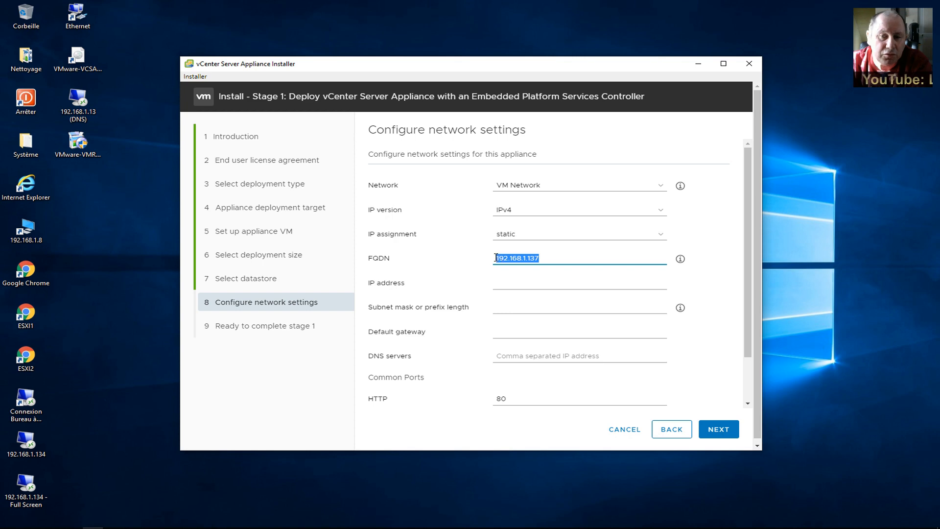
click(509, 283)
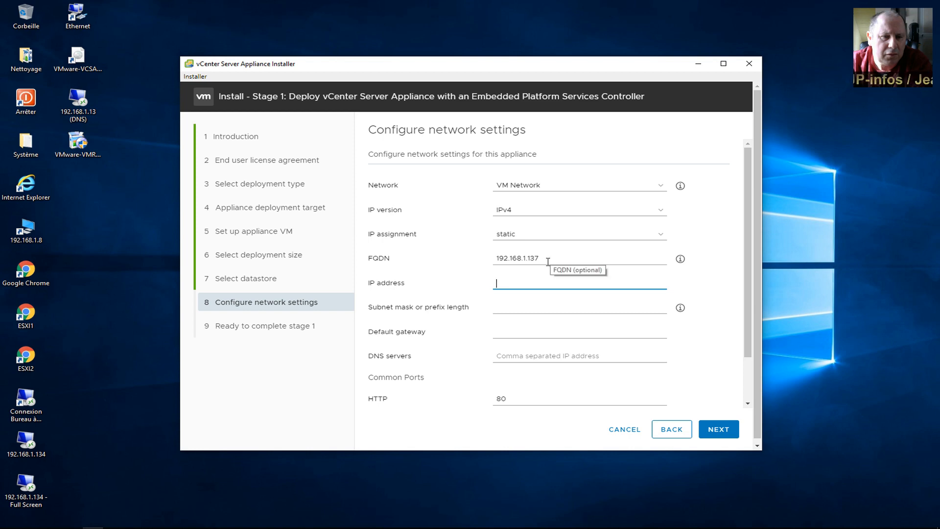
text(192.168)
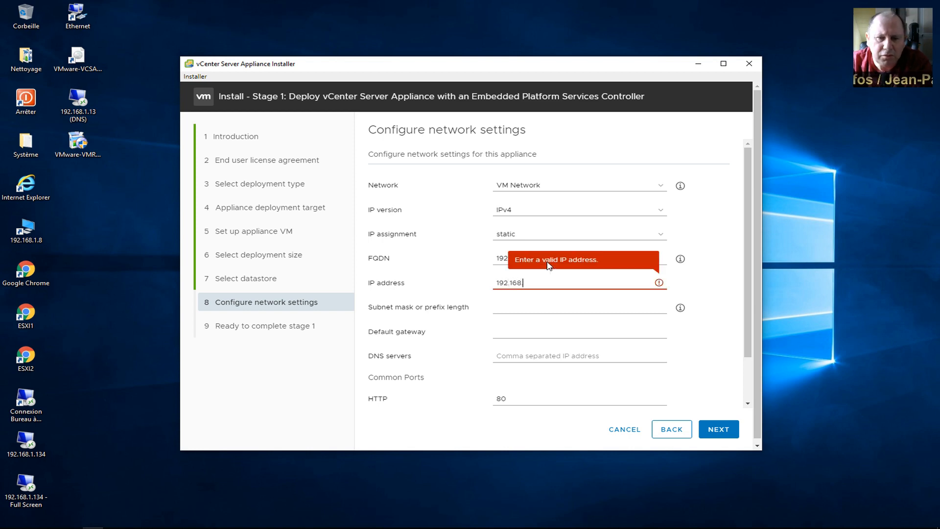
text(.1.137)
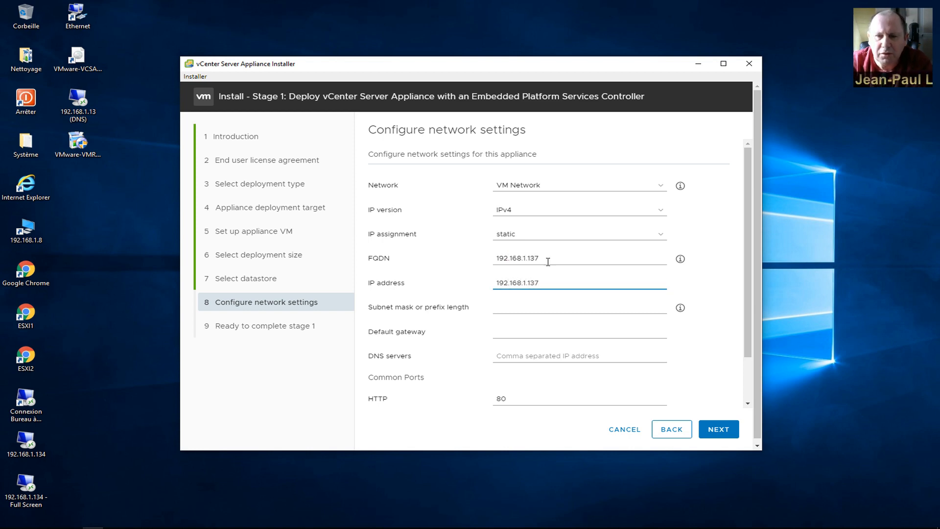
click(509, 302)
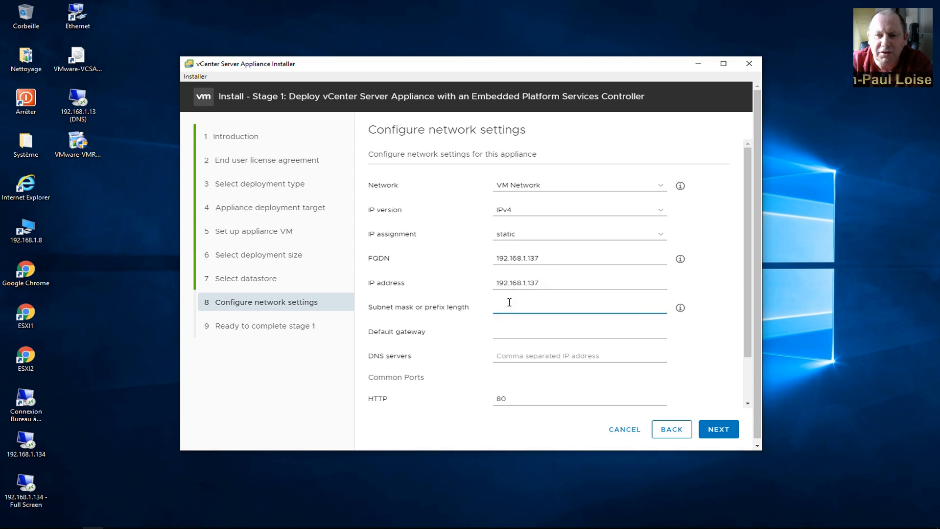
text(255.255)
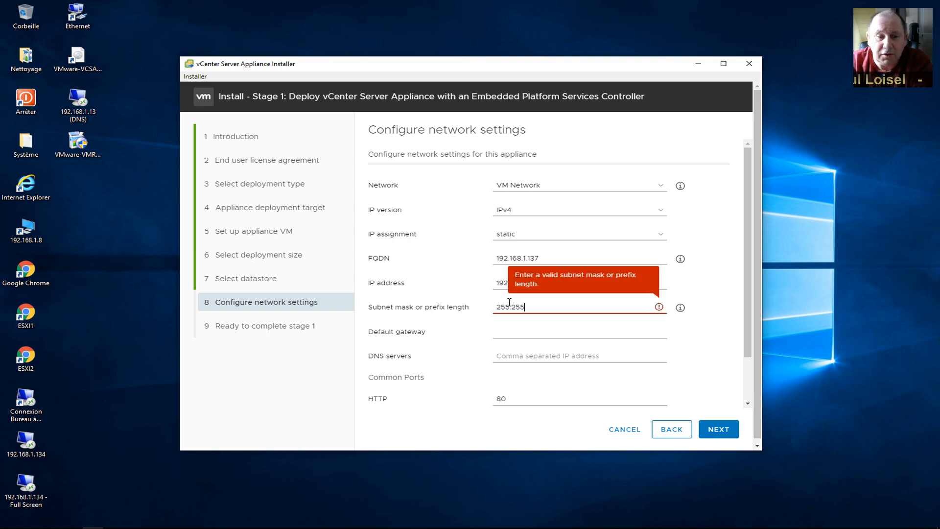
text(.255.0)
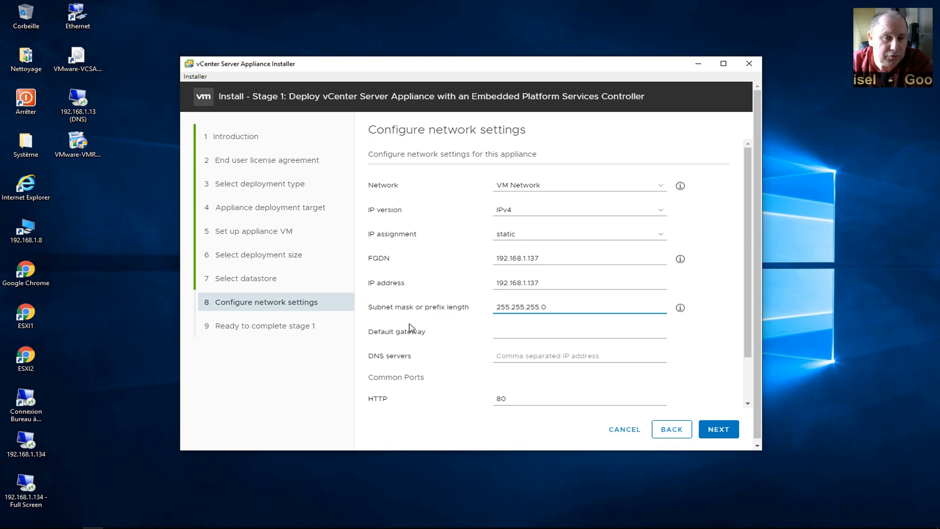
- Set the default gateway to 192.168.1.1 and the DNS server to 192.168.1.13, keep the default ports, and continue to the stage 1 summary
click(511, 332)
text(192)
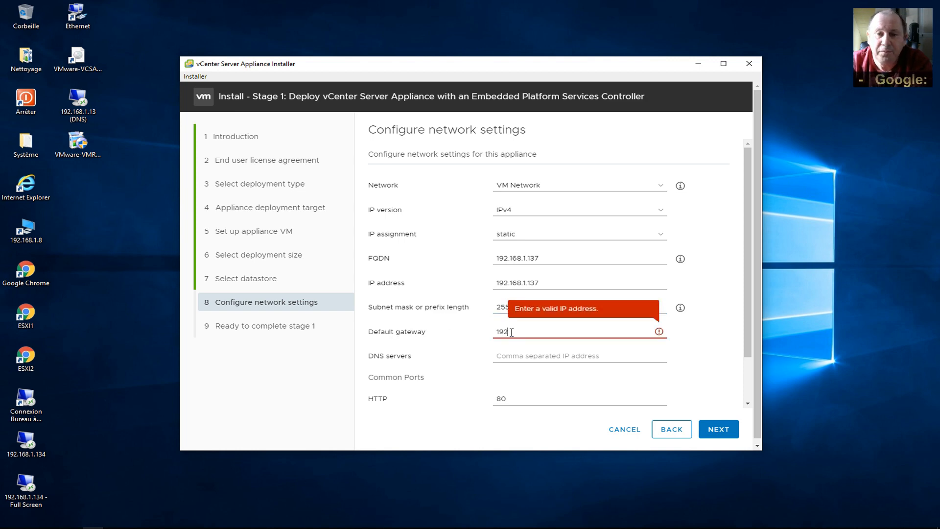
text(.168.1.1)
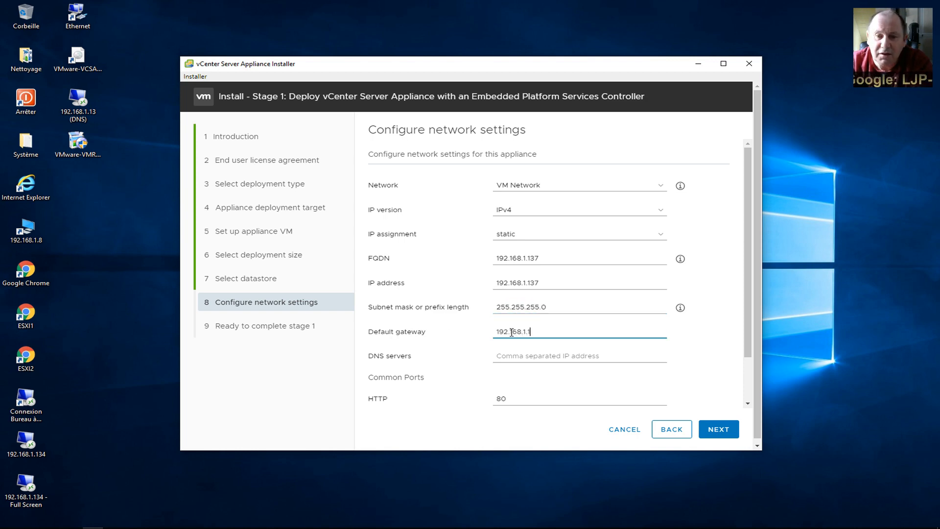
click(509, 356)
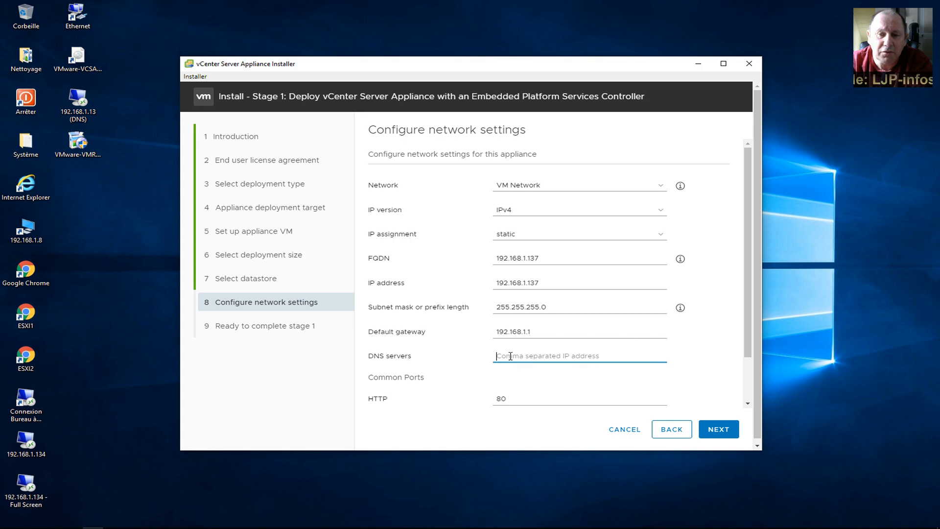
text(192)
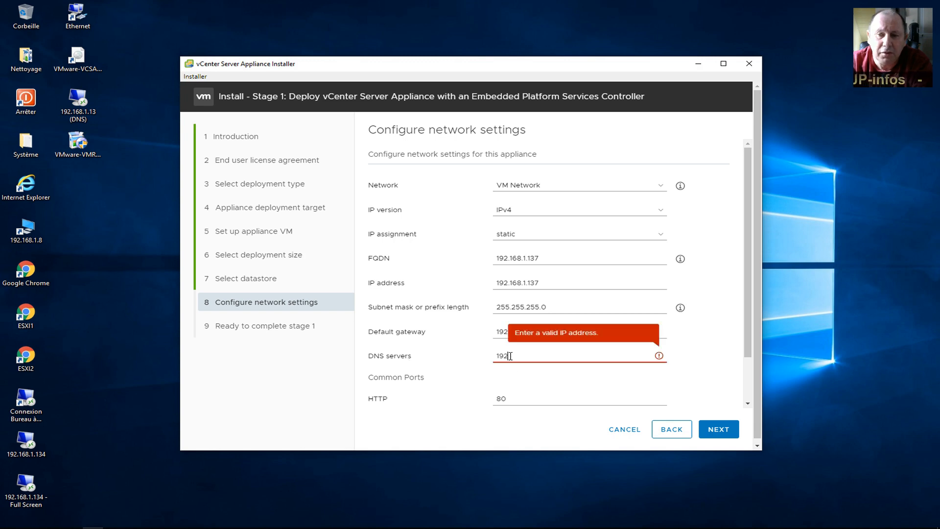
text(.168.1.13)
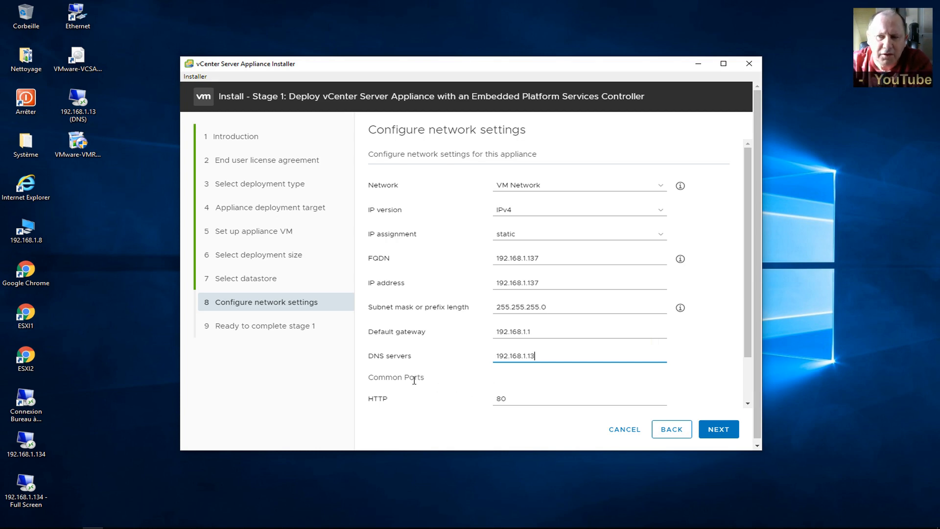
scroll(752, 334, down, 2)
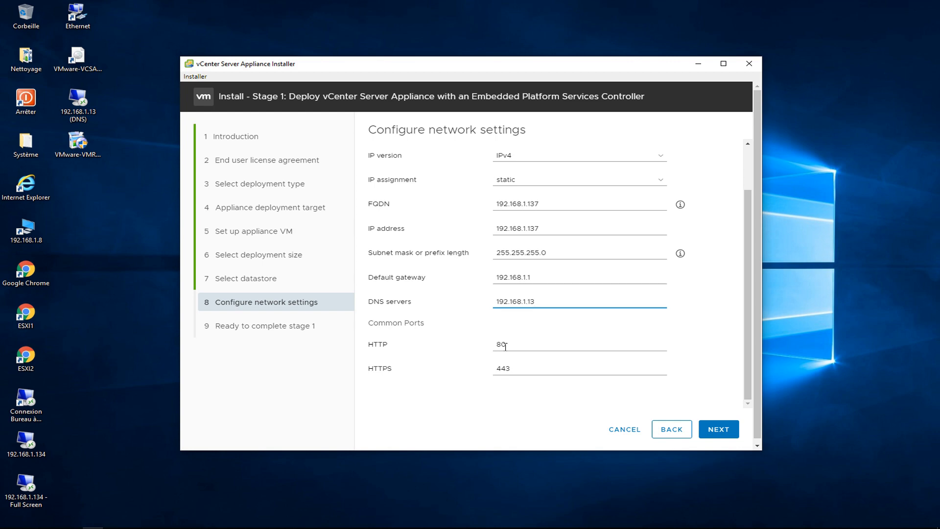
click(719, 429)
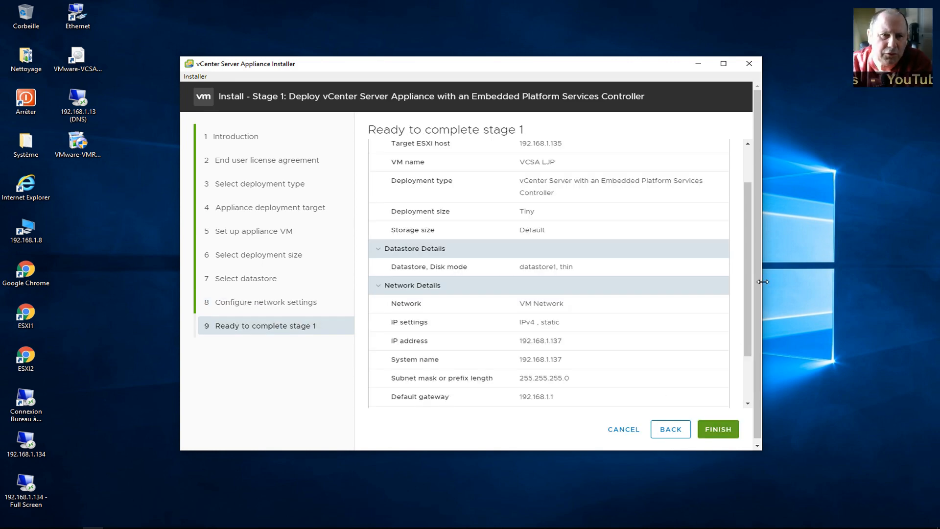
- Review the deployment, datastore and network details in the summary, and start the stage 1 appliance deployment
scroll(745, 228, up, 2)
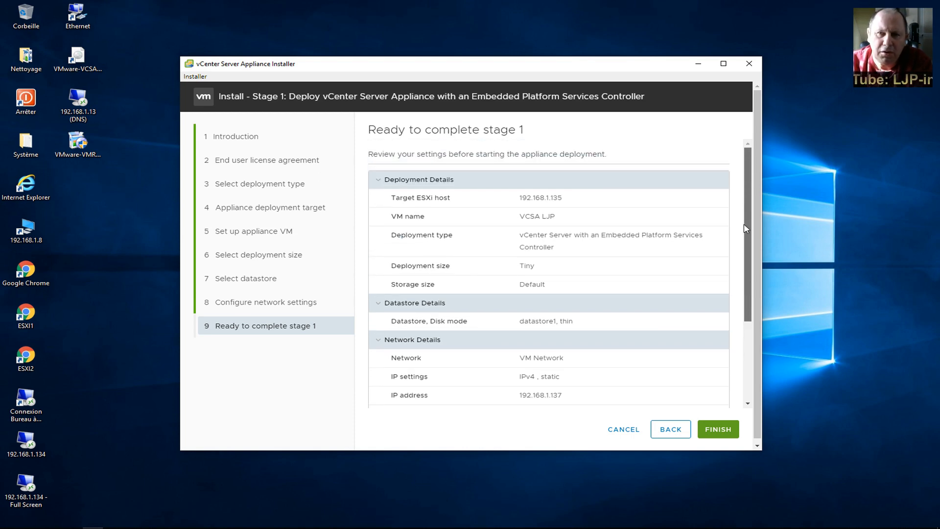
scroll(745, 228, down, 5)
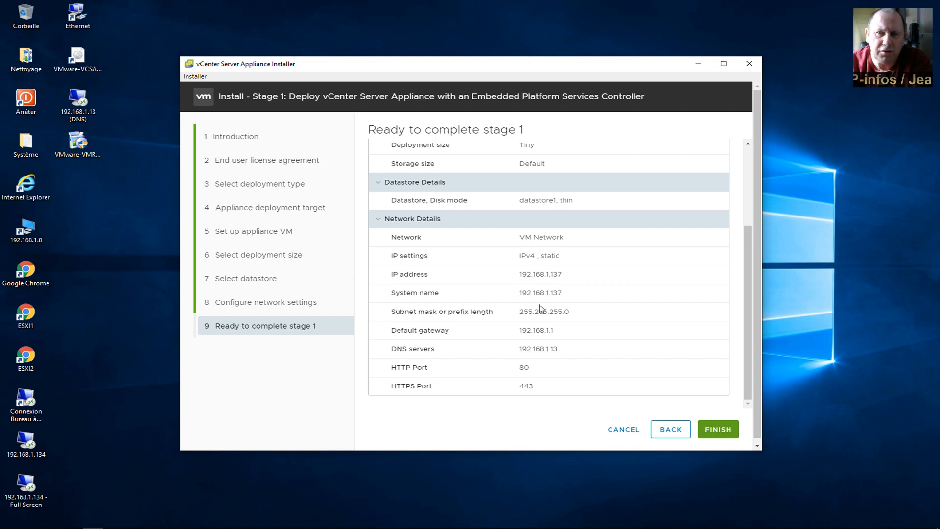
click(723, 431)
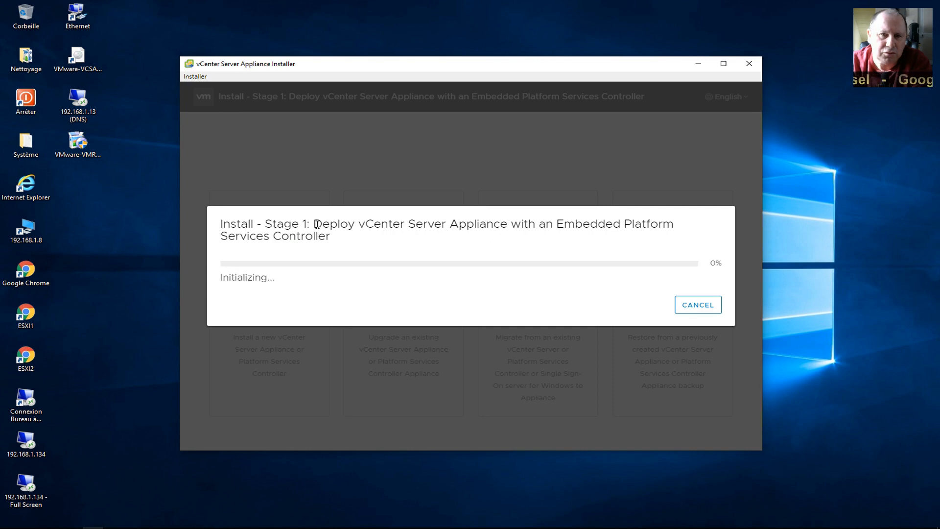
drag(316, 223, 548, 224)
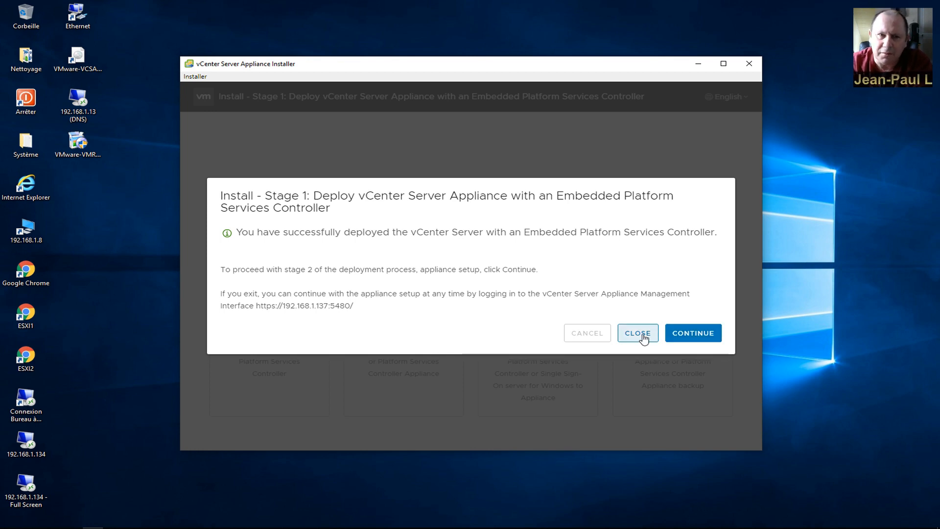
- Proceed to stage 2's appliance configuration, enable SSH access, and continue with time synchronization kept on the ESXi host
click(704, 337)
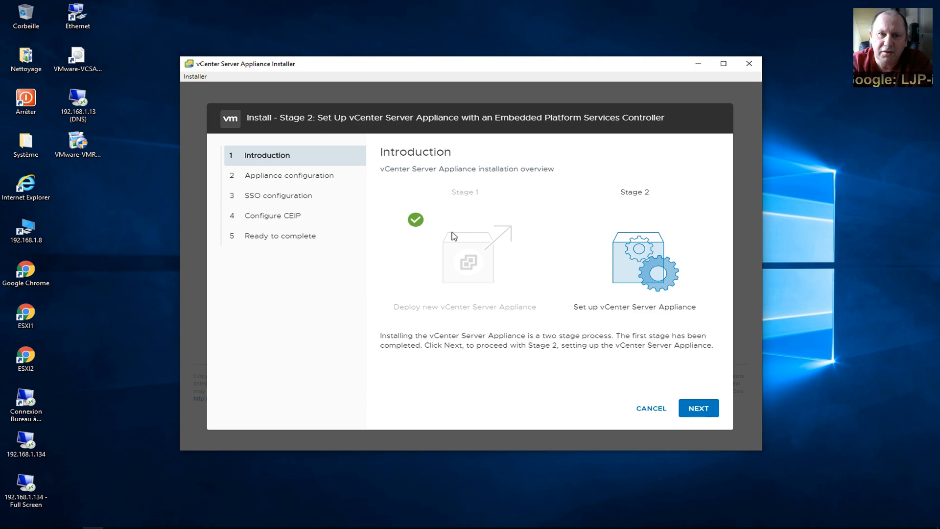
click(703, 414)
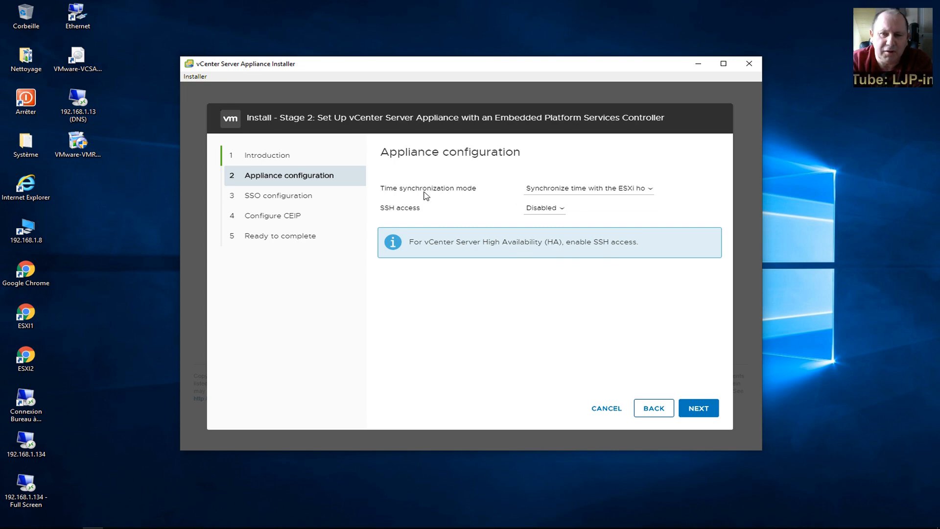
click(554, 215)
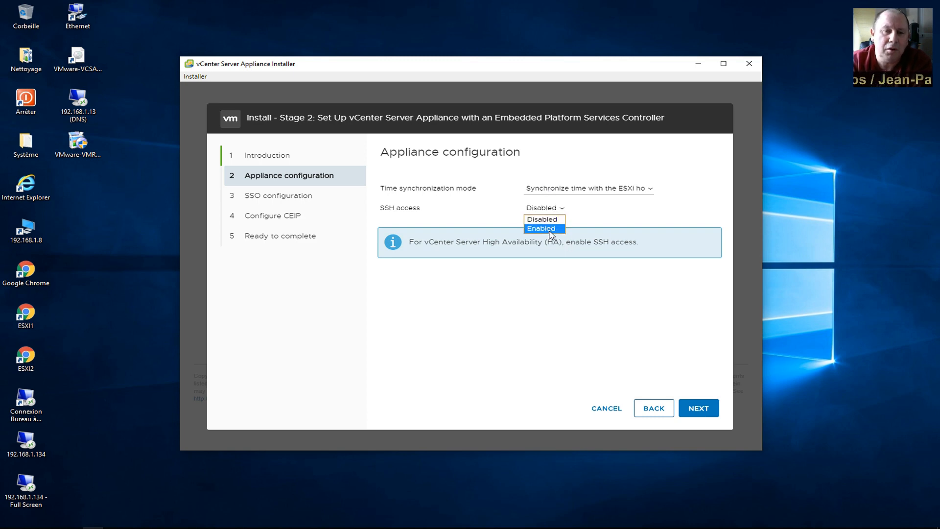
click(551, 229)
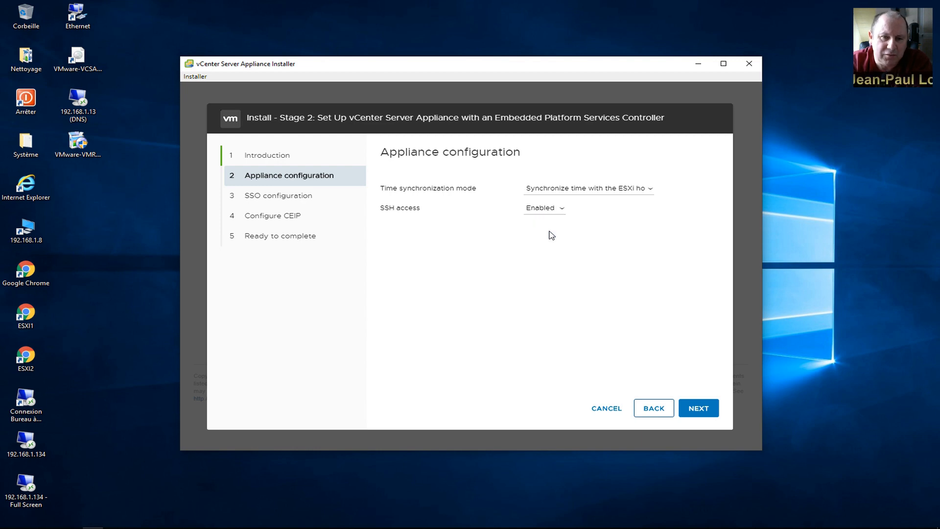
click(593, 194)
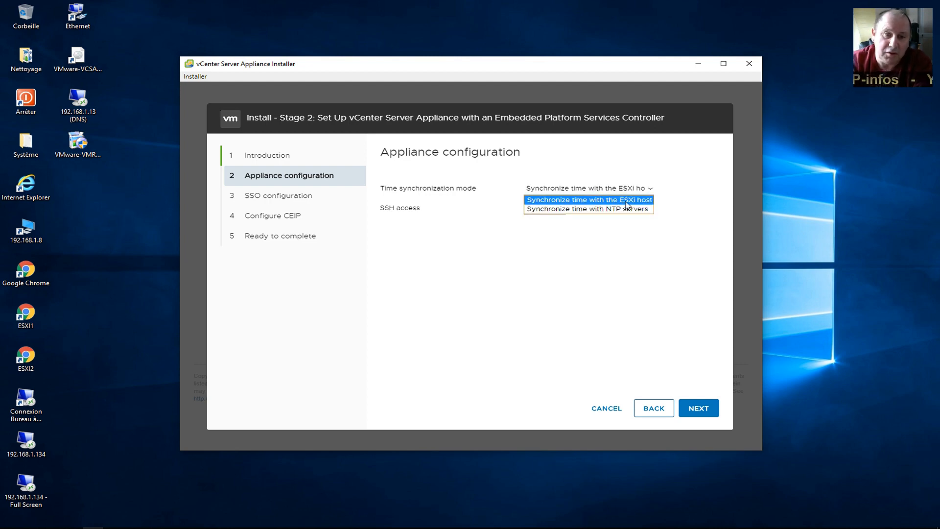
click(644, 202)
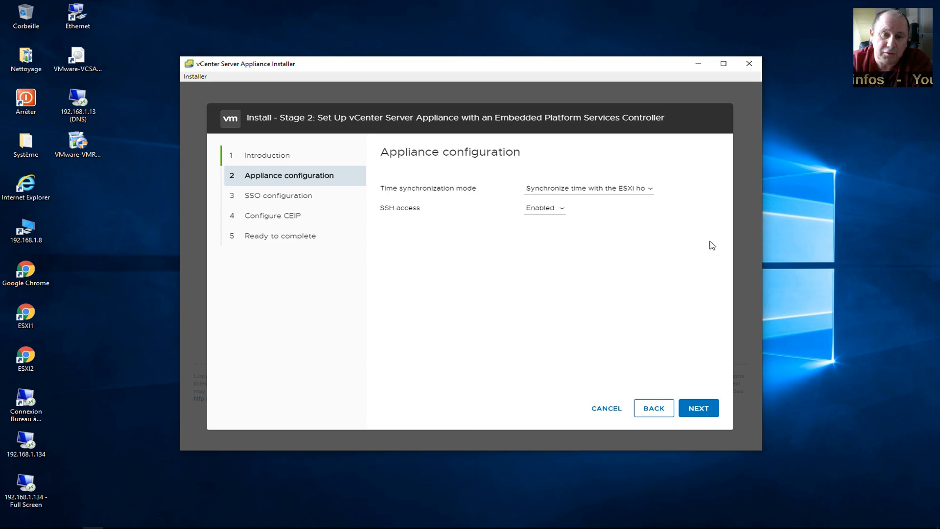
click(705, 410)
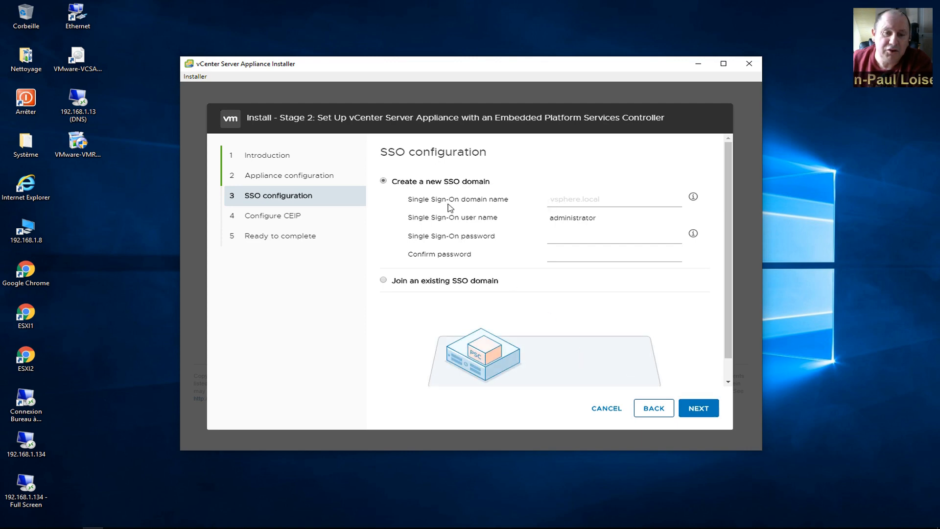
- Name the new SSO domain with the owner's surname and the .loc suffix, and enter and confirm the Single Sign-On password
click(575, 199)
text(loisel)
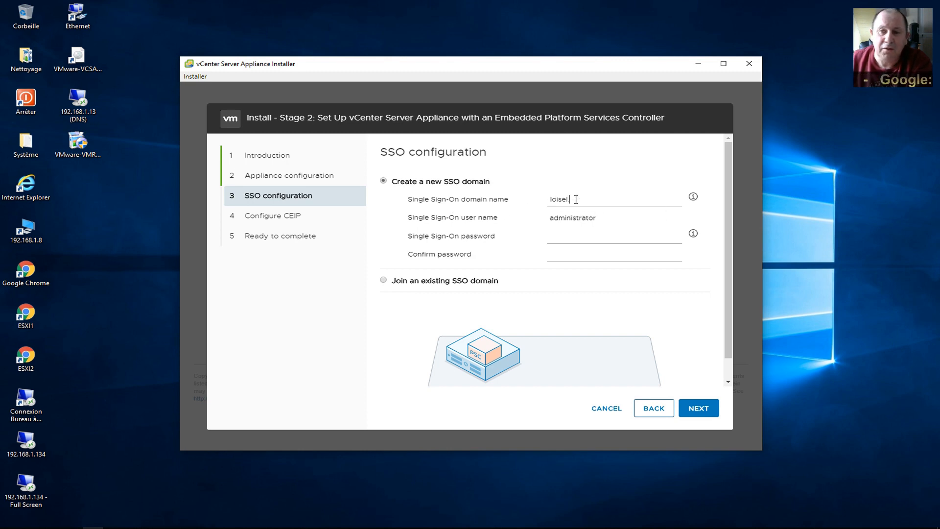
text(.loc)
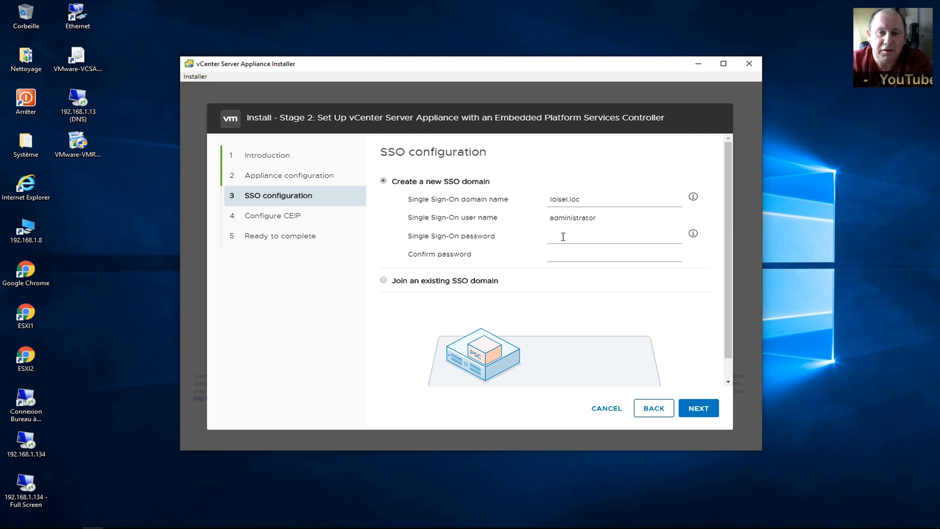
text(••••)
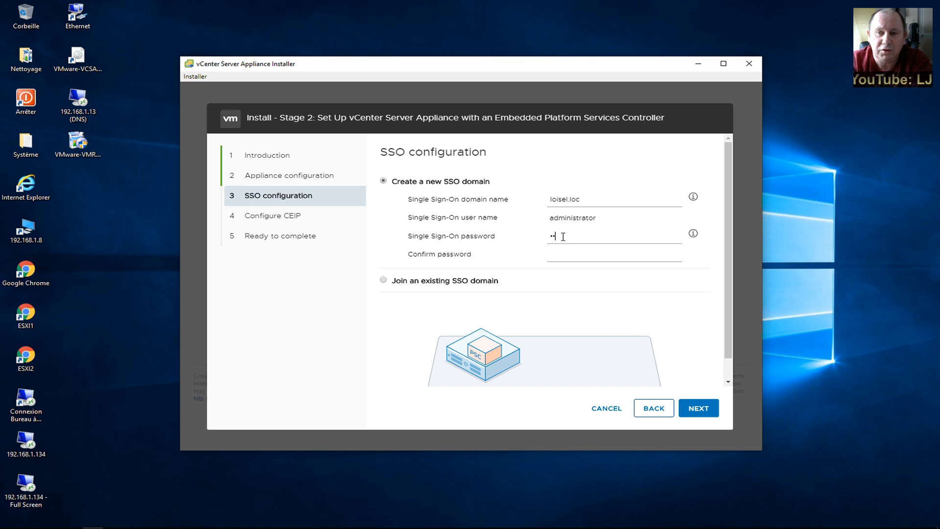
text(•••)
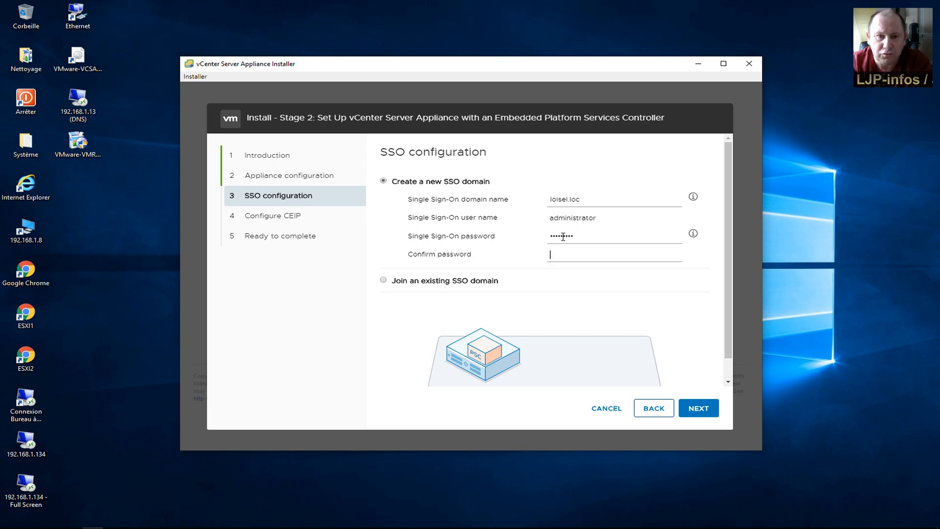
text(•••••••)
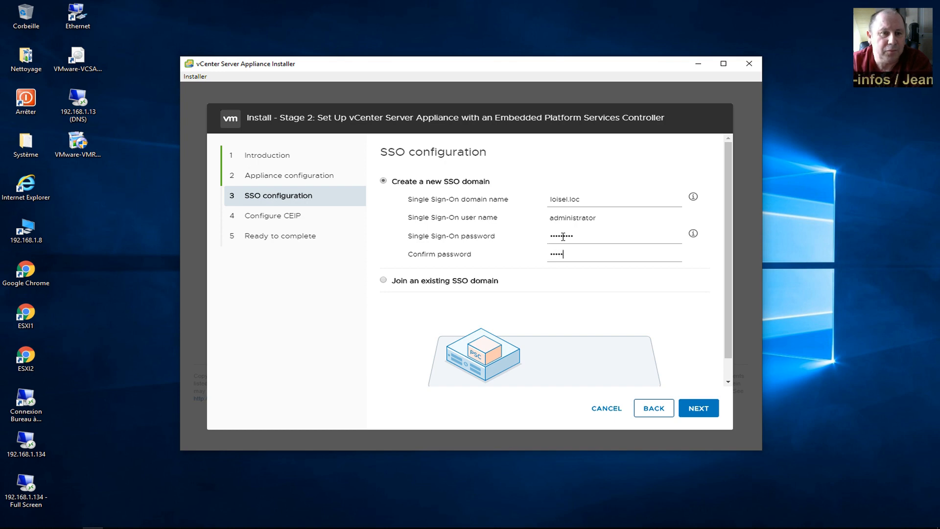
text(••)
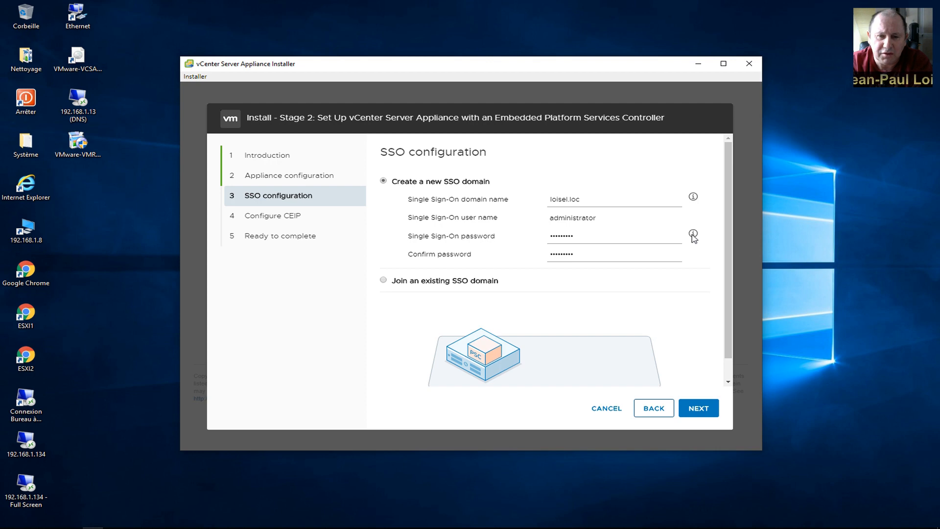
- View the SSO password rules, and continue to the final summary without joining the Customer Experience Improvement Program
click(694, 236)
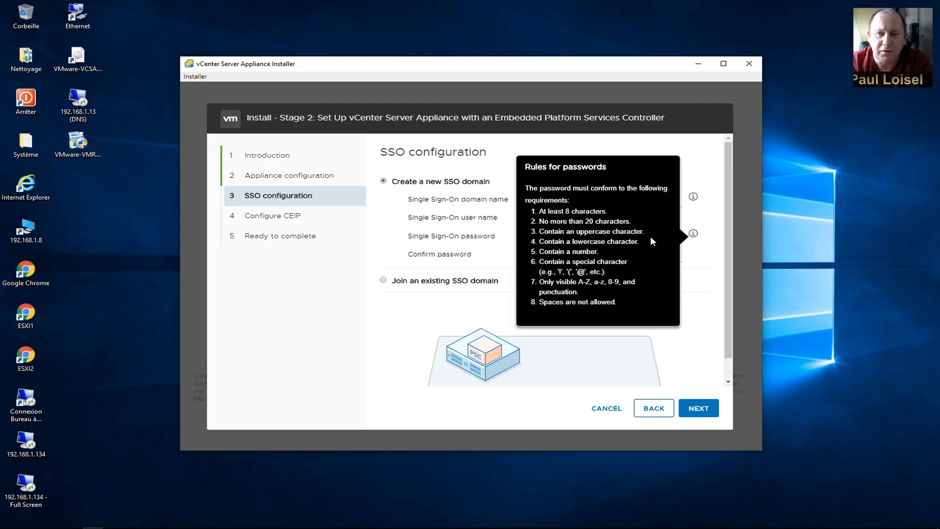
click(704, 291)
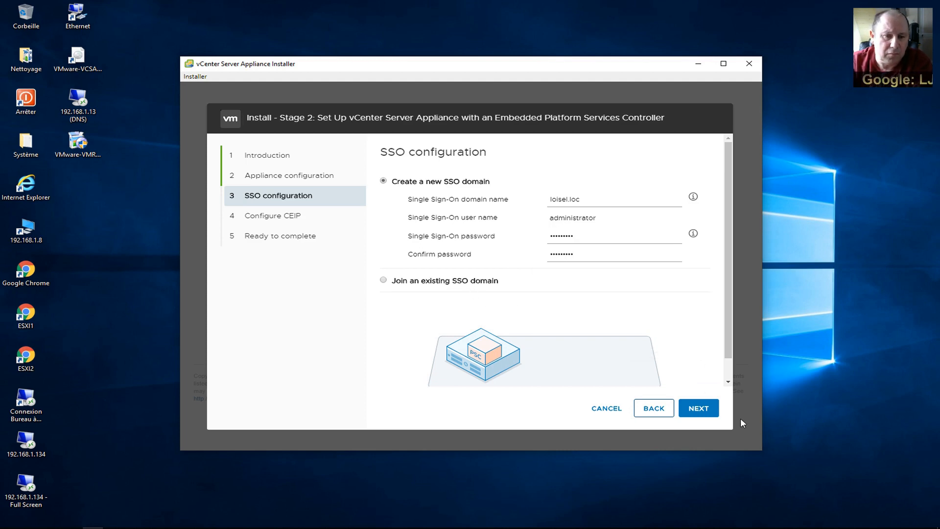
click(705, 408)
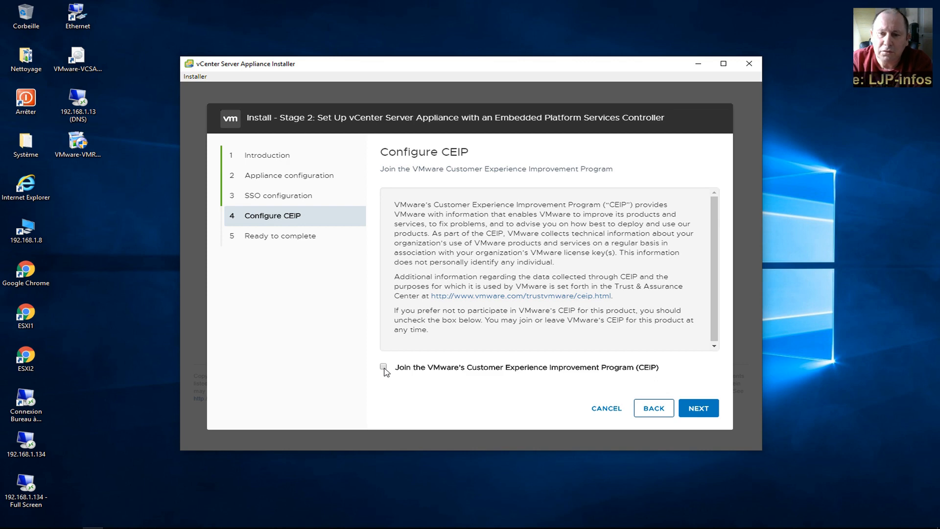
click(703, 409)
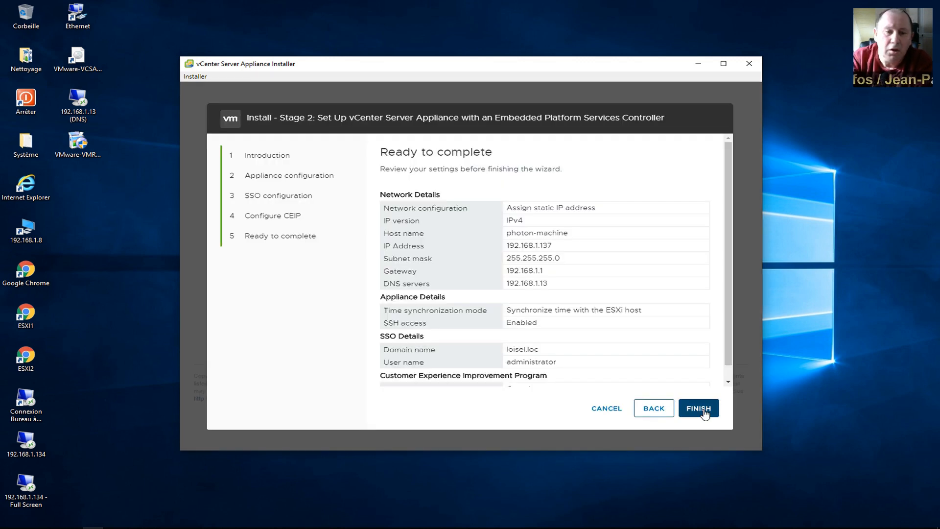
- Review the remaining summary settings and the appliance's IP address, run the stage 2 setup, and close the installer once it completes
scroll(729, 310, down, 1)
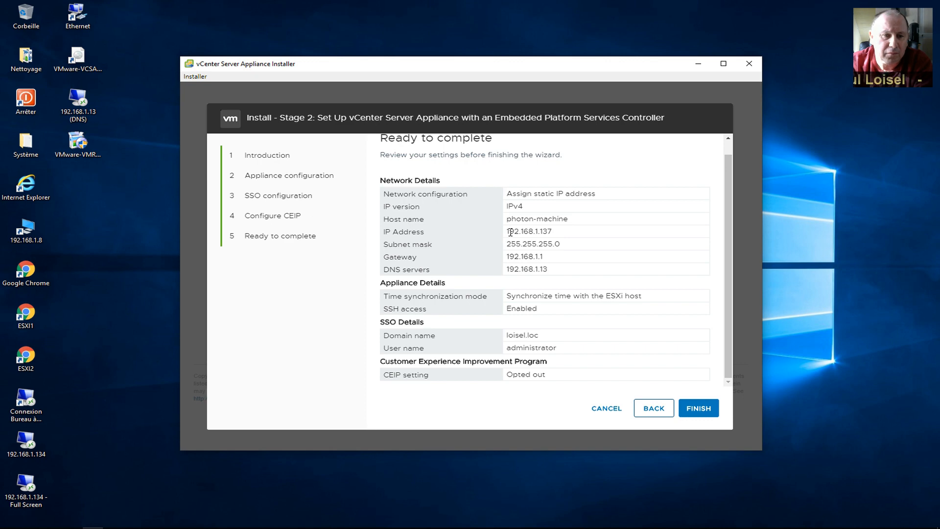
drag(507, 232, 563, 238)
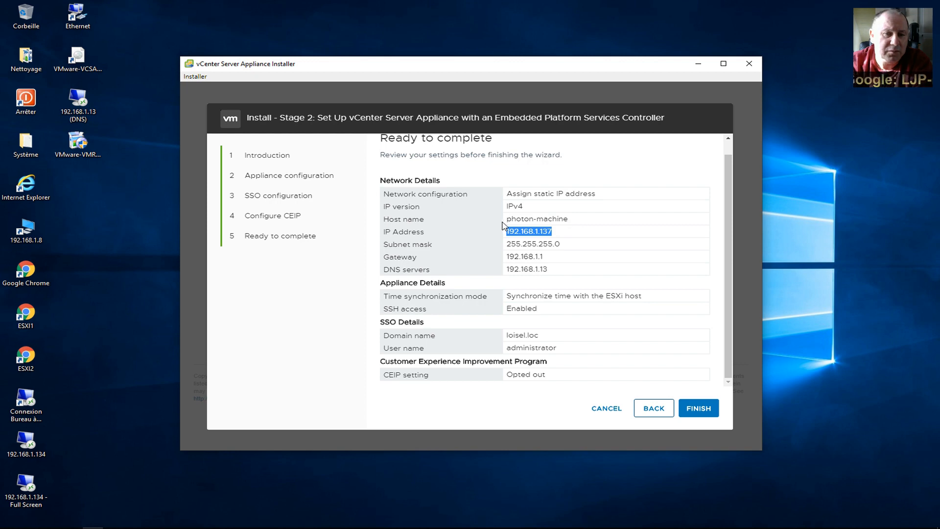
click(701, 411)
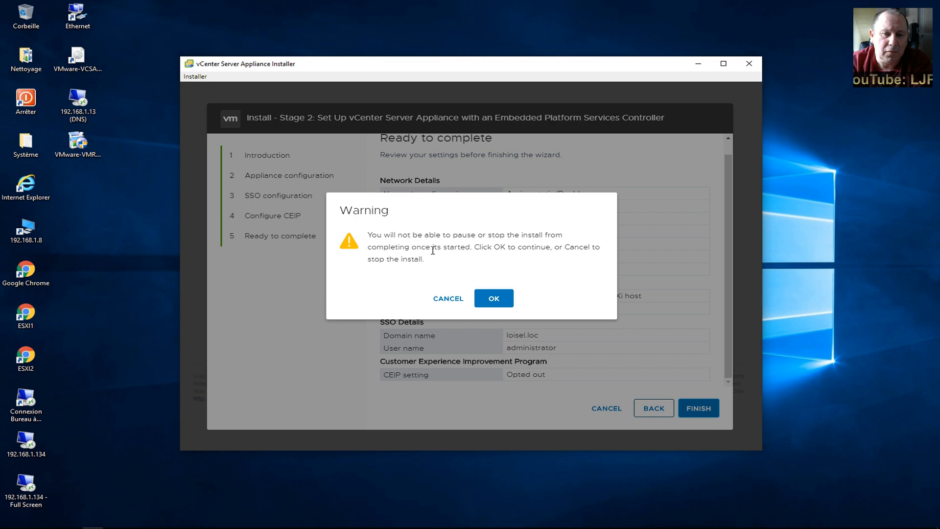
click(496, 301)
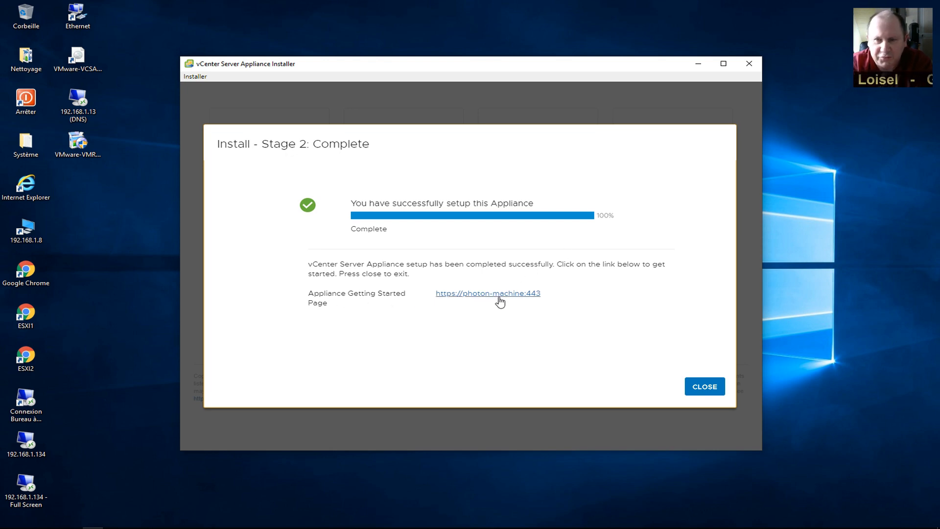
click(704, 387)
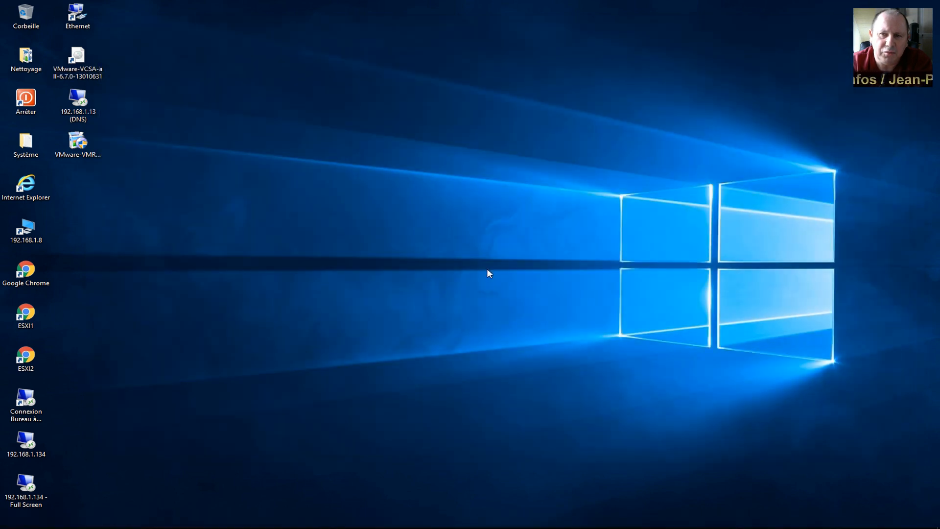
- Open the ESXI1 host client and log in as root with the account password
double_click(26, 315)
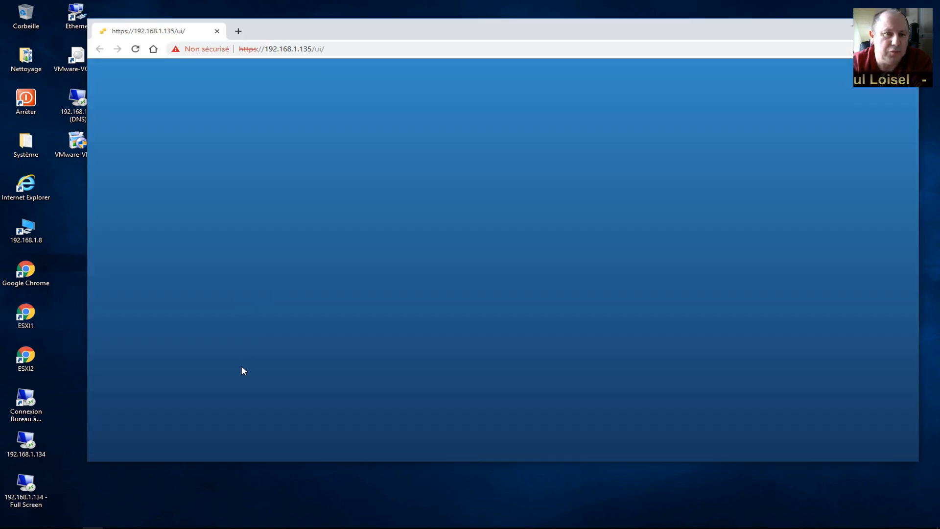
click(234, 229)
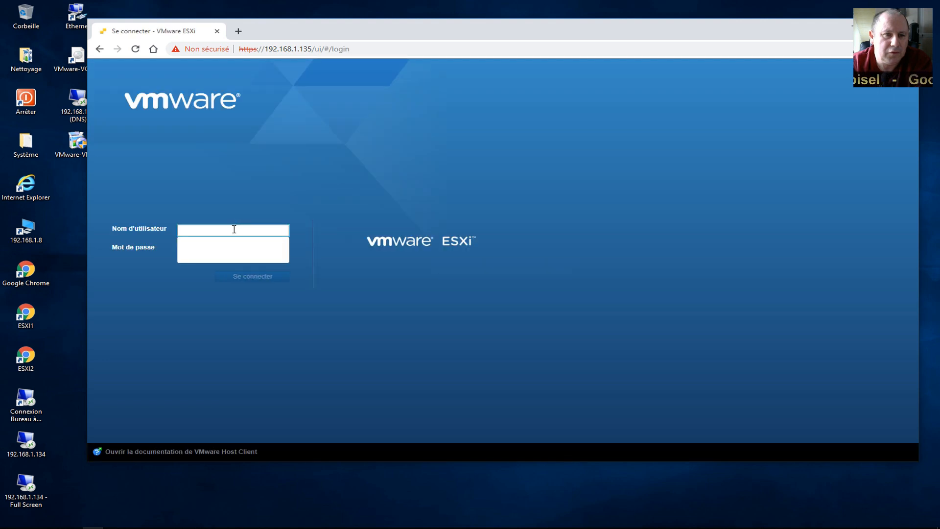
text(root)
key(Tab)
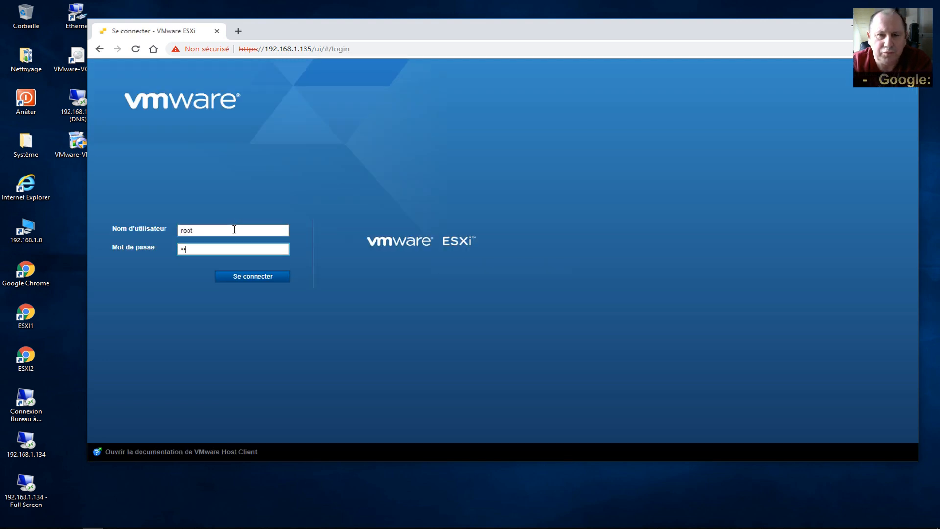
click(251, 280)
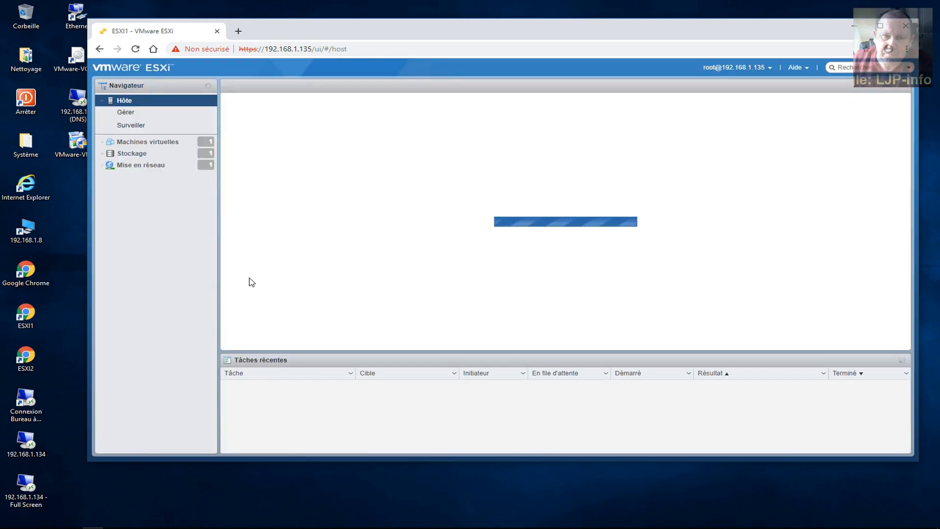
- View the VCSA LJP virtual machine's console on ESXI1, and put the host client window away
click(147, 141)
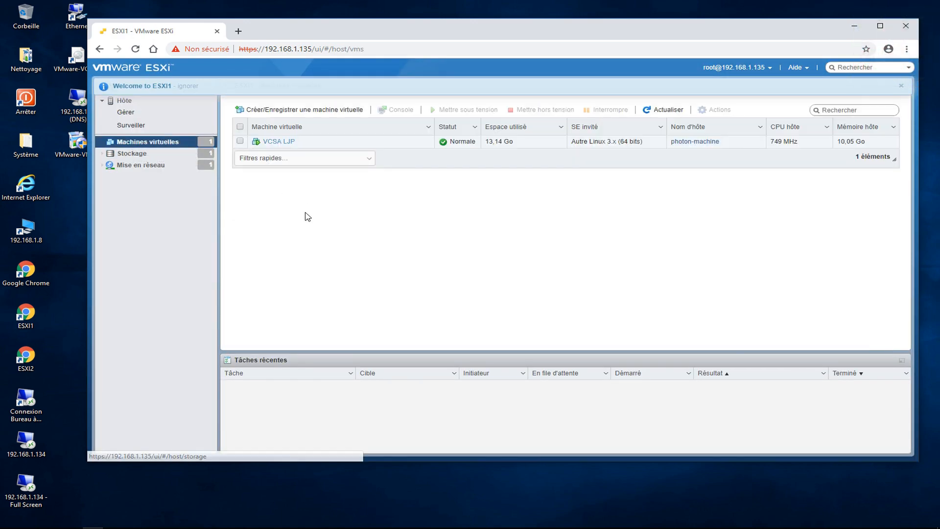
click(279, 143)
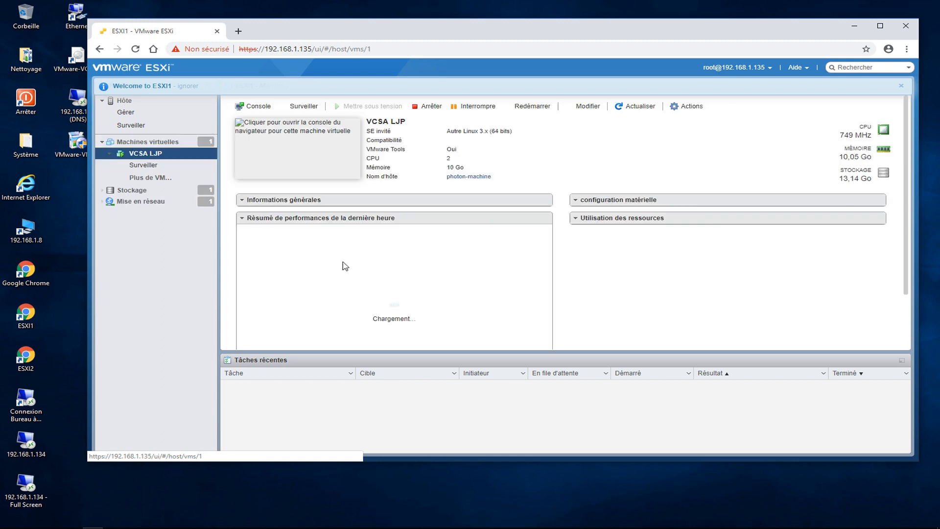
click(266, 175)
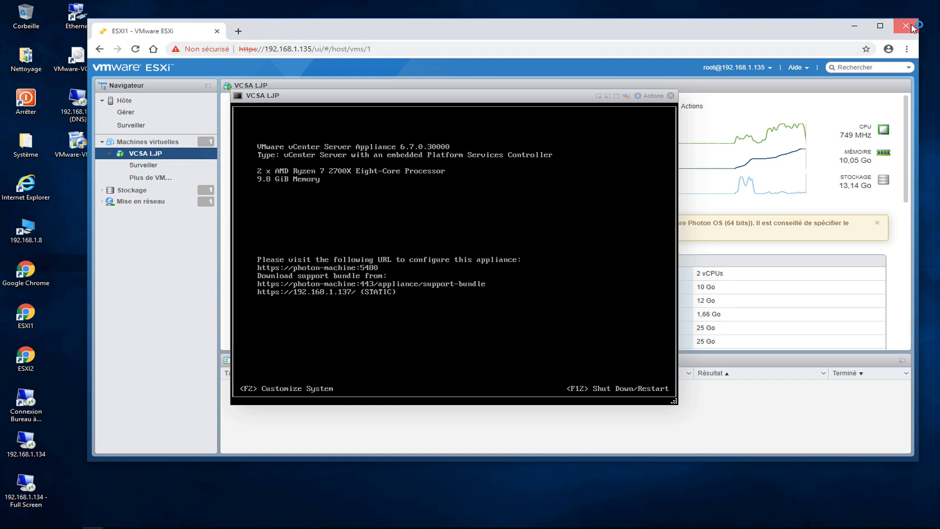
click(854, 26)
- Browse to 192.168.1.137 in a new Google Chrome window and proceed past the certificate warning to the vSphere welcome page
double_click(36, 269)
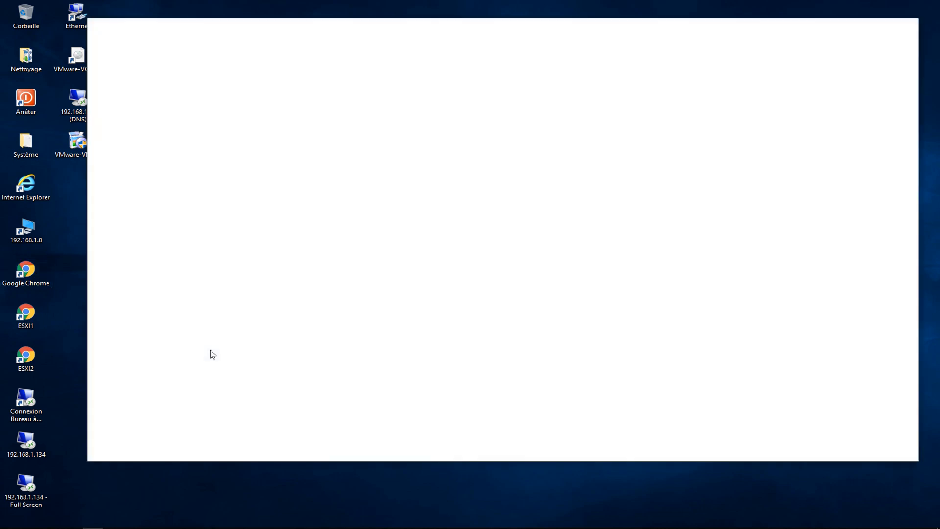
click(239, 49)
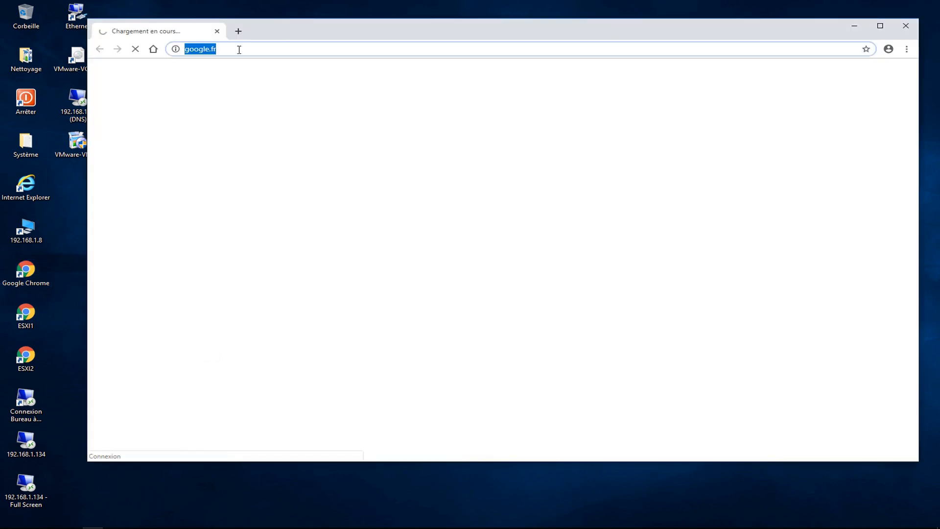
text(192.16)
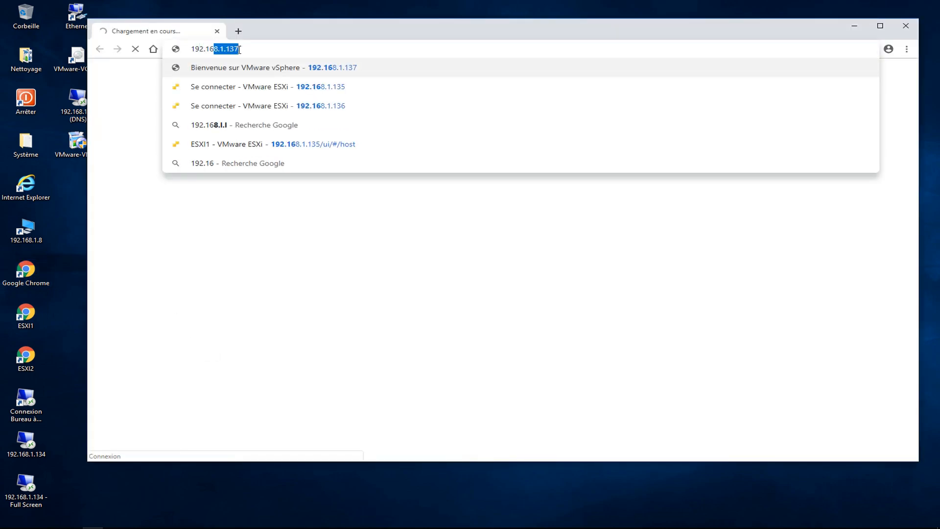
text(8.1.137)
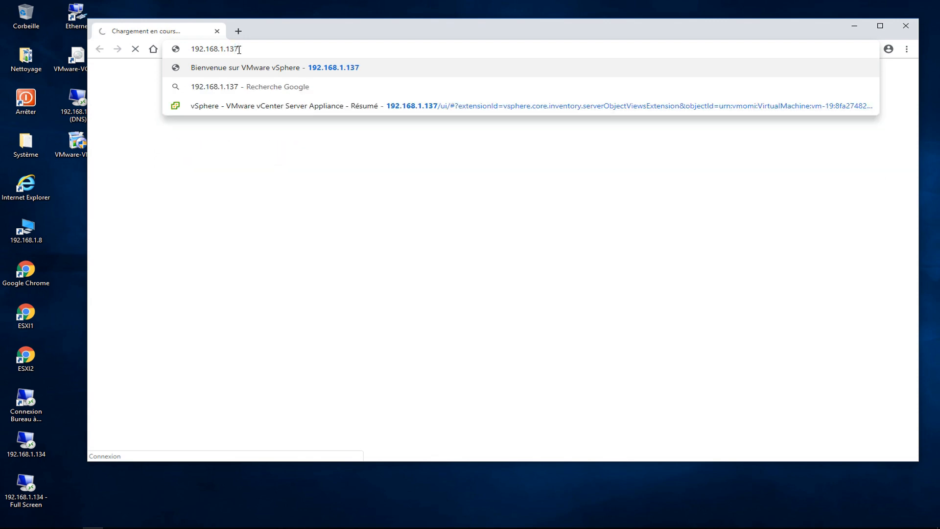
key(Return)
click(388, 335)
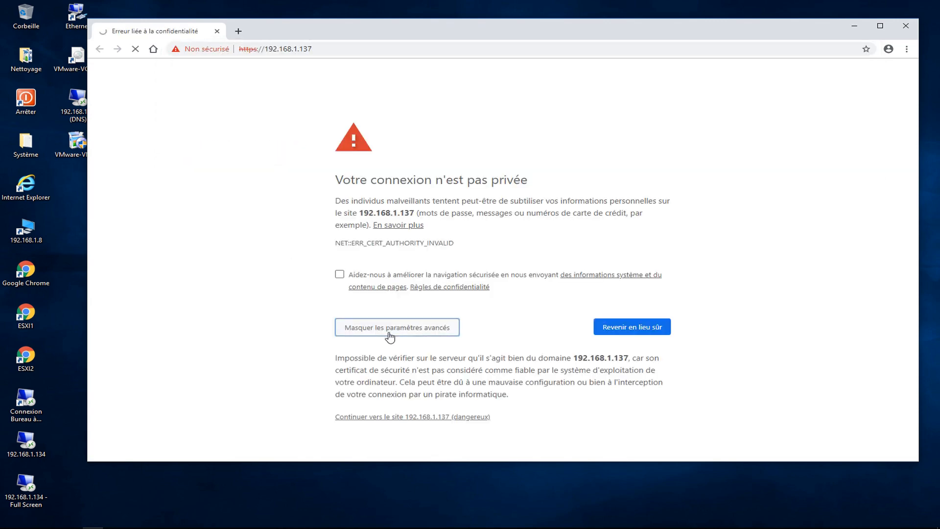
click(384, 417)
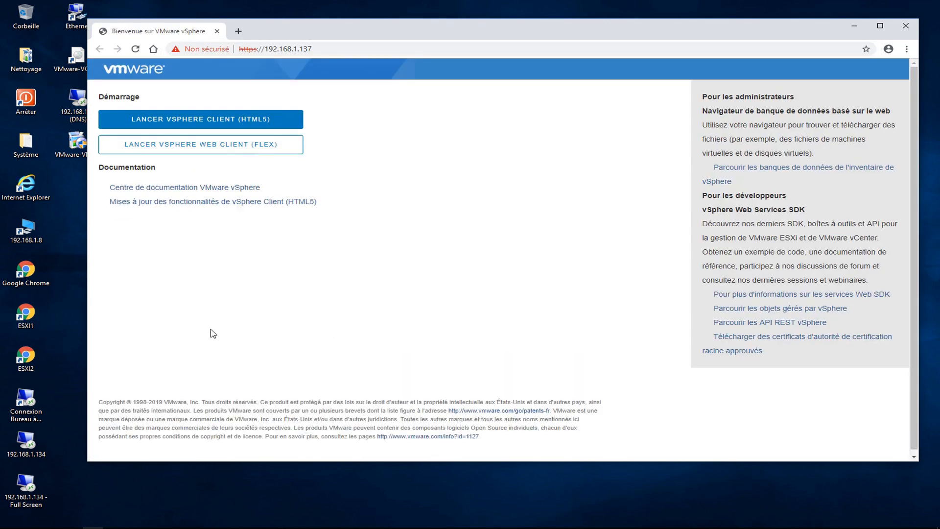
- View the Flex web client's login page, return to the welcome page, and launch the HTML5 vSphere Client
click(190, 149)
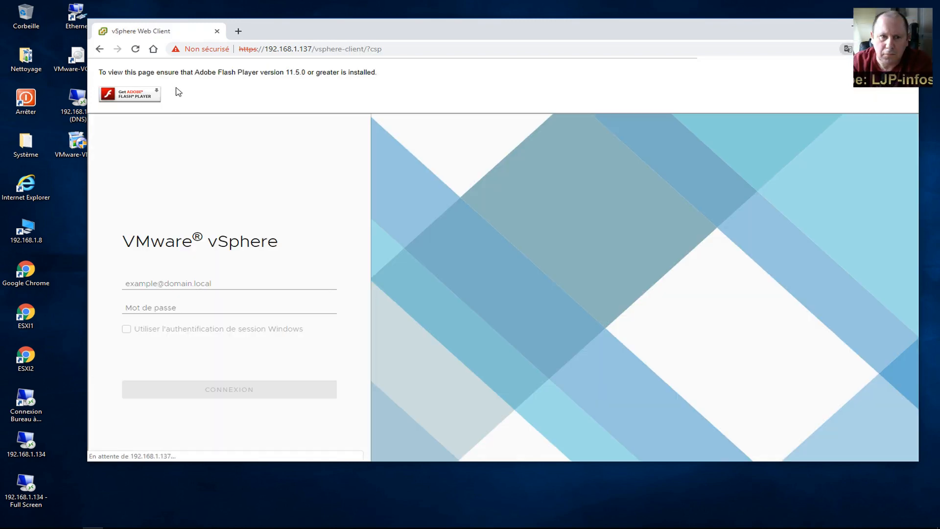
click(99, 48)
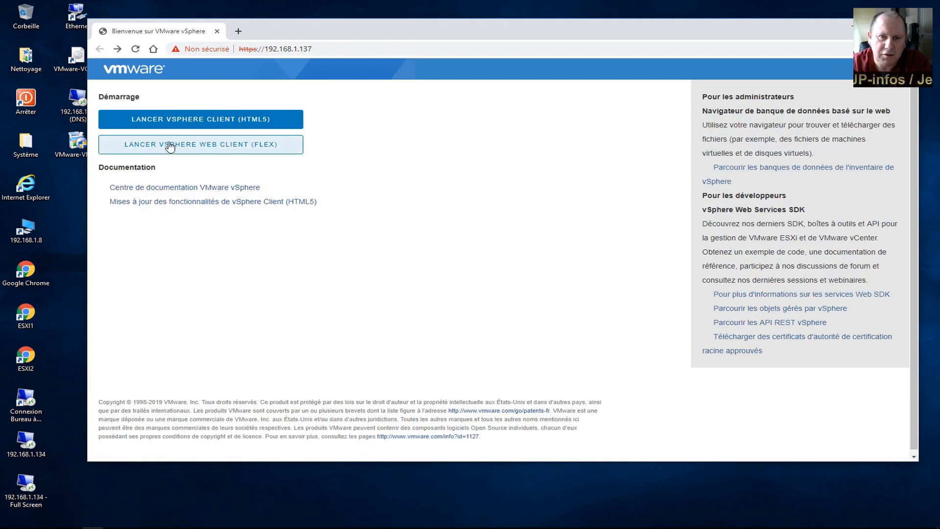
click(224, 127)
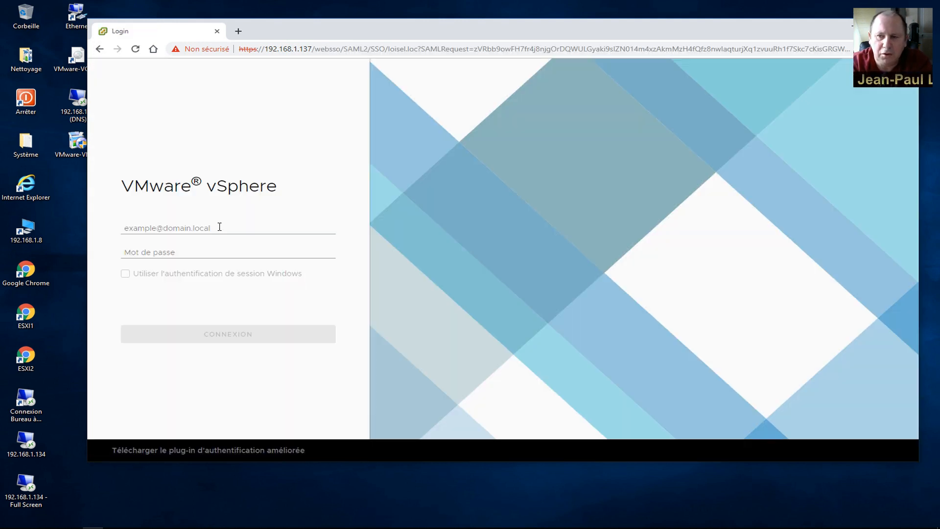
- Sign in to the vSphere Client with the SSO domain's administrator account and its password
click(219, 226)
text(ad)
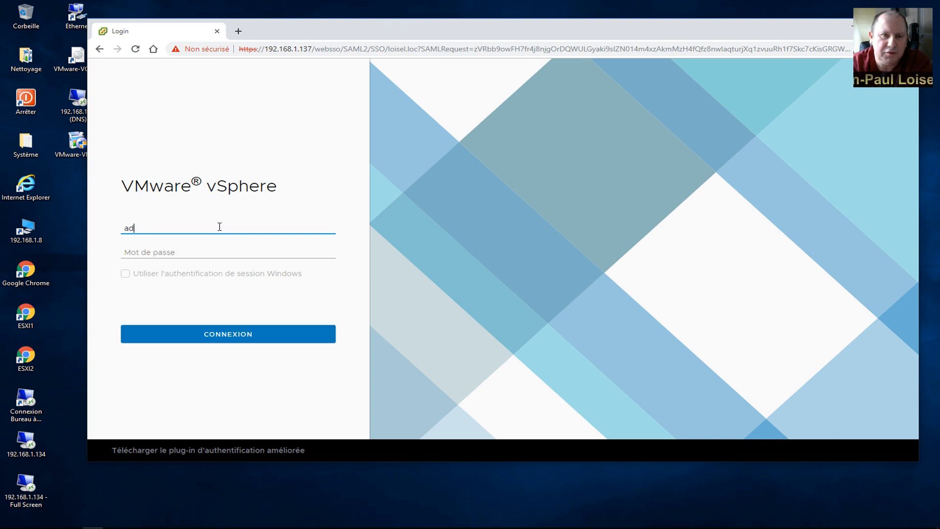
text(ministrattor)
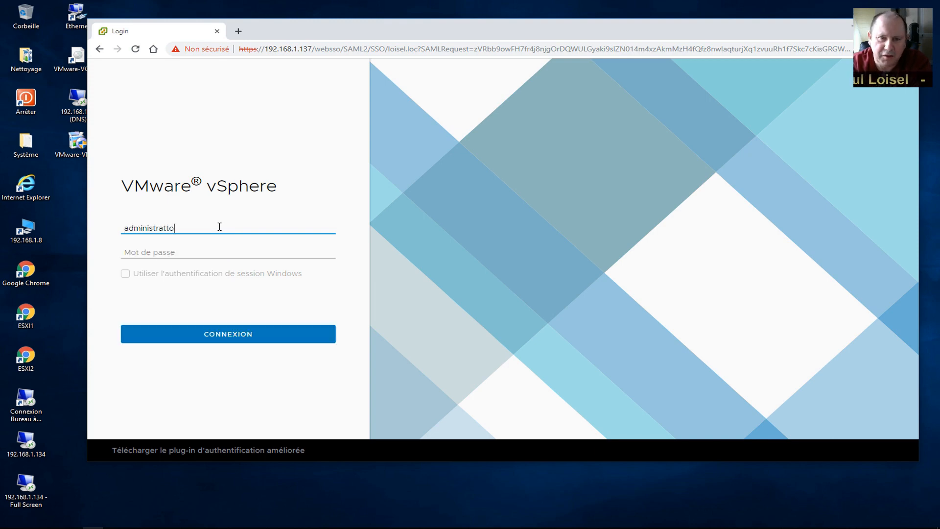
key(Delete)
key(End)
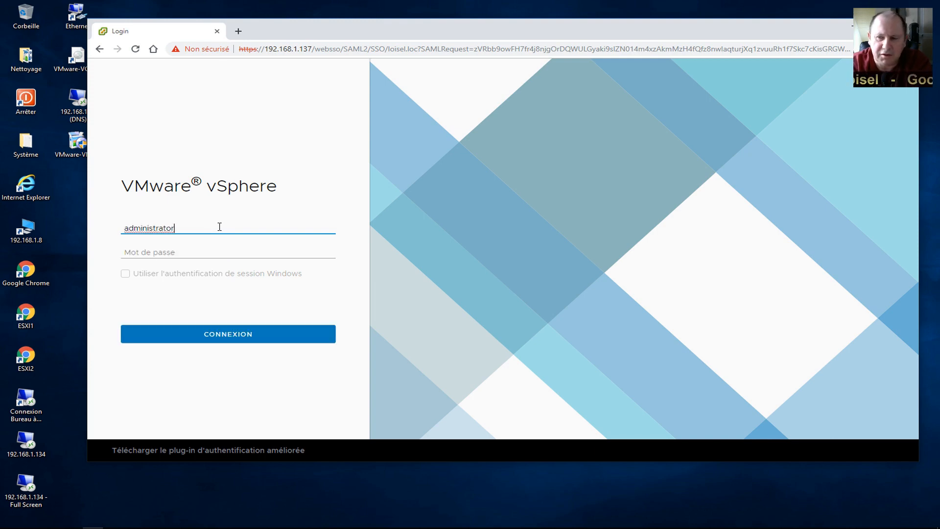
text(@loisel.loc)
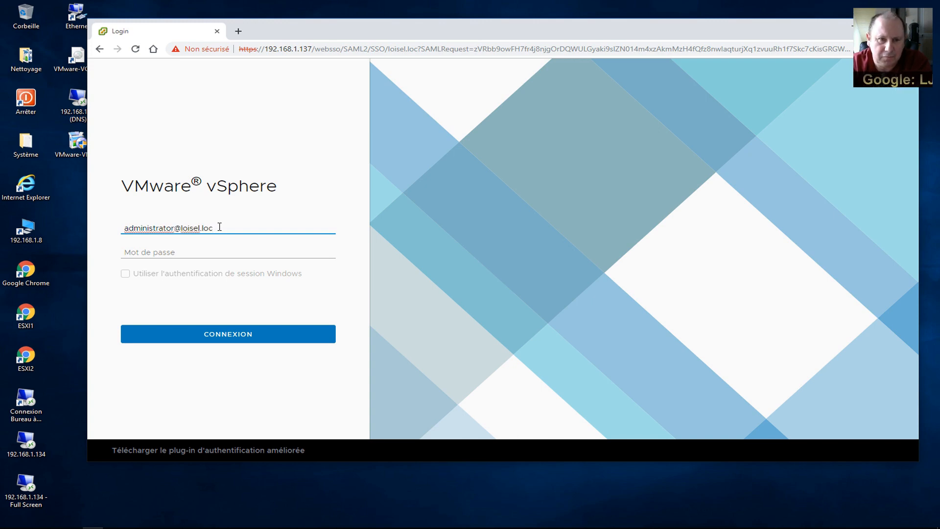
click(196, 250)
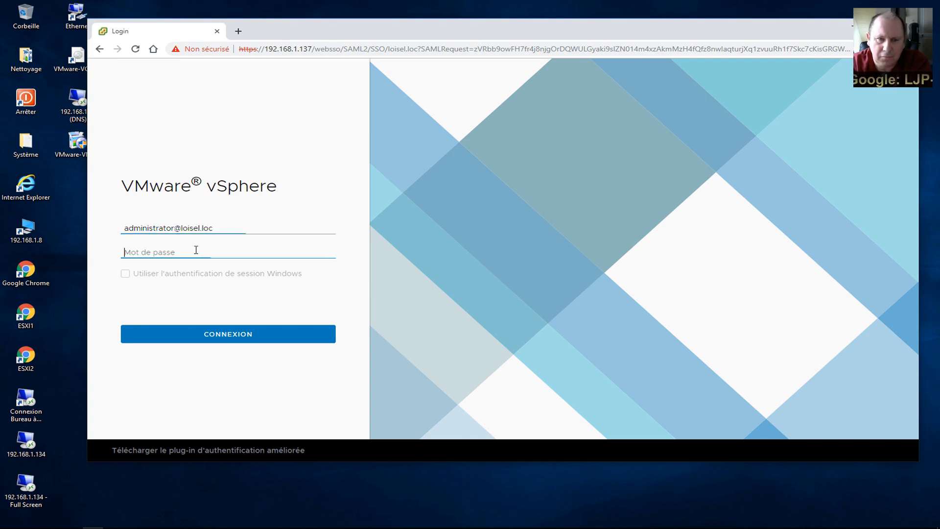
text(*********)
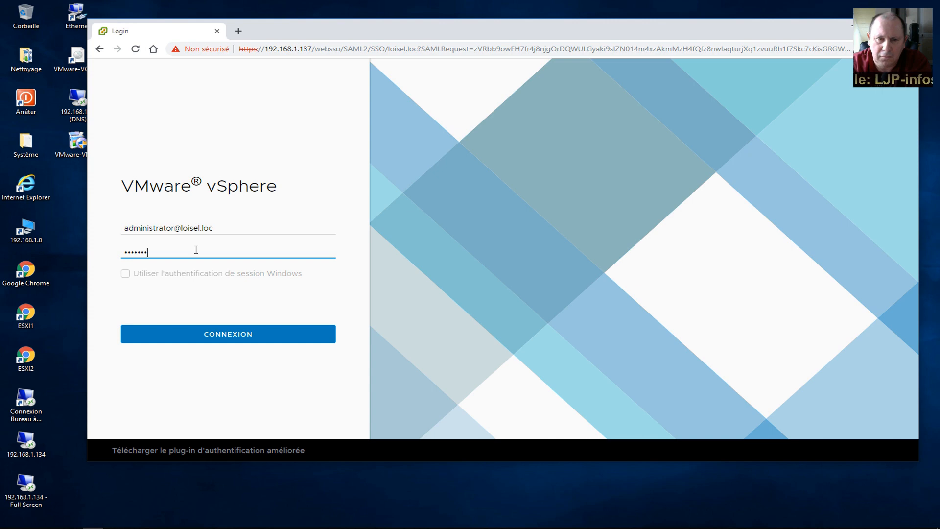
click(230, 338)
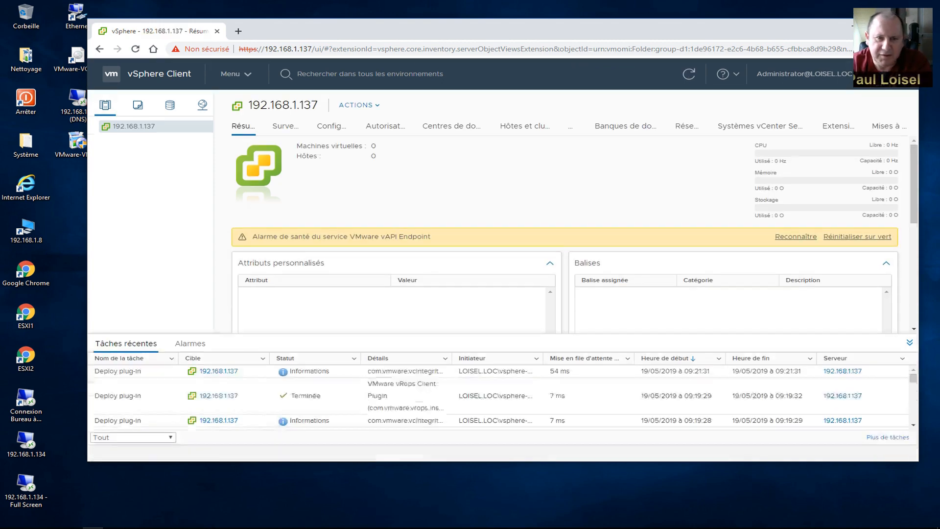
- View the new-licence form for assigning a licence to vCenter 192.168.1.137, and leave without assigning one
right_click(131, 128)
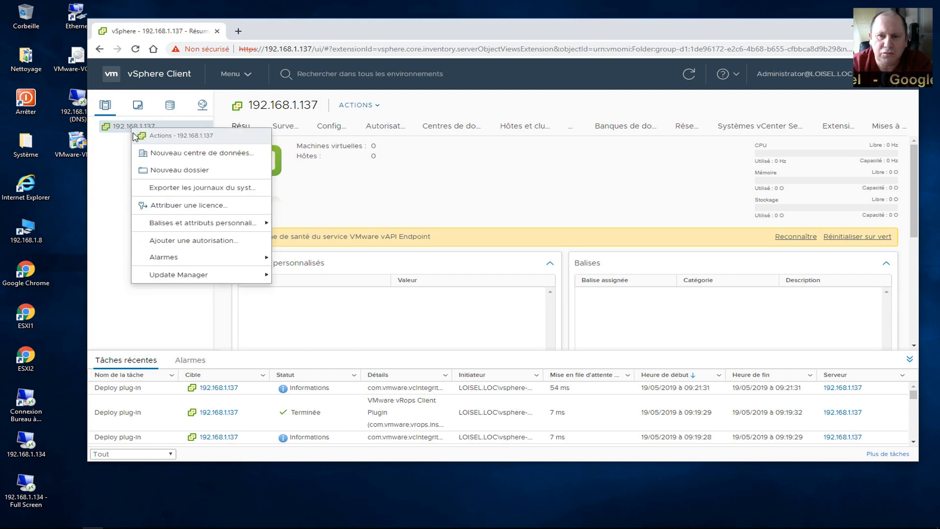
click(157, 208)
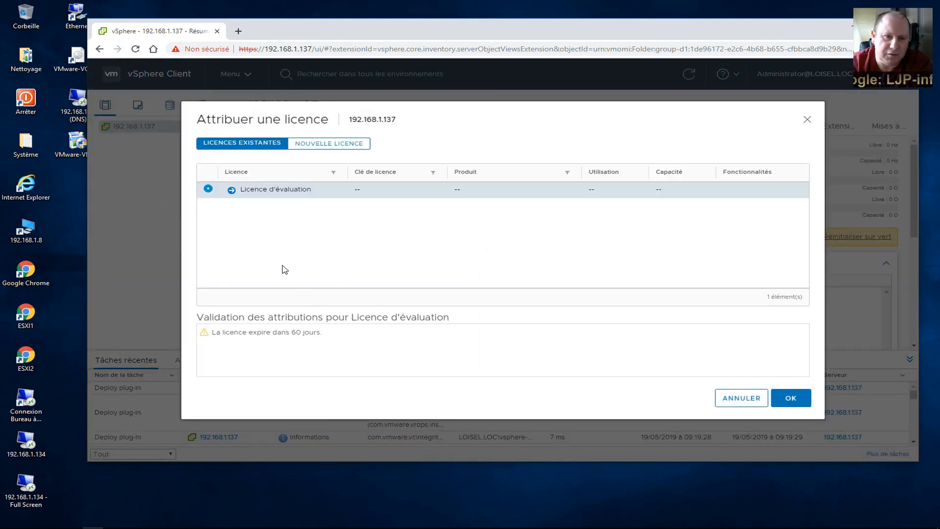
click(342, 145)
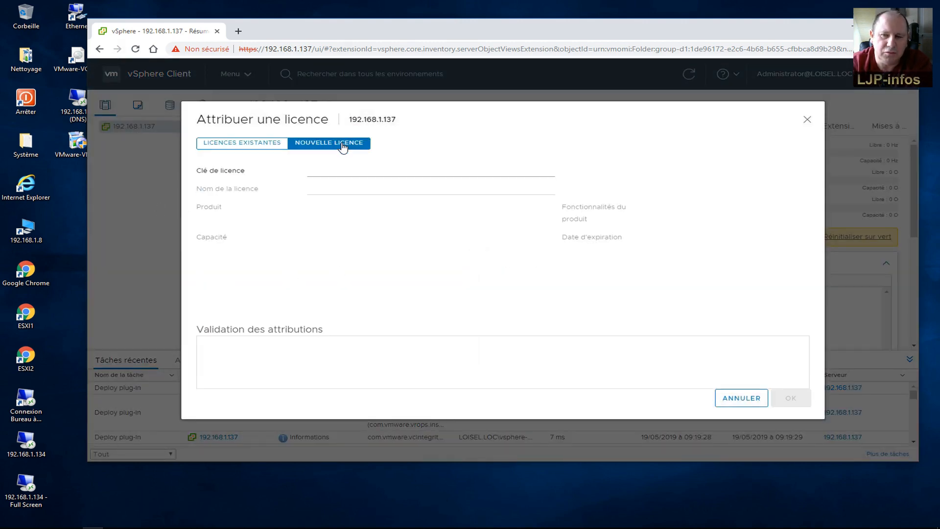
click(745, 401)
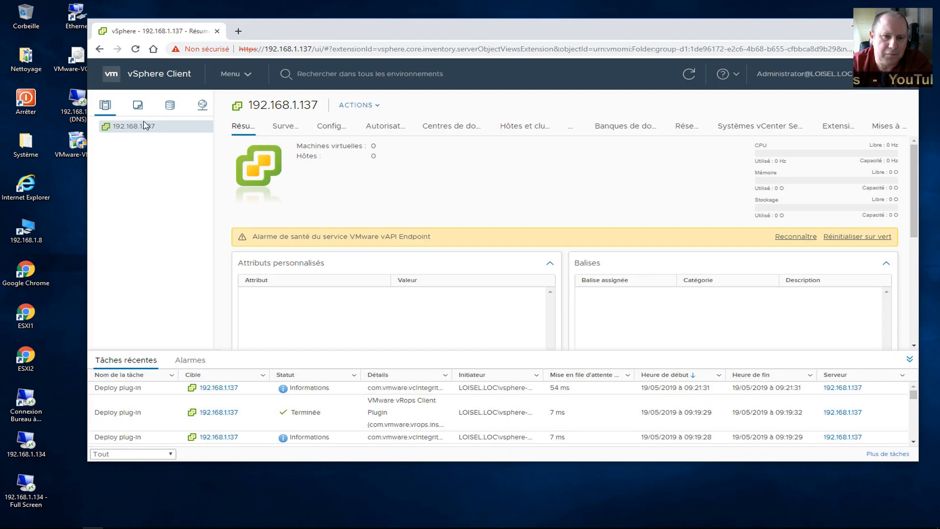
- Go to the vSphere Client's shortcuts page and open the Hosts and Clusters inventory from it
click(226, 76)
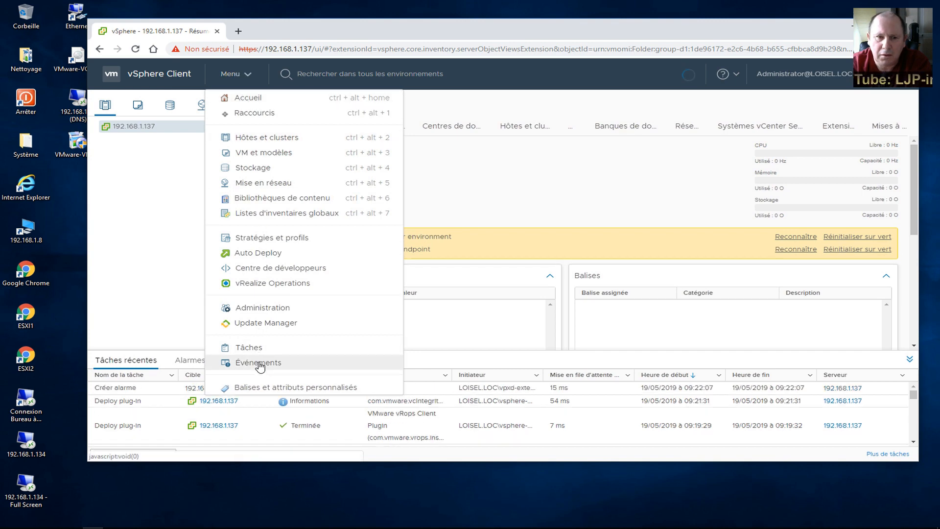
click(253, 113)
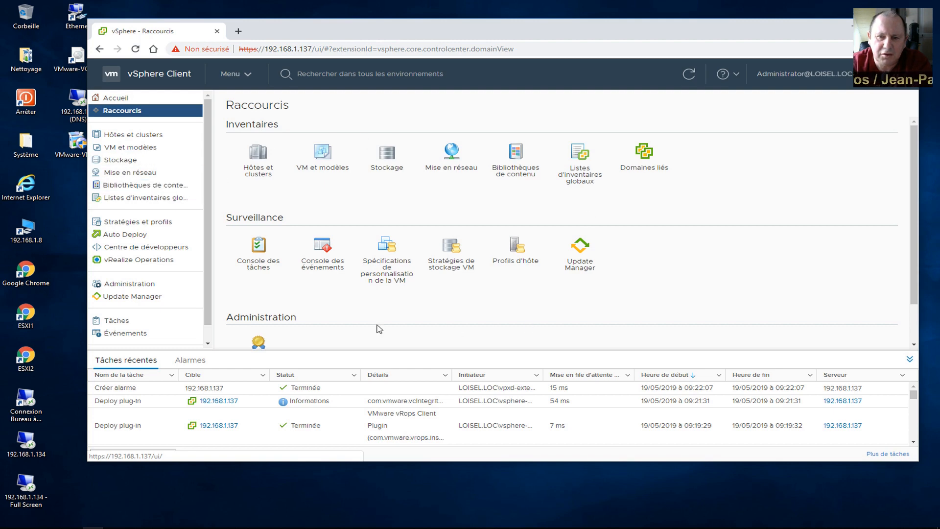
click(256, 160)
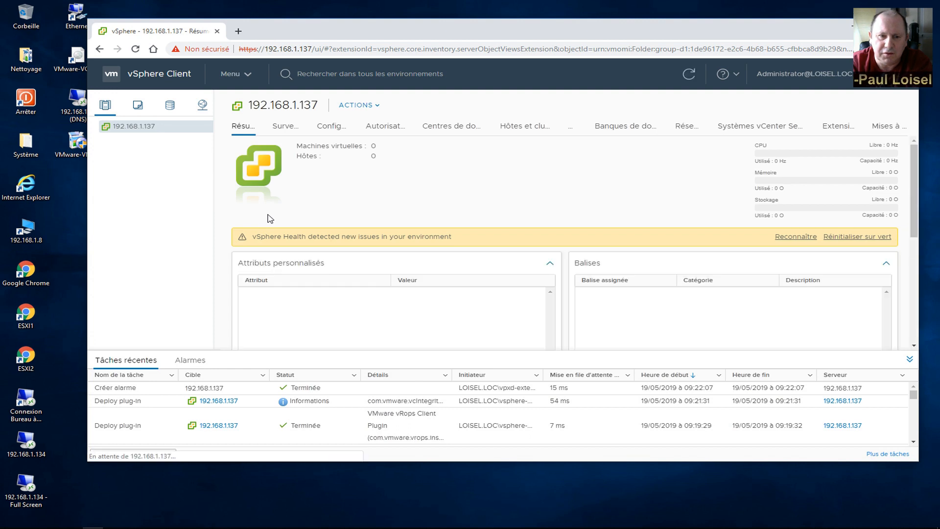
- Create a new data centre named Datacenter under vCenter 192.168.1.137
right_click(134, 127)
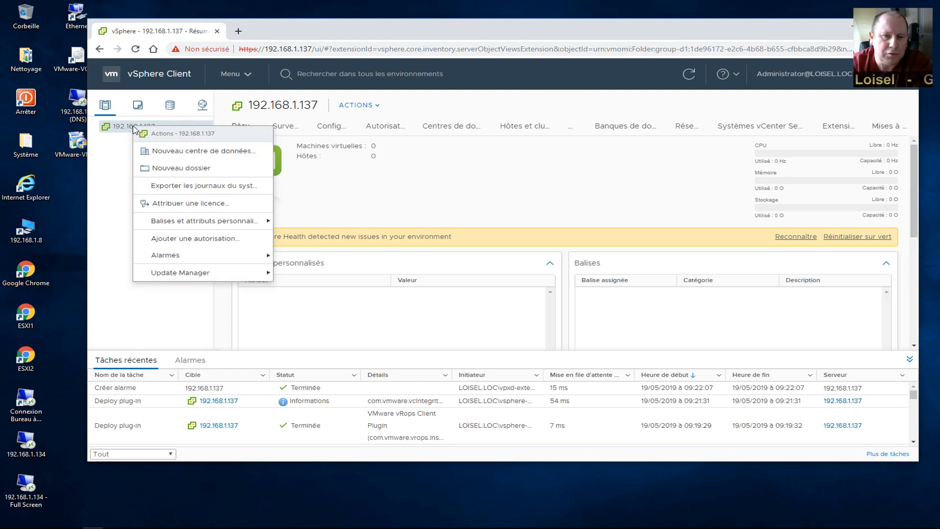
click(171, 151)
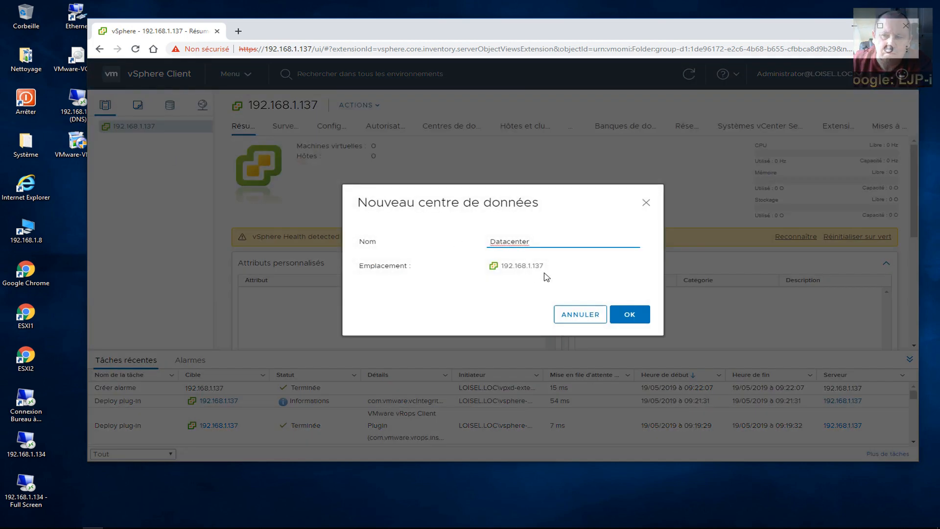
click(629, 314)
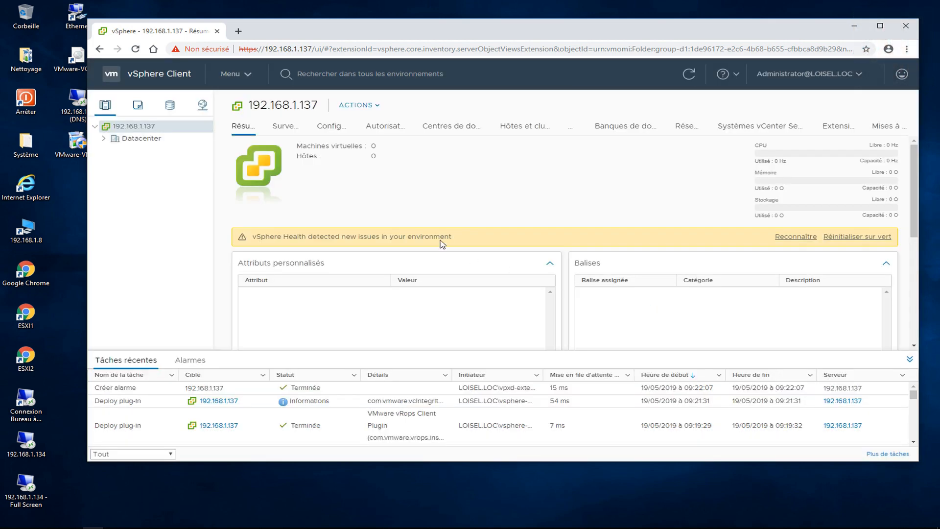
- Create a cluster named cluster in Datacenter with DRS, vSphere HA and vSAN disabled
right_click(141, 141)
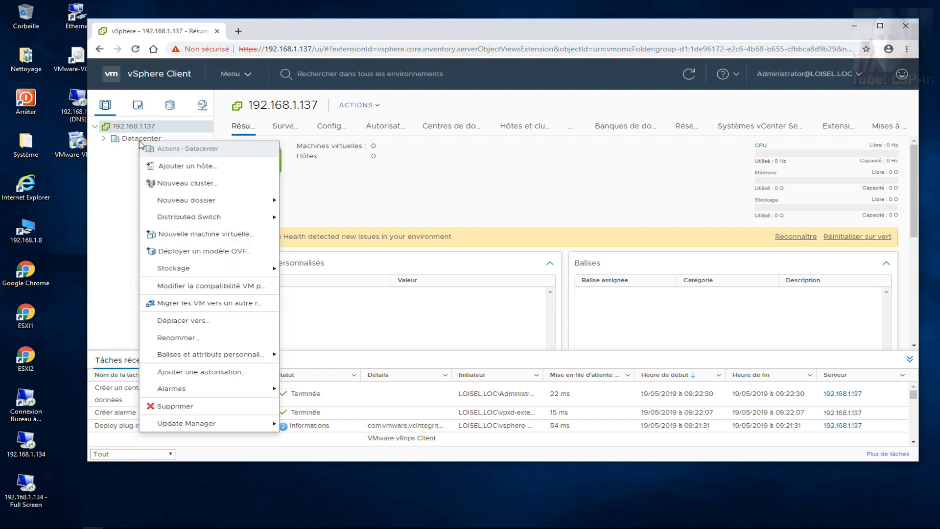
click(172, 183)
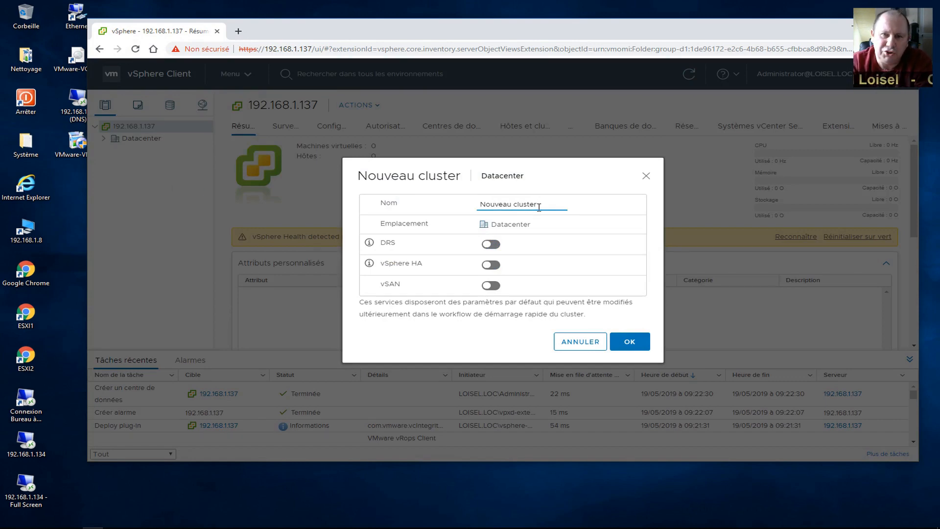
drag(515, 204, 412, 195)
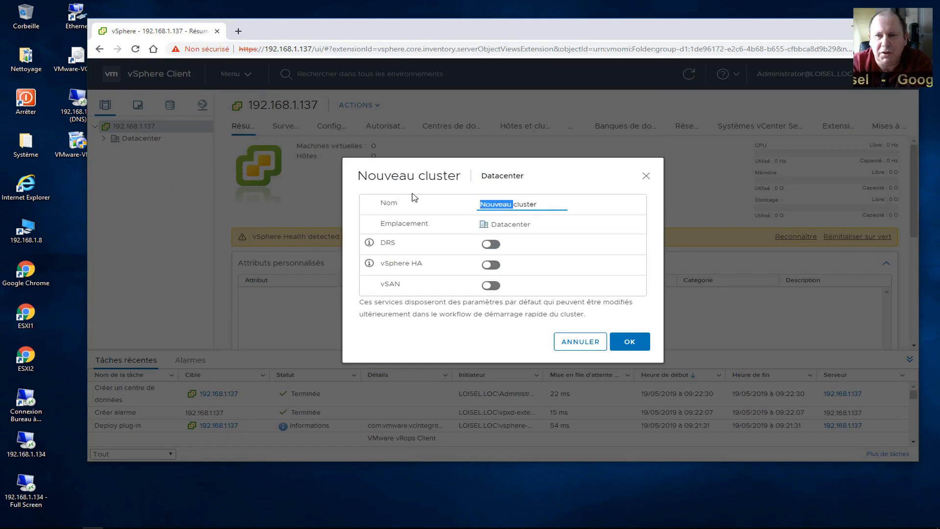
key(BackSpace)
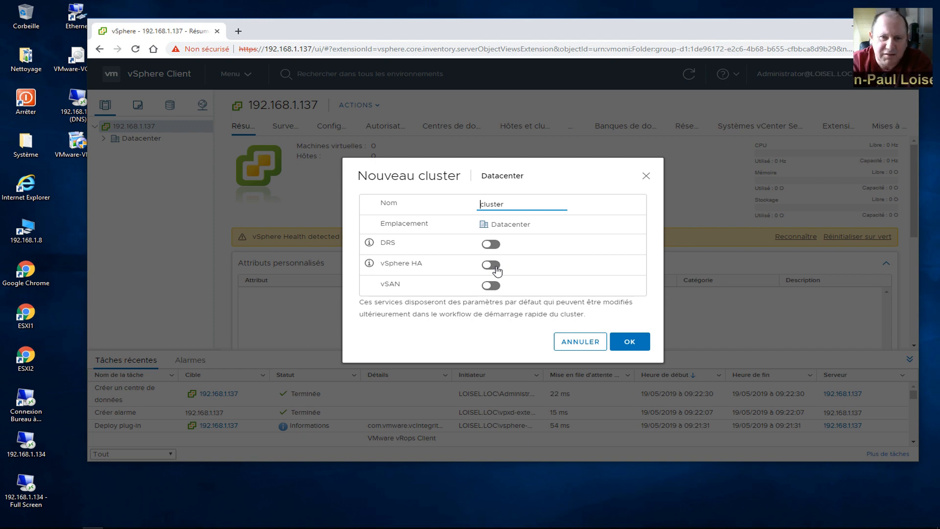
click(497, 268)
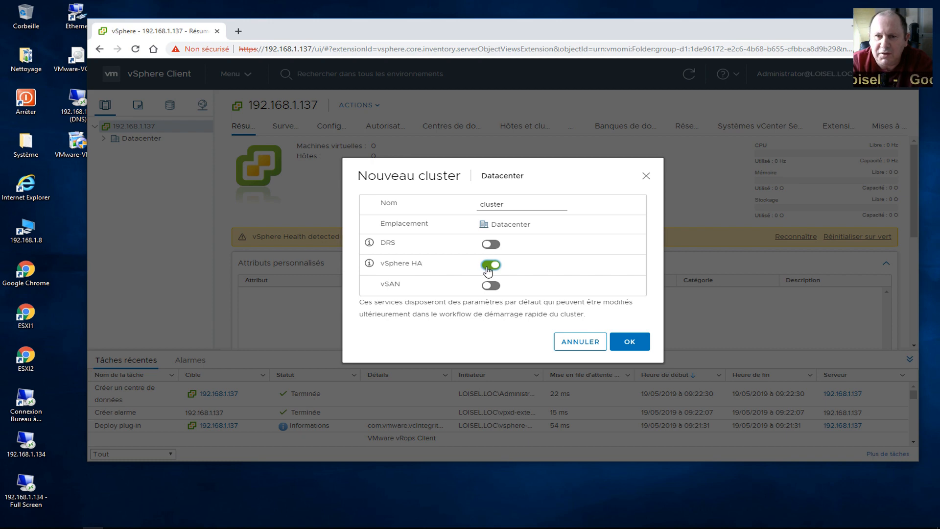
click(487, 268)
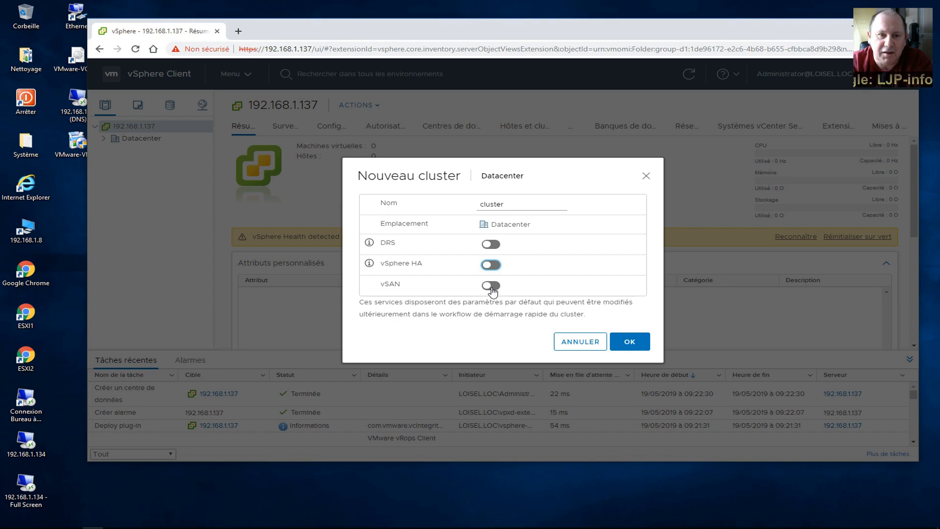
click(491, 289)
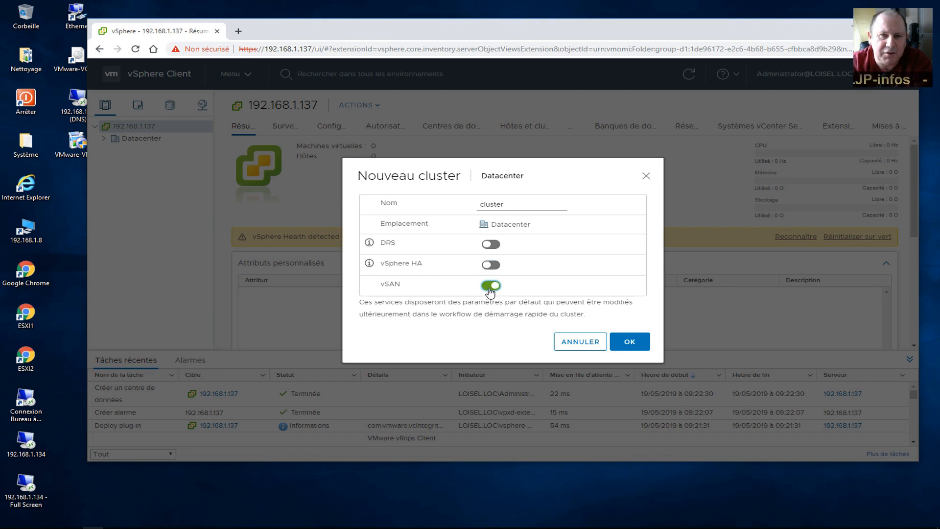
click(491, 288)
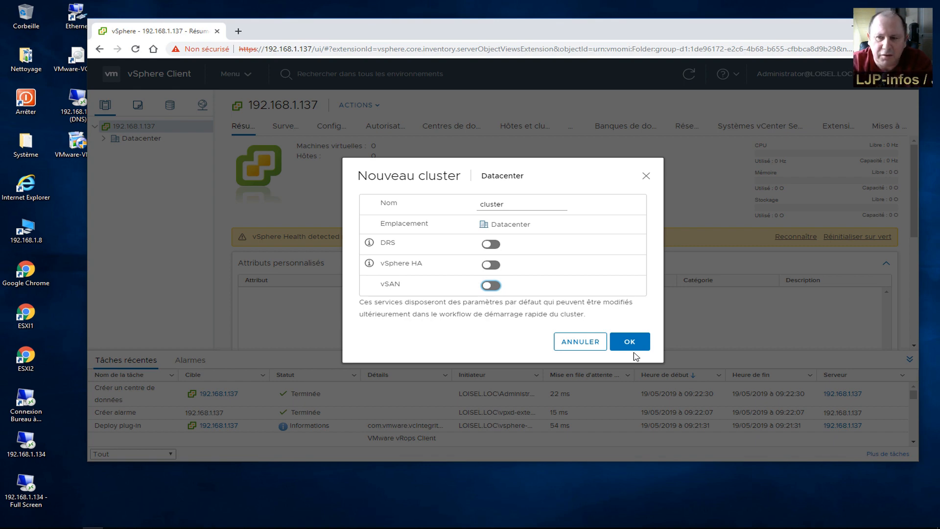
click(633, 342)
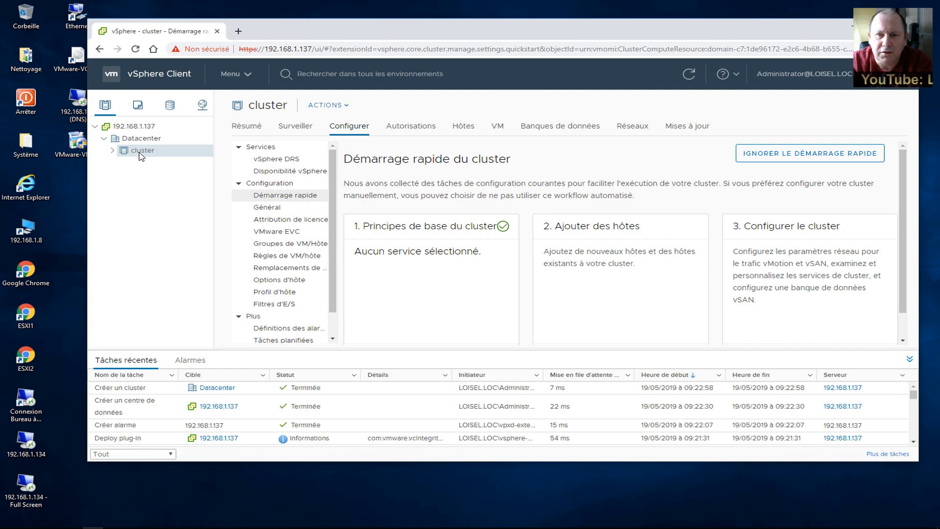
- Start adding hosts to the cluster and enter new host 192.168.1.135 with user name root and its password
right_click(142, 154)
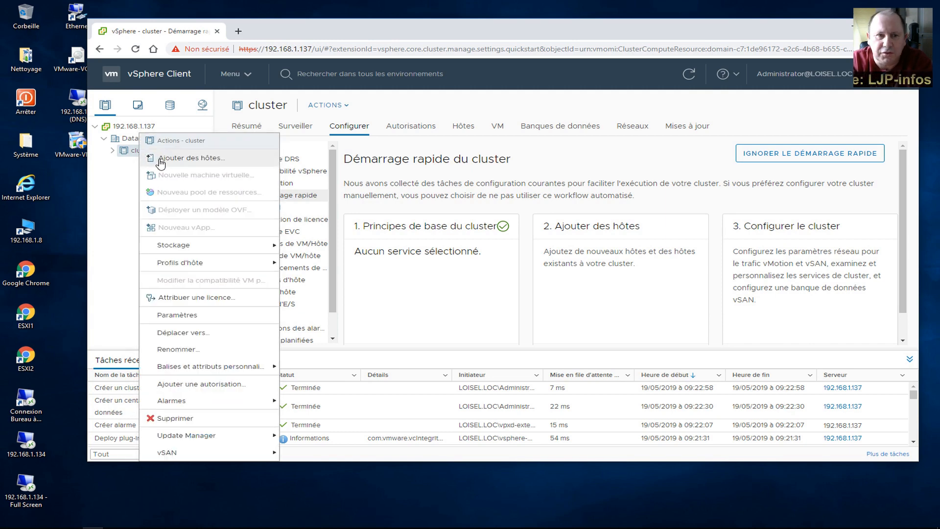
click(161, 159)
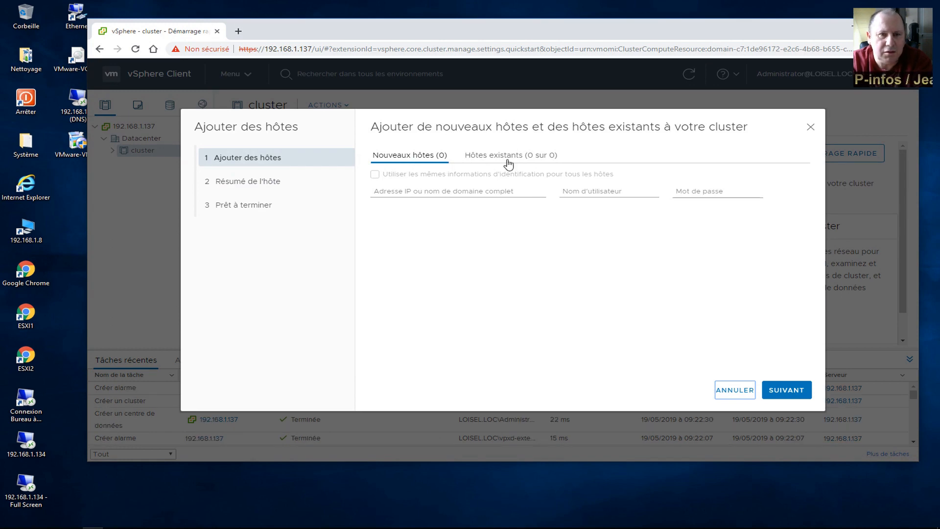
click(394, 192)
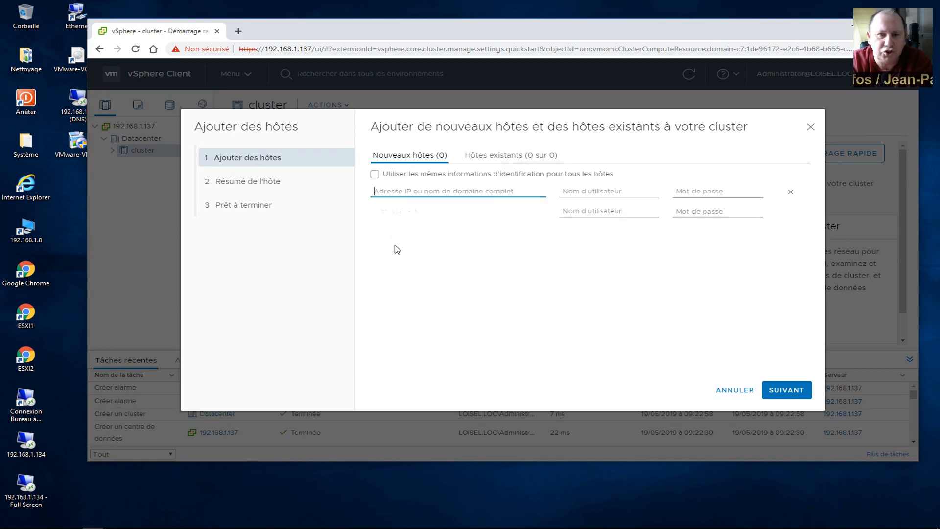
text(192.168.1)
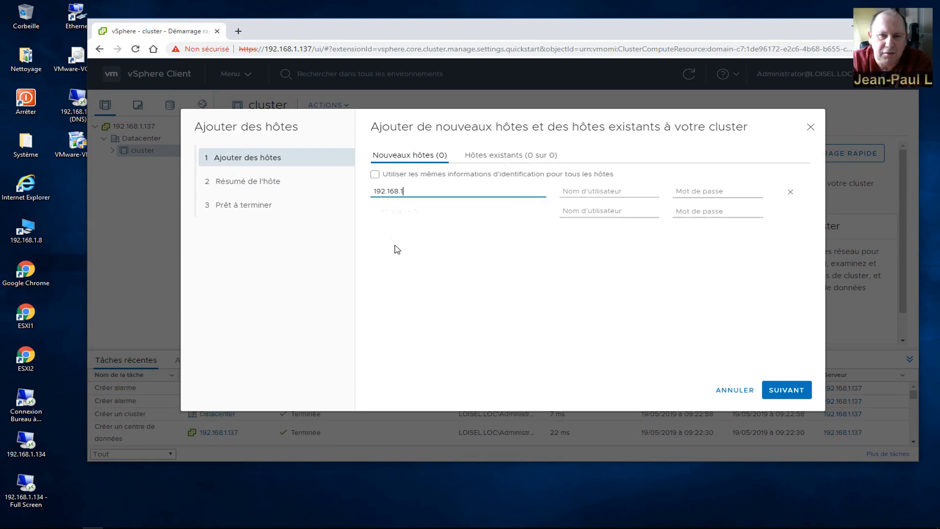
text(.335)
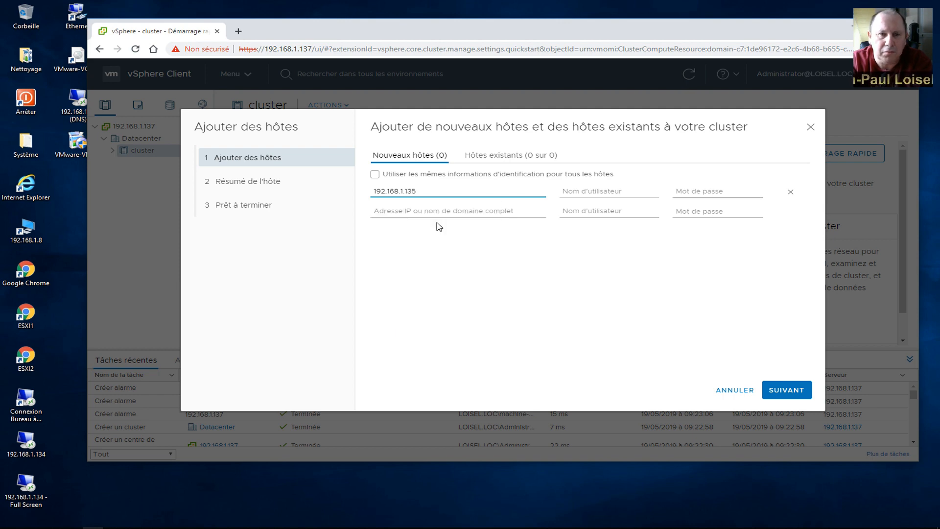
click(576, 190)
text(root)
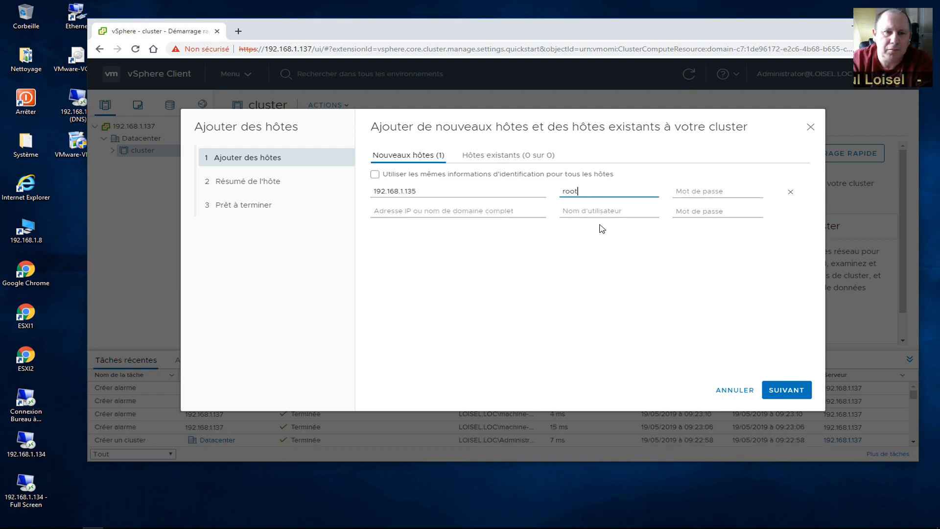
key(Tab)
text(*********)
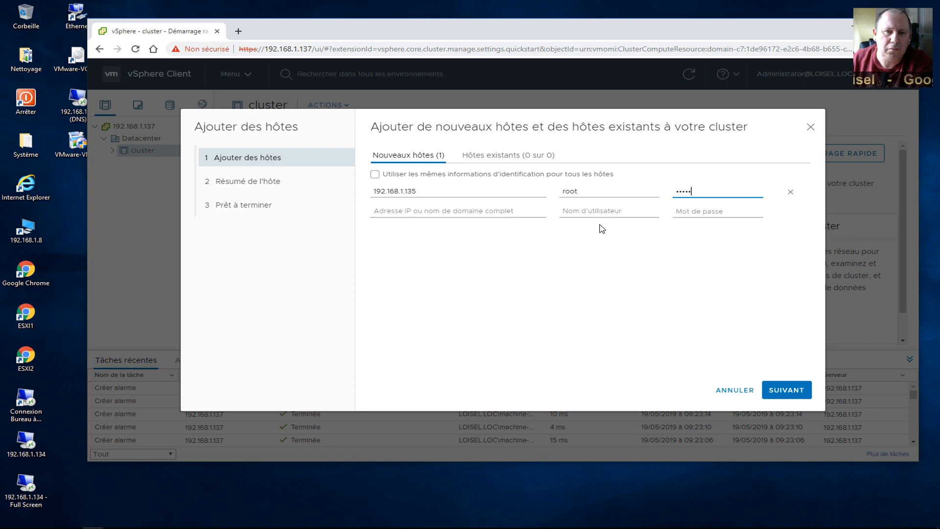
- Enter 192.168.1.136 as the second new host with user name root and its password
click(395, 210)
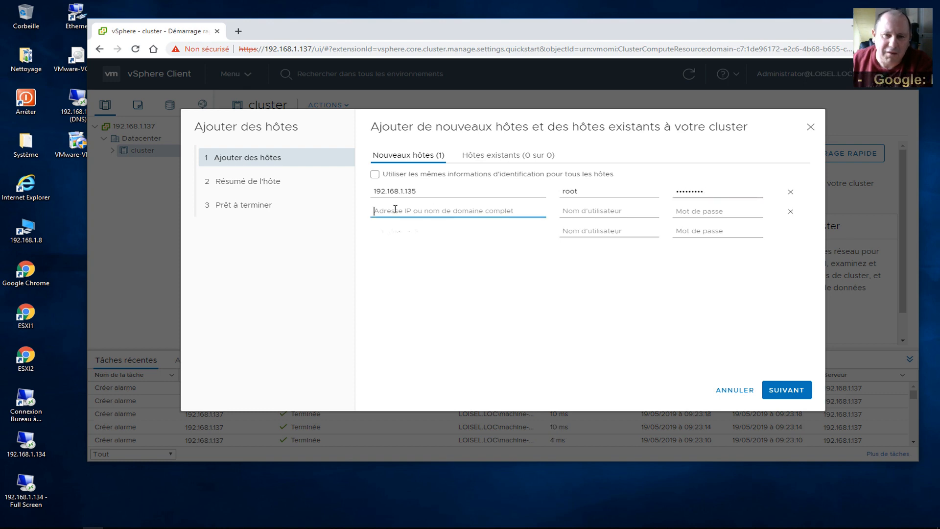
text(192.168.1.136)
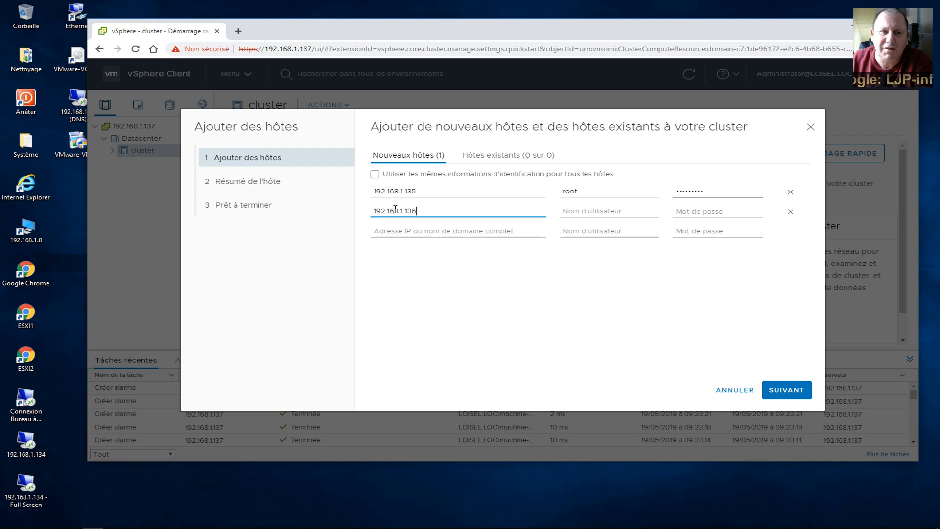
click(593, 209)
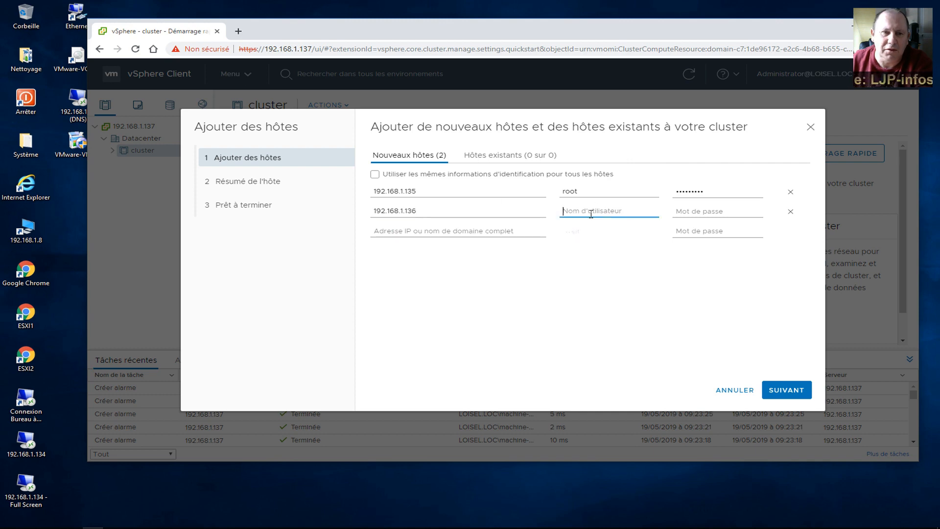
text(root)
click(684, 210)
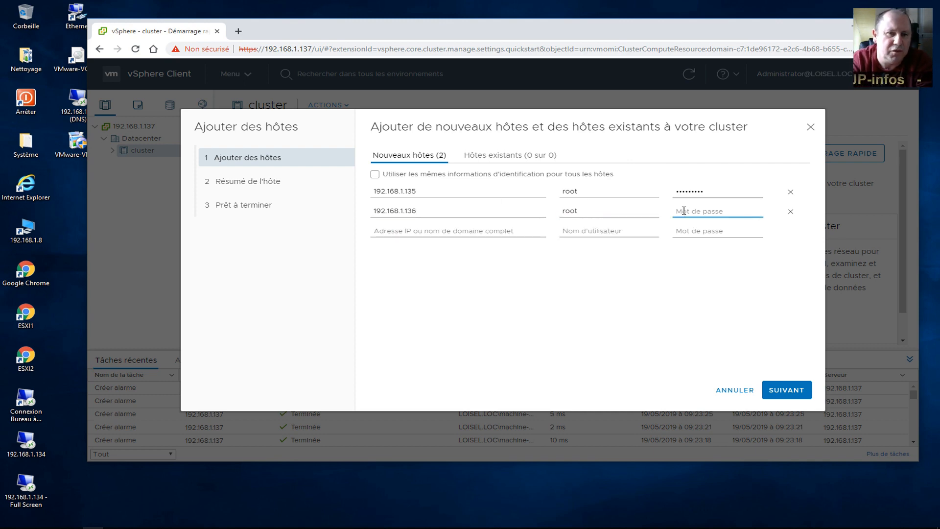
text(*********)
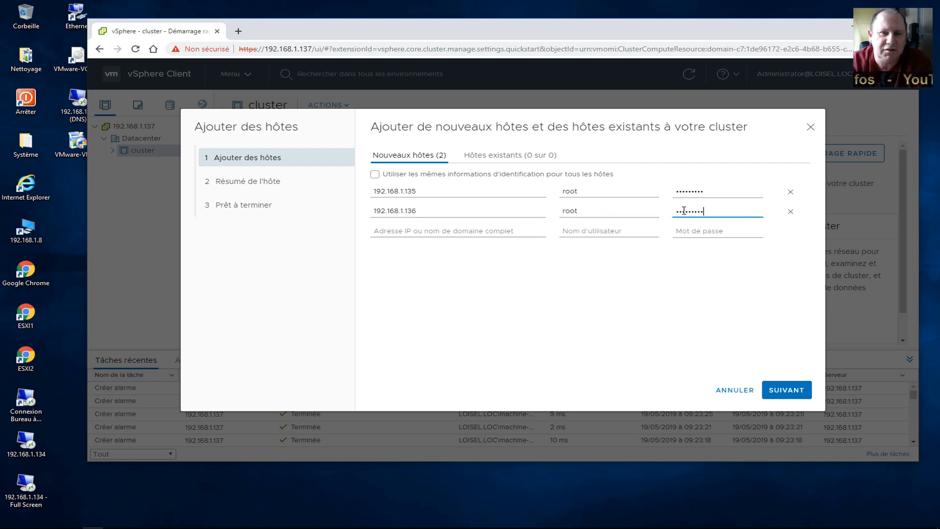
- Proceed to the host summary, accepting the SHA1 certificate thumbprints of both hosts
click(782, 392)
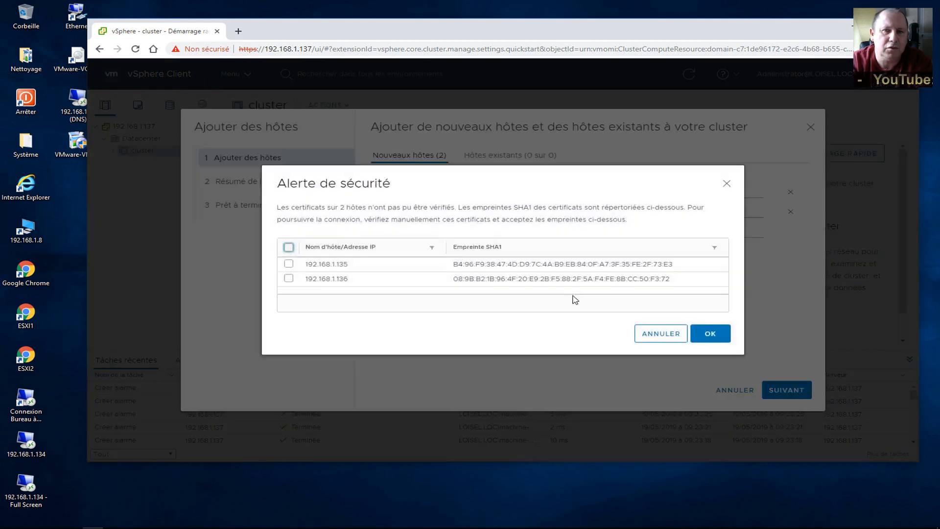
click(289, 264)
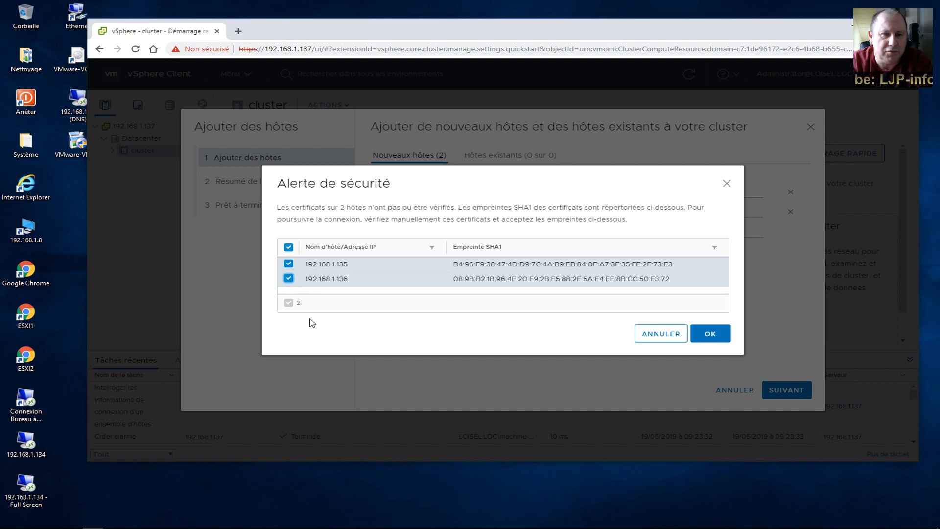
click(717, 333)
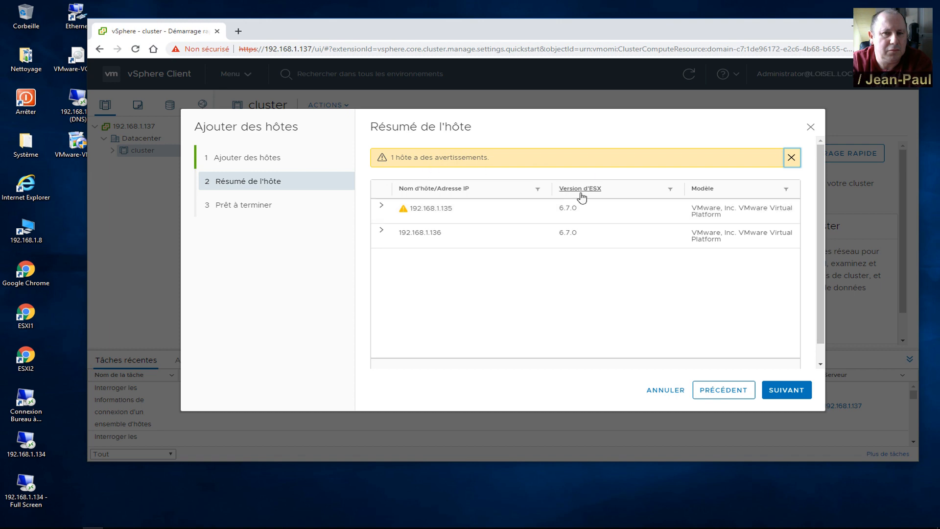
- Expand the warning details of host 192.168.1.135 and finish adding both hosts to the cluster
click(383, 206)
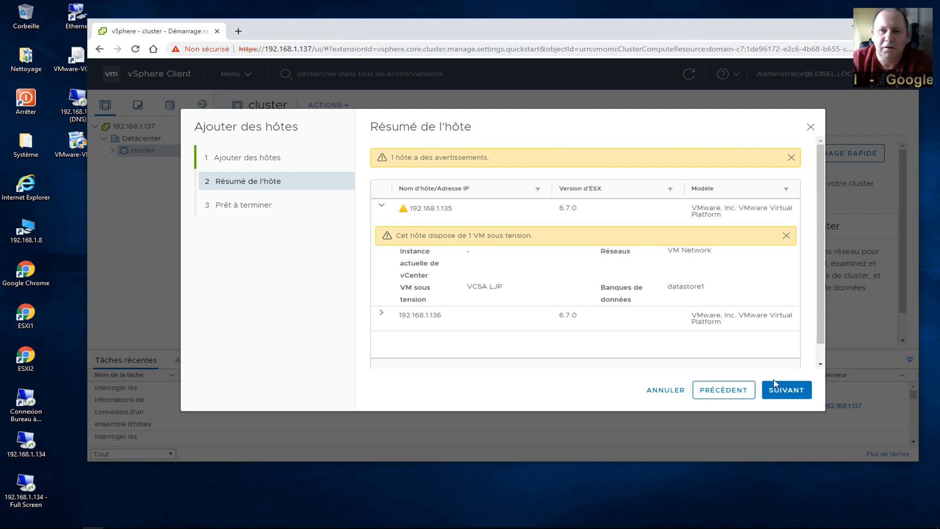
click(783, 391)
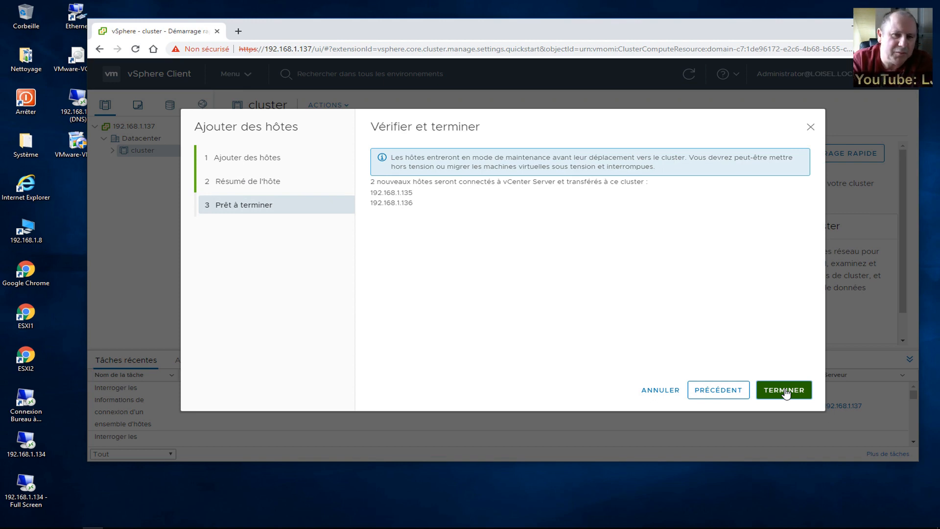
click(784, 390)
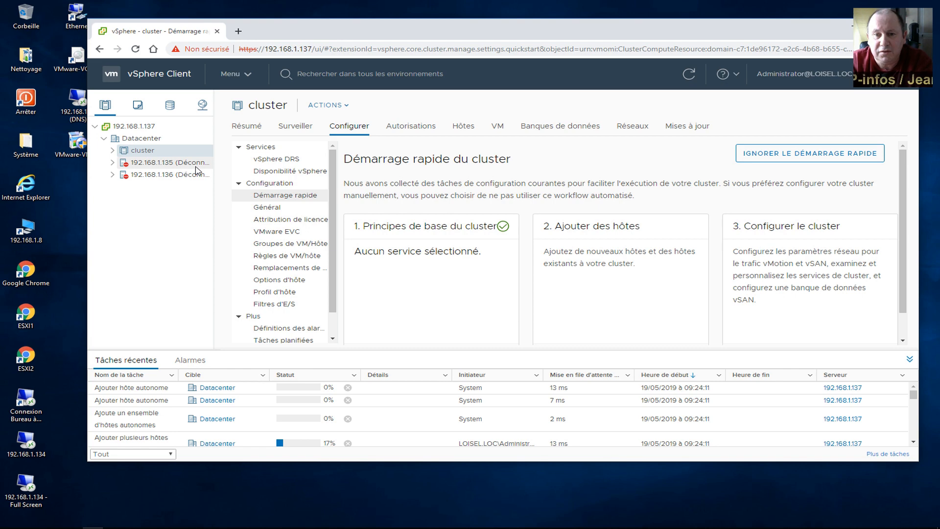
- Widen the inventory tree and view the summary of host 192.168.1.135
drag(214, 169, 261, 173)
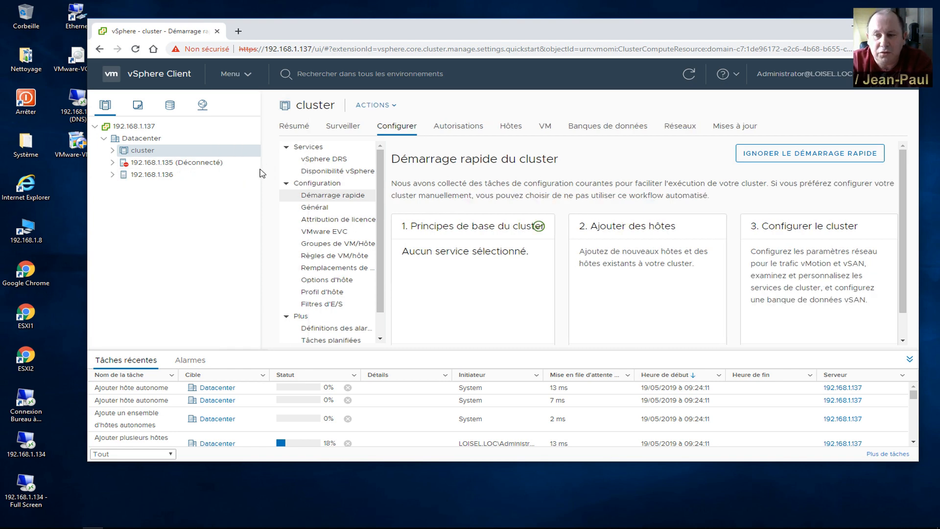
click(165, 164)
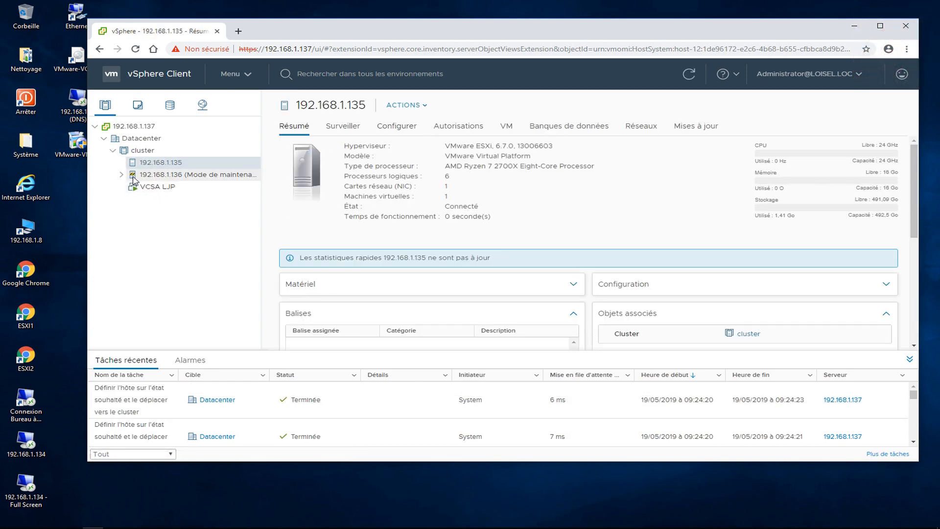
- Take host 192.168.1.136 out of maintenance mode
right_click(203, 176)
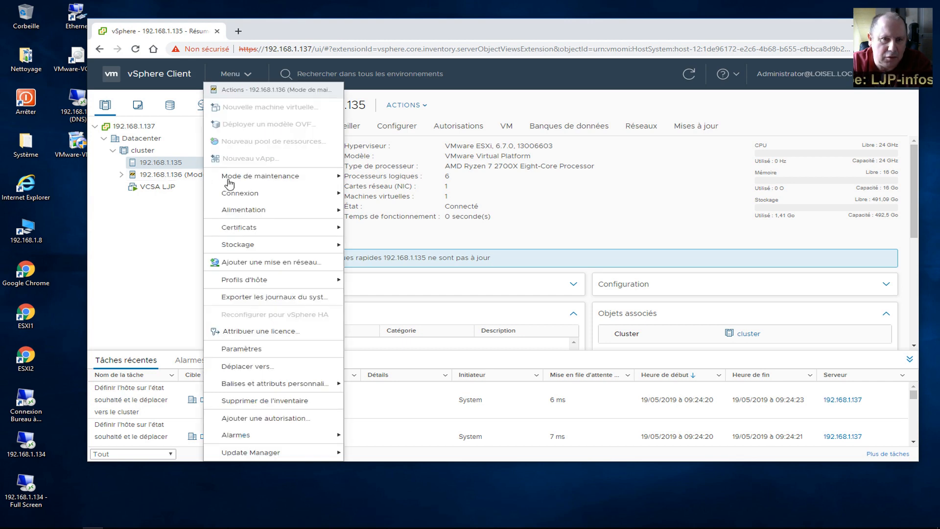
mouse_move(255, 182)
mouse_move(307, 191)
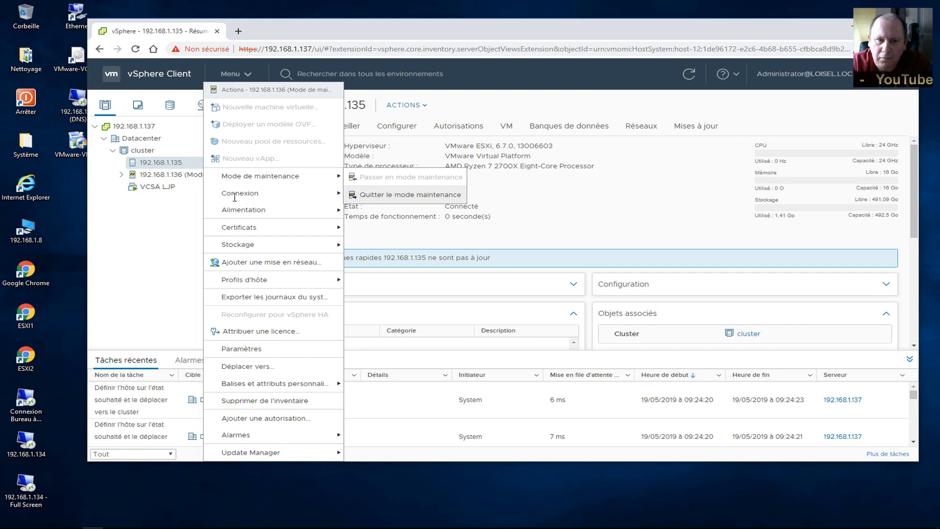
click(396, 196)
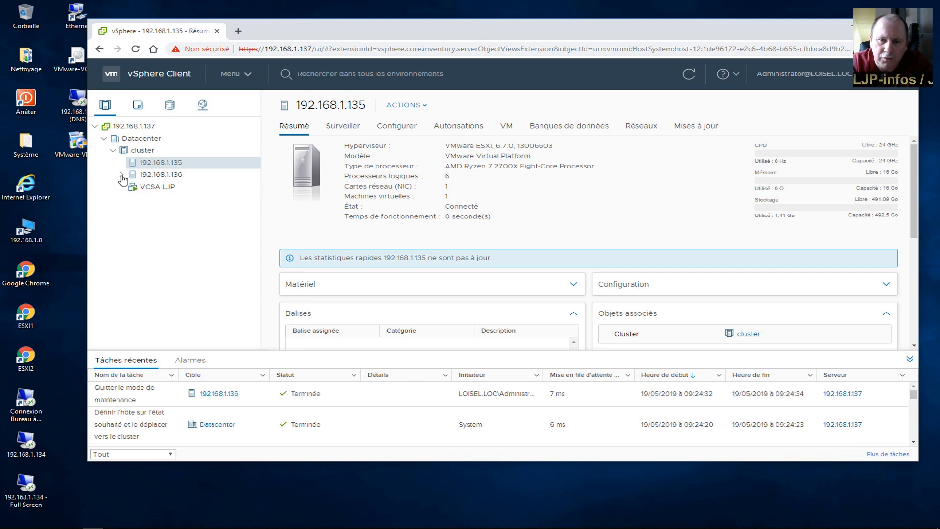
- View the summary of the VCSA LJP virtual machine, the cluster's quick start page and the Datacenter summary
click(161, 191)
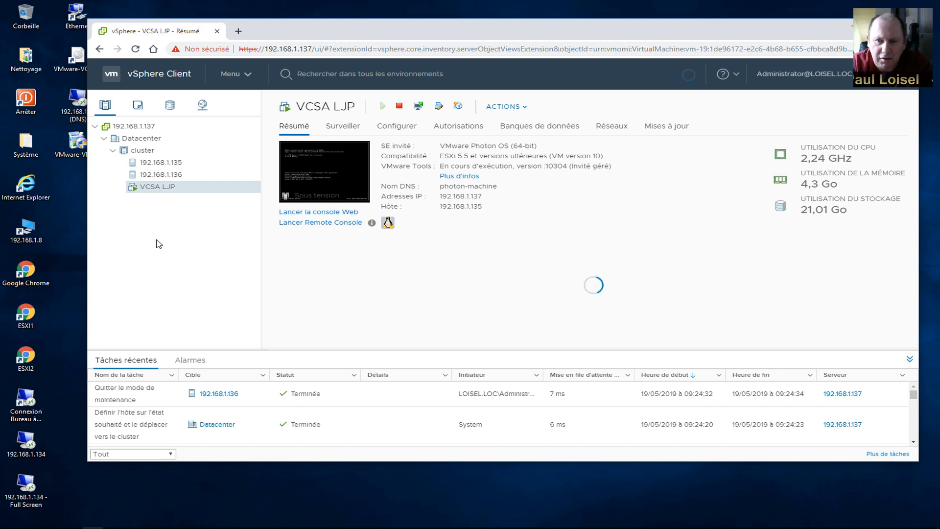
click(147, 153)
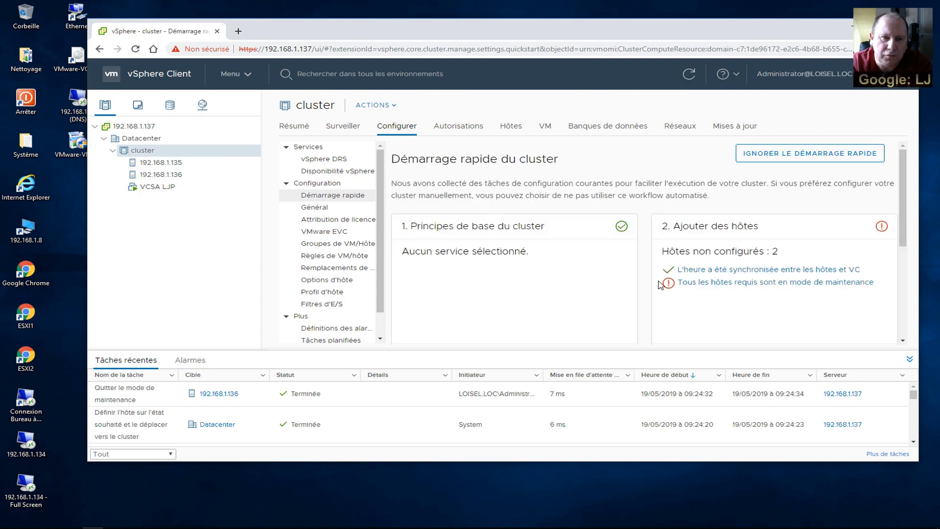
click(136, 142)
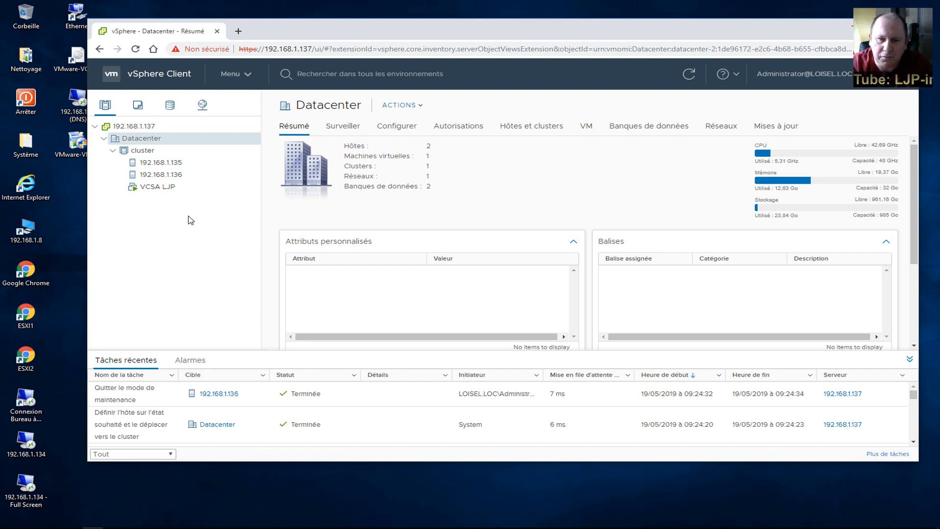
- Start creating a new virtual machine on the cluster, keeping the name "Nouvelle machine virtuelle" and the Datacenter location
right_click(142, 153)
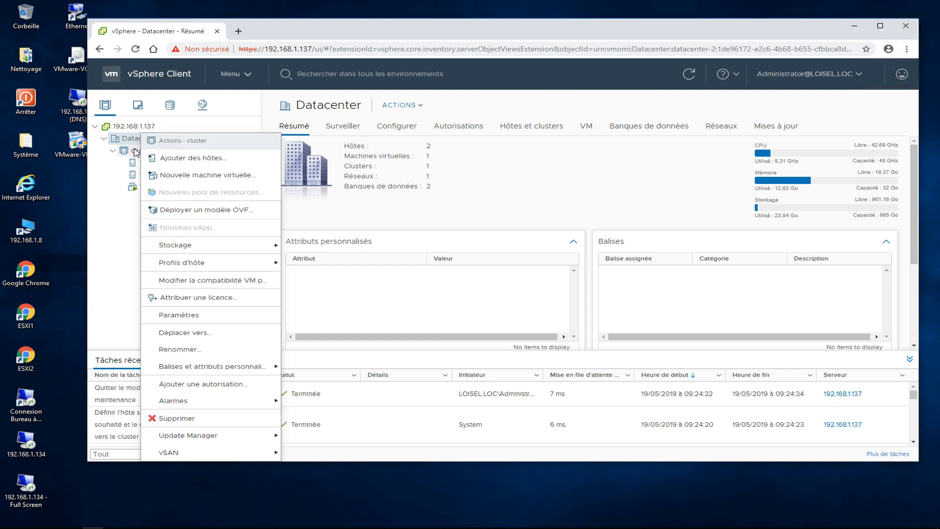
click(166, 176)
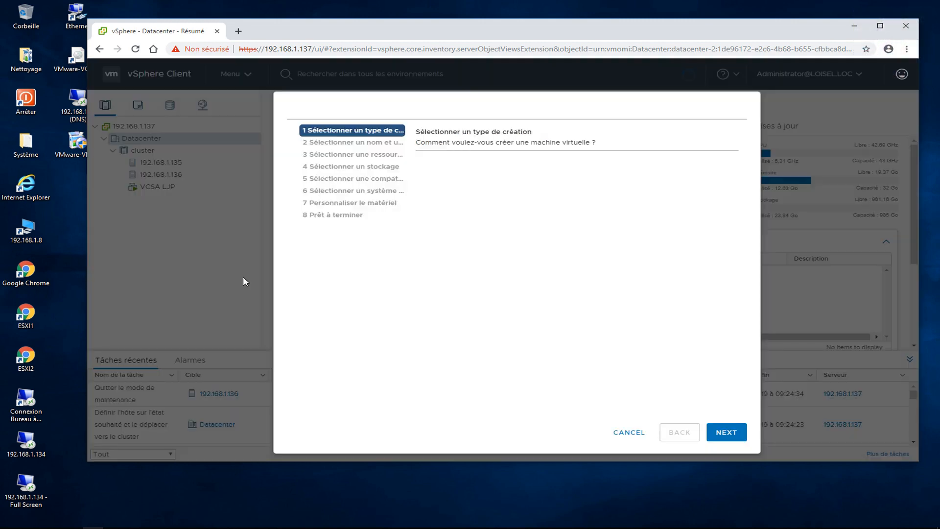
click(728, 437)
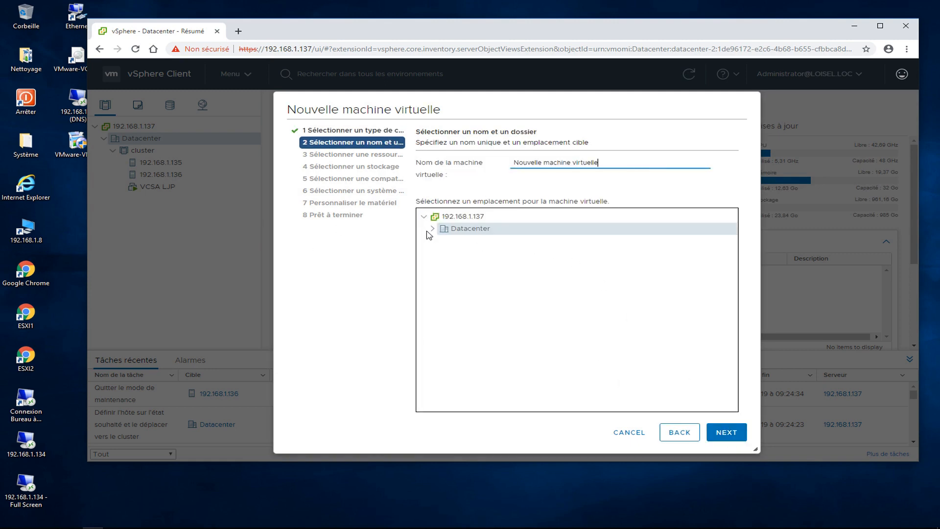
click(724, 433)
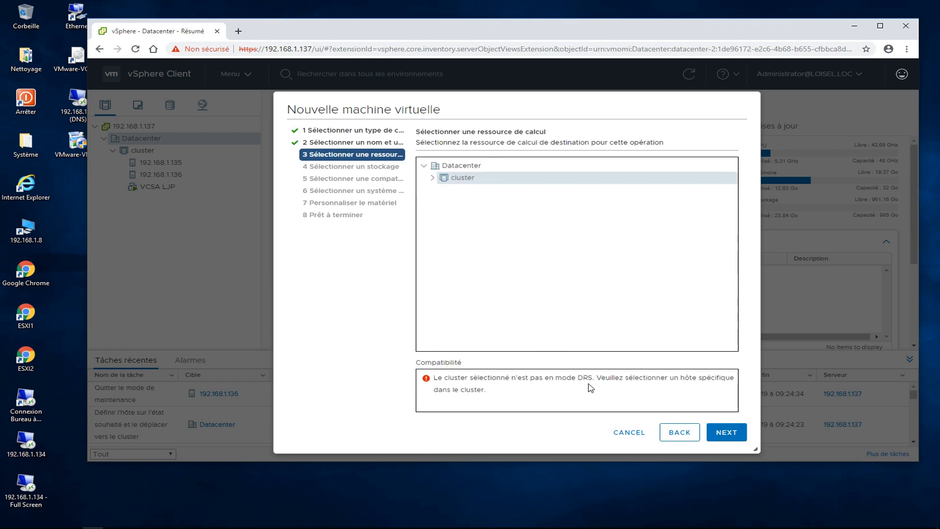
- Assign host 192.168.1.136 as the virtual machine's compute resource and datastore1 as its storage
click(731, 432)
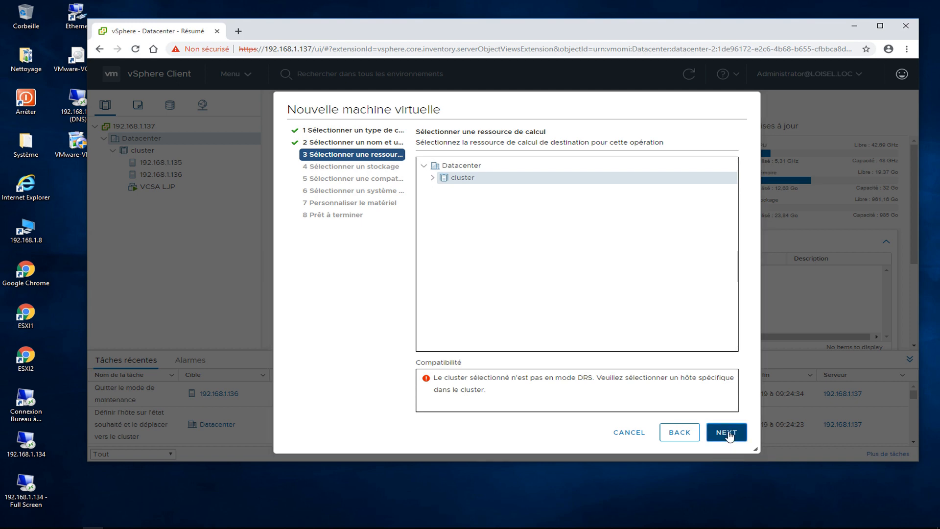
click(433, 178)
click(462, 201)
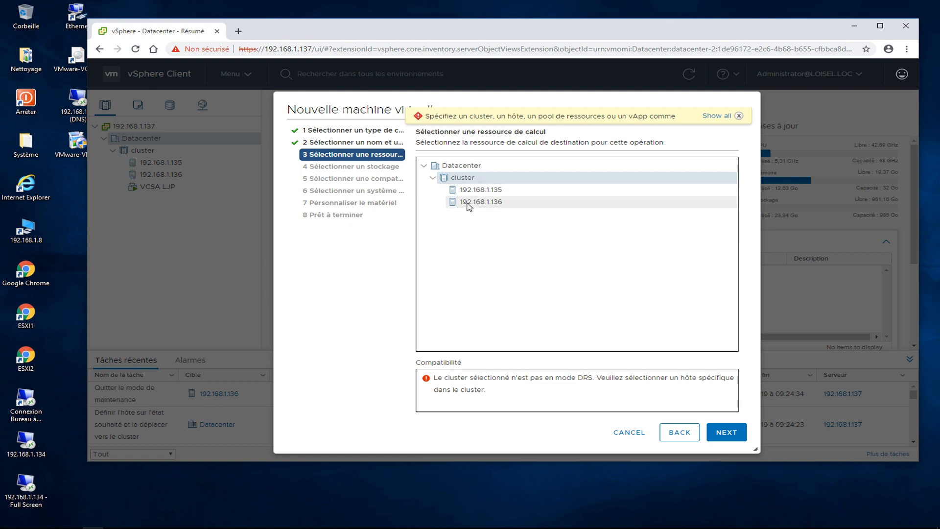
click(731, 432)
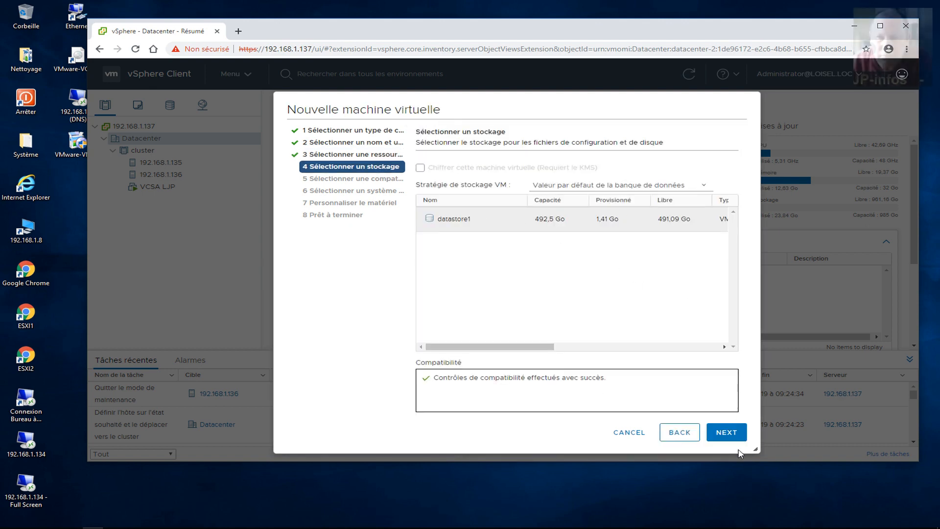
click(726, 432)
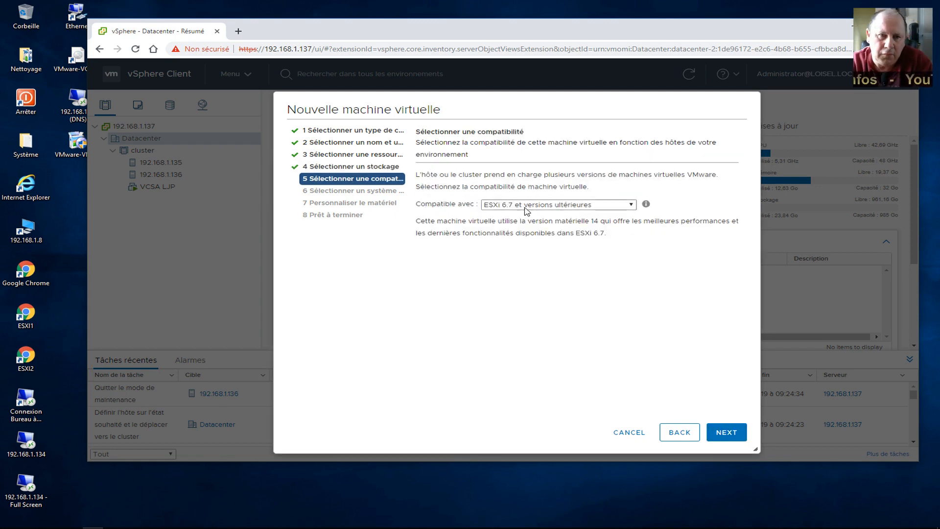
- Accept compatibility with ESXi 6.7 and later, and set the guest operating system to Microsoft Windows 10 (64 bits)
click(726, 432)
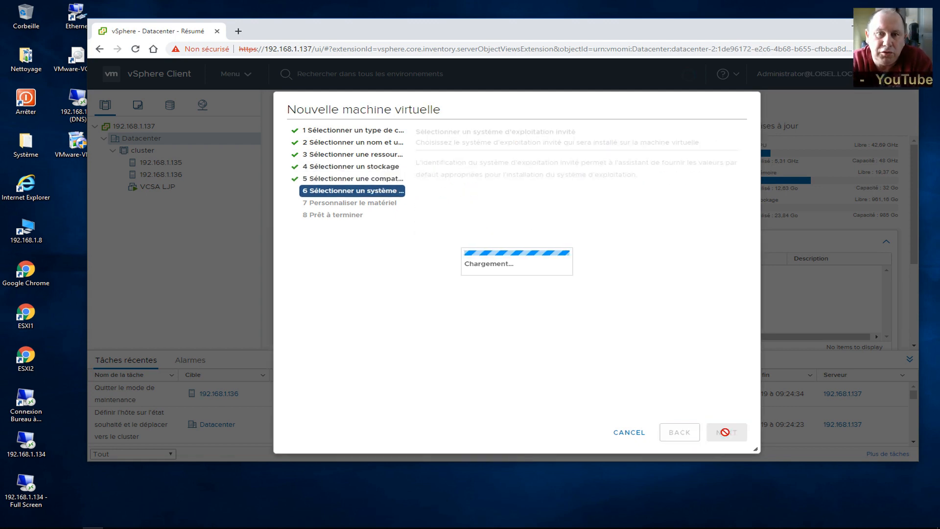
click(661, 210)
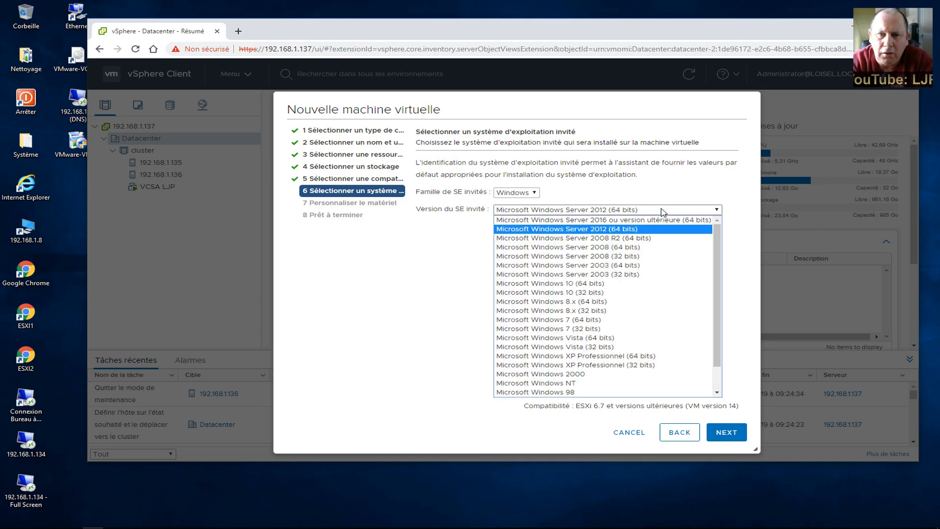
click(619, 284)
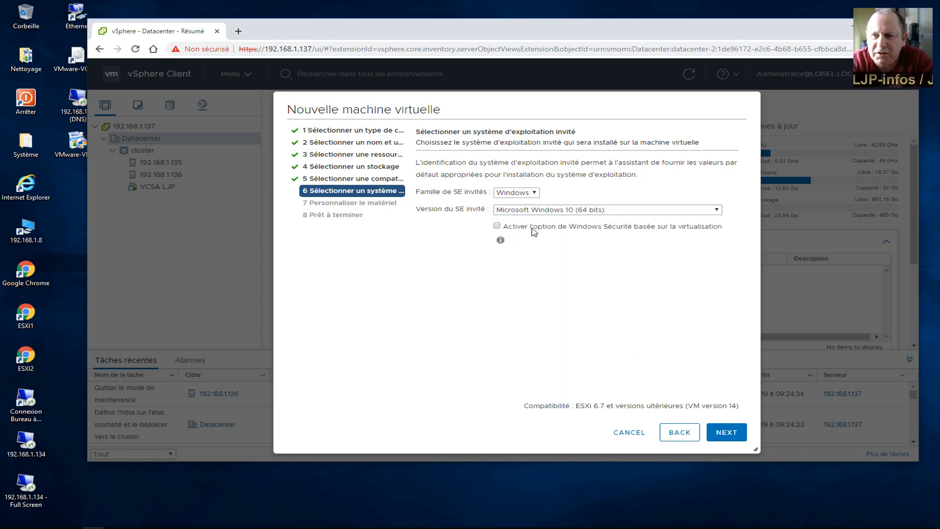
click(736, 434)
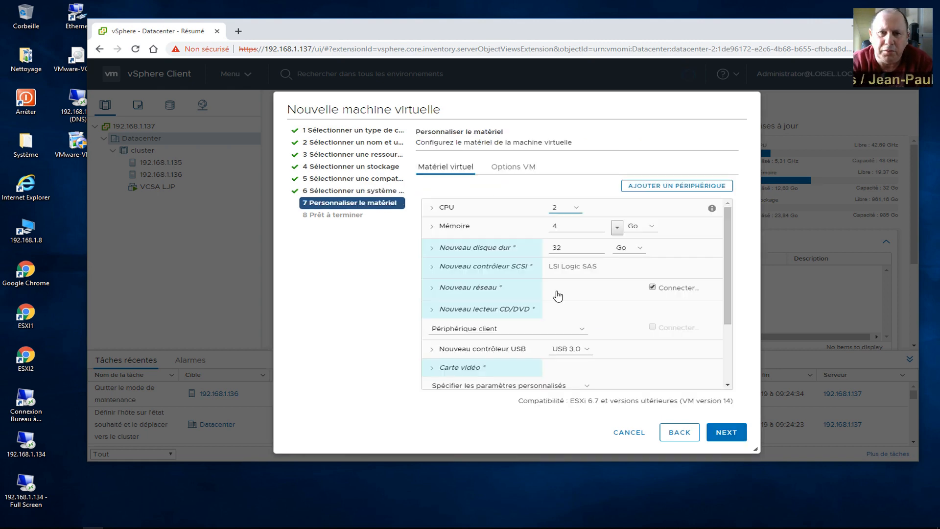
- Keep the default hardware of 2 CPUs, 4 GB memory and a 32 GB disk, and finish creating the virtual machine
scroll(729, 304, down, 3)
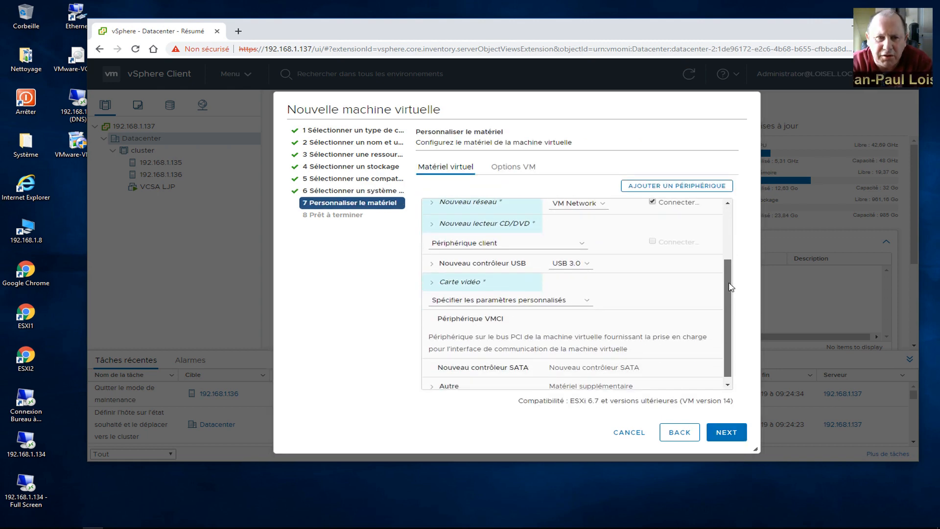
click(726, 433)
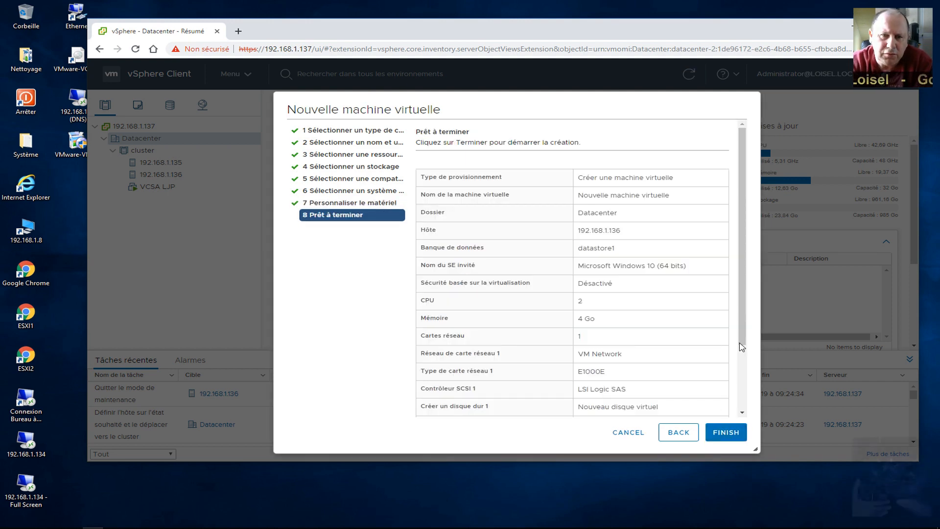
scroll(734, 411, down, 3)
click(725, 432)
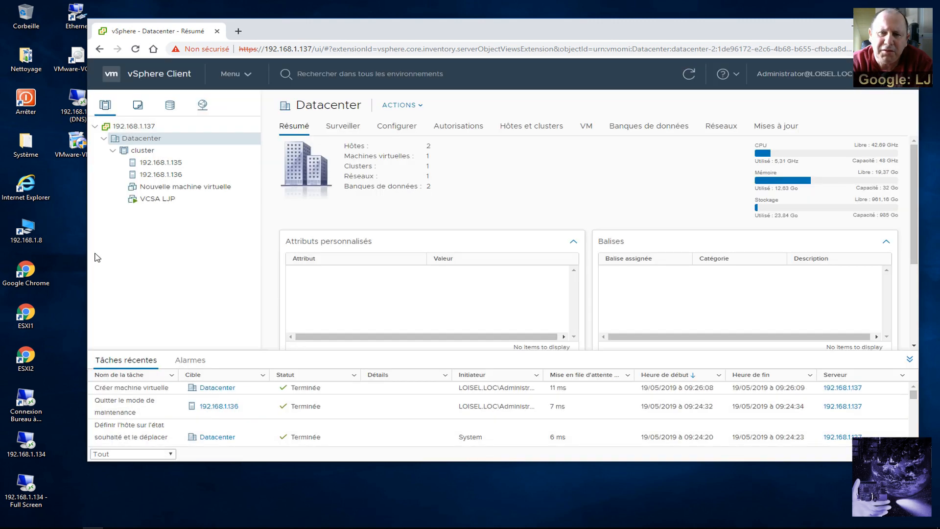
- Power on the new virtual machine and check its boot screen in the web console, closing the console after viewing
click(168, 188)
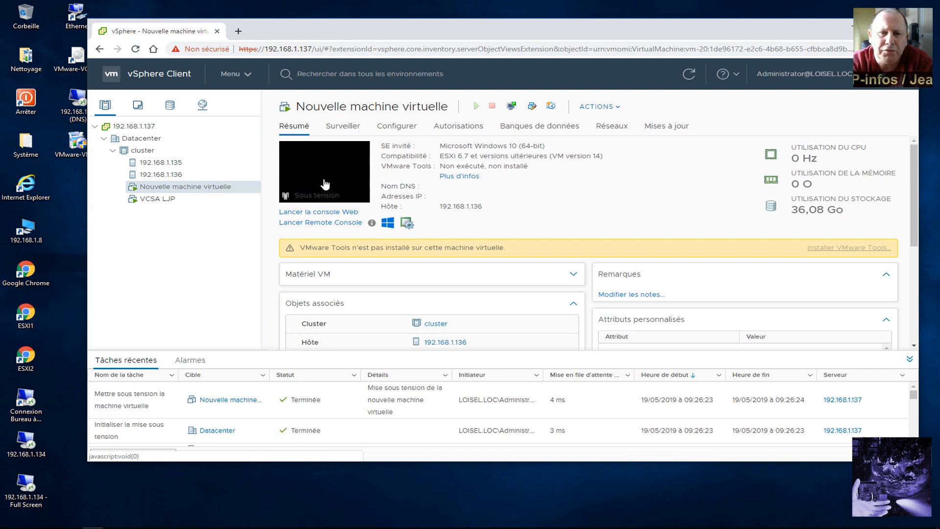
click(324, 183)
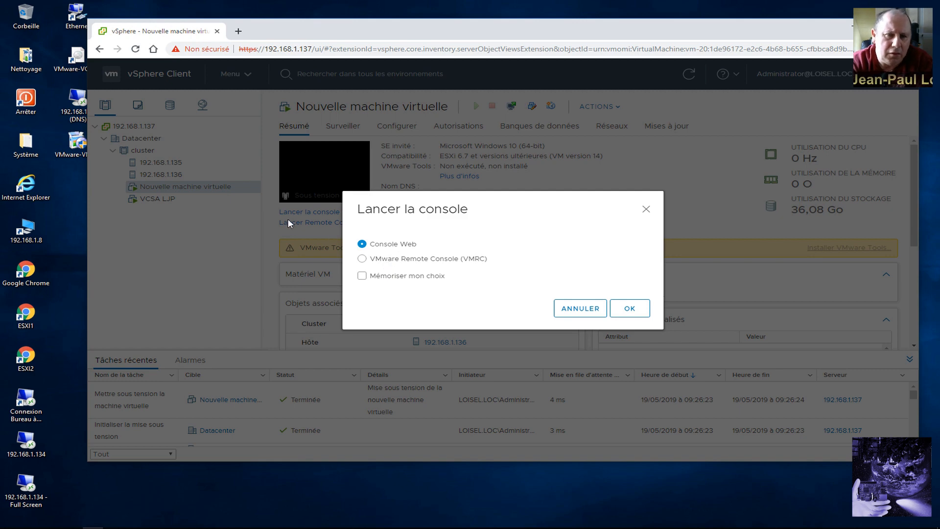
click(629, 310)
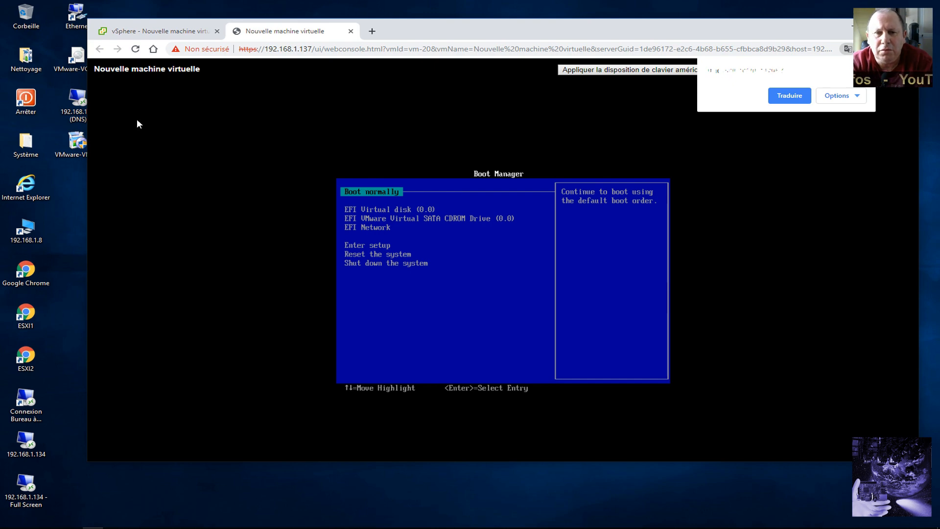
click(351, 31)
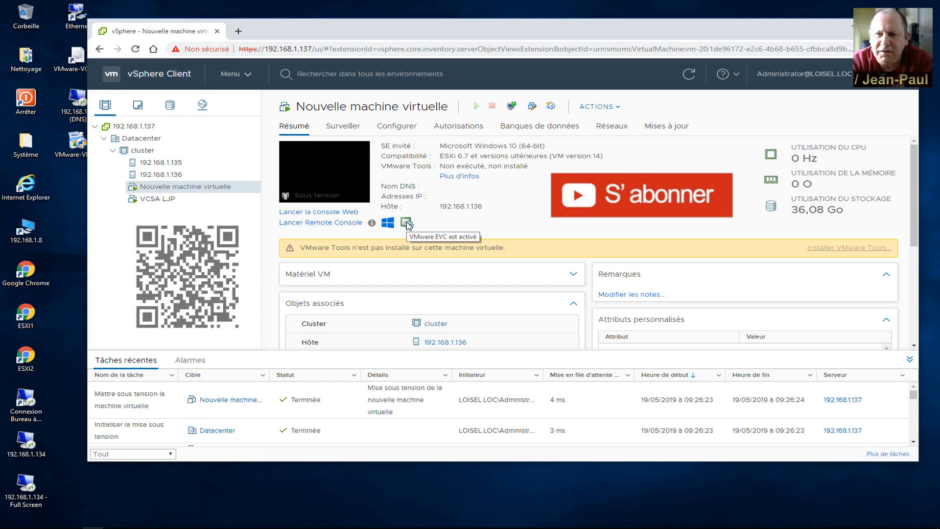
- Open the VMware Remote Console download page, uncover the VMRC installer on the desktop, and close the page and the browser
click(342, 223)
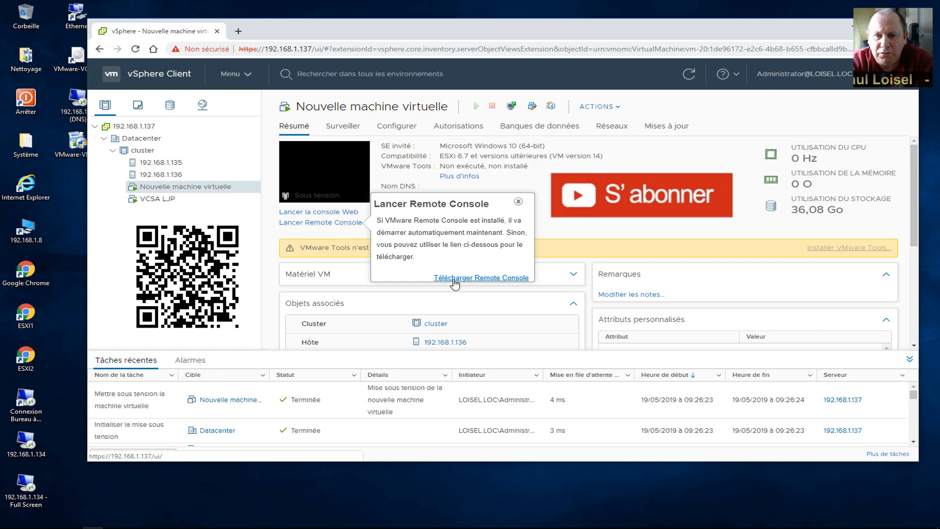
click(454, 282)
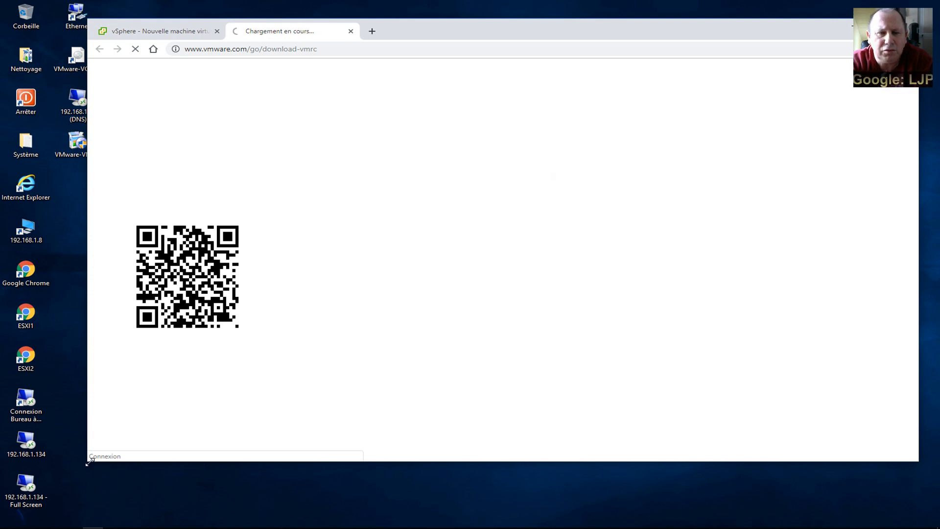
drag(88, 460, 187, 452)
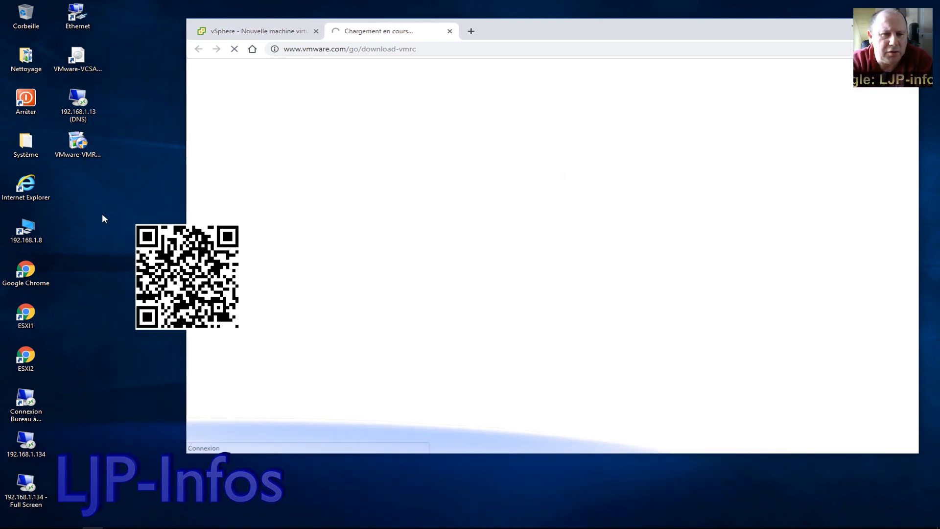
click(83, 149)
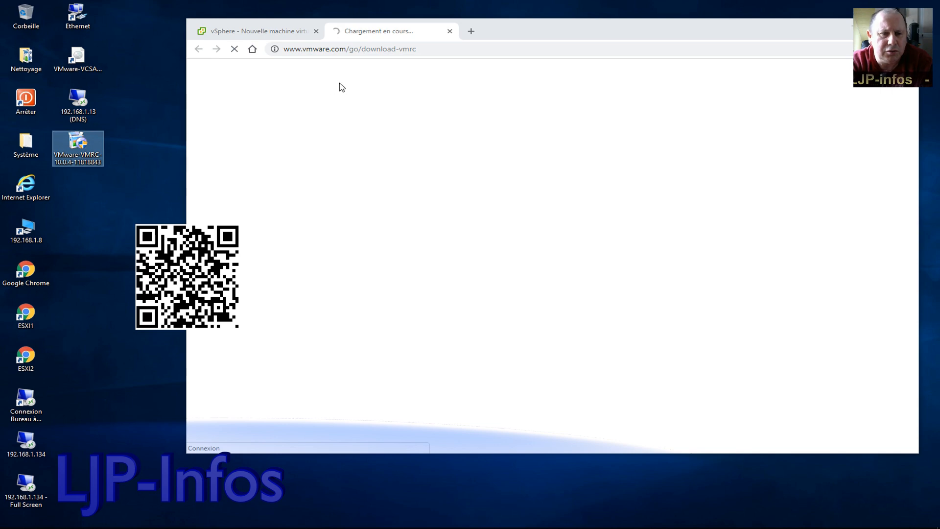
click(450, 31)
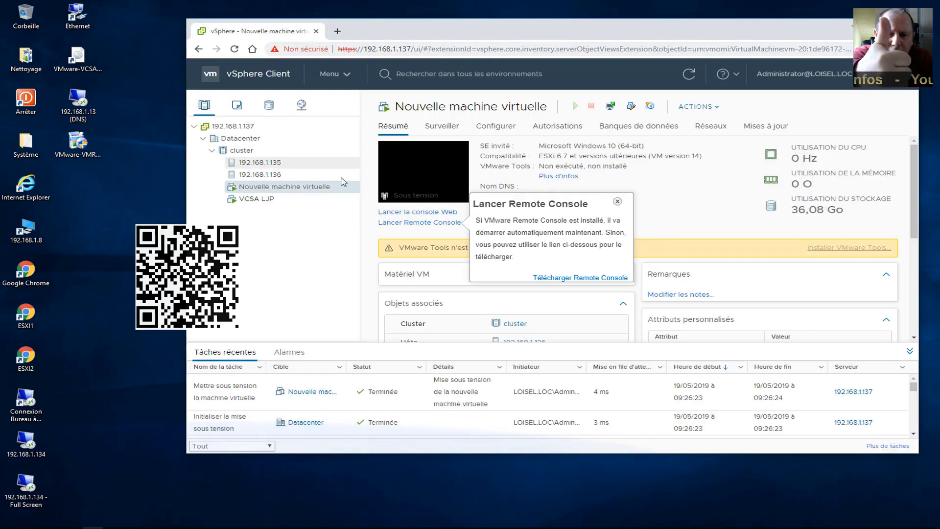
click(617, 201)
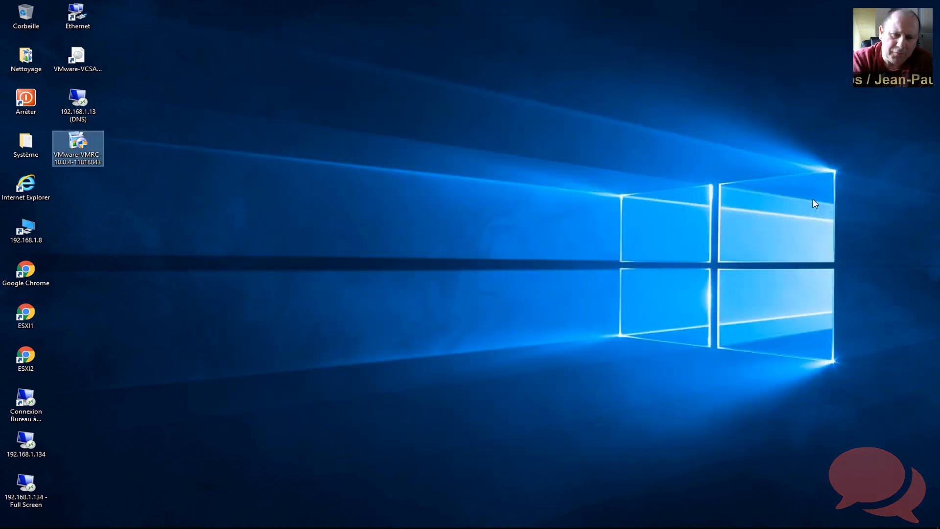
click(814, 204)
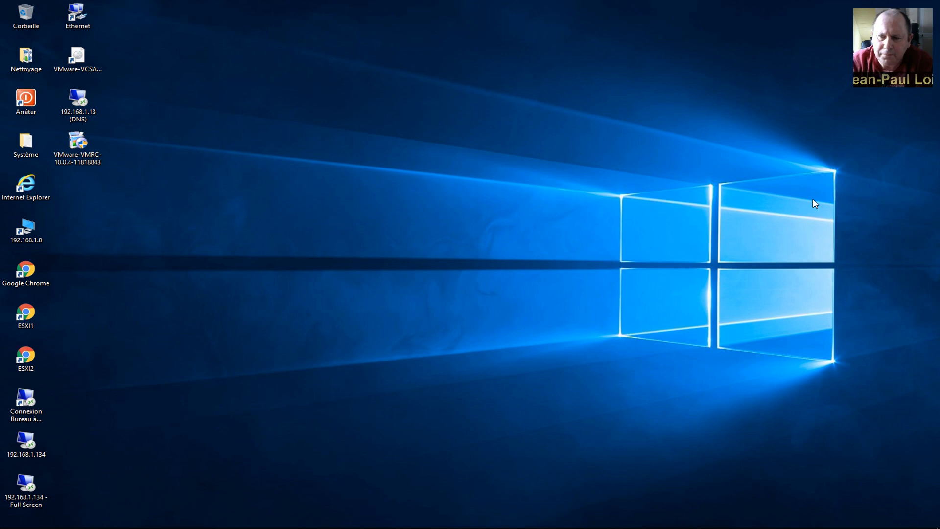